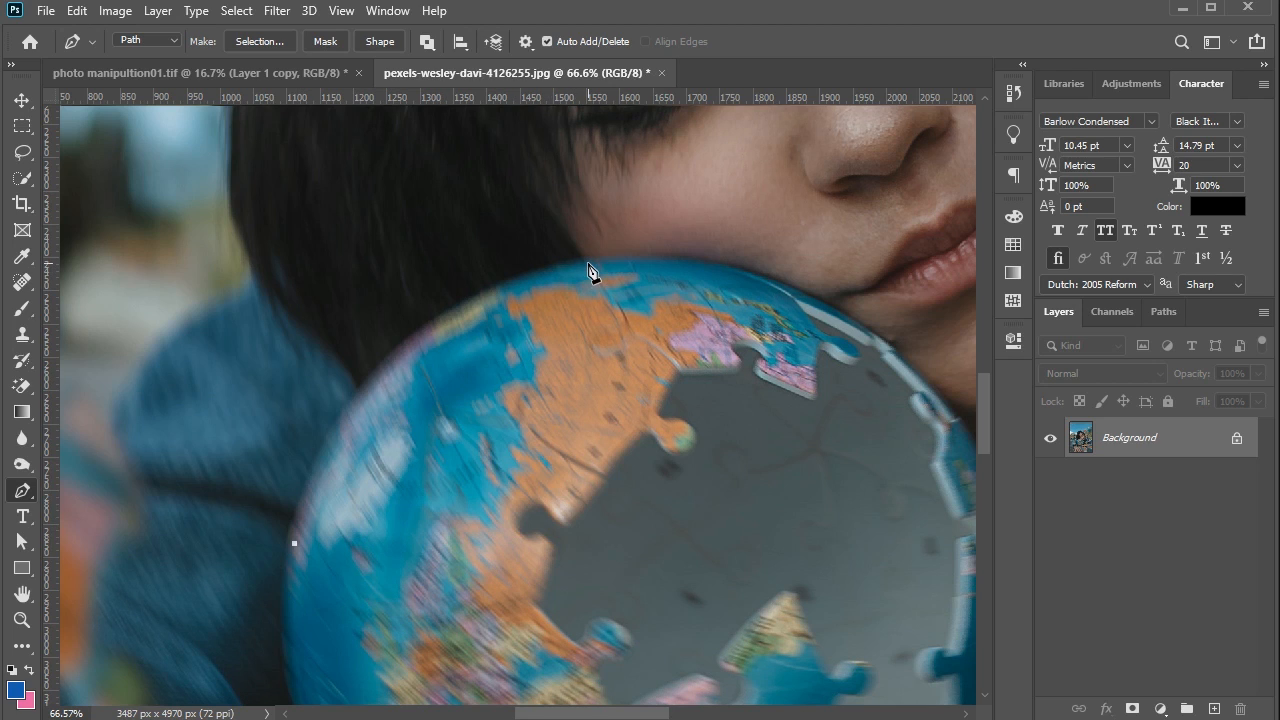
- Trace the globe's outer edge with curved Pen path segments, over its top and onto its right side below the chin
drag(588, 264, 839, 230)
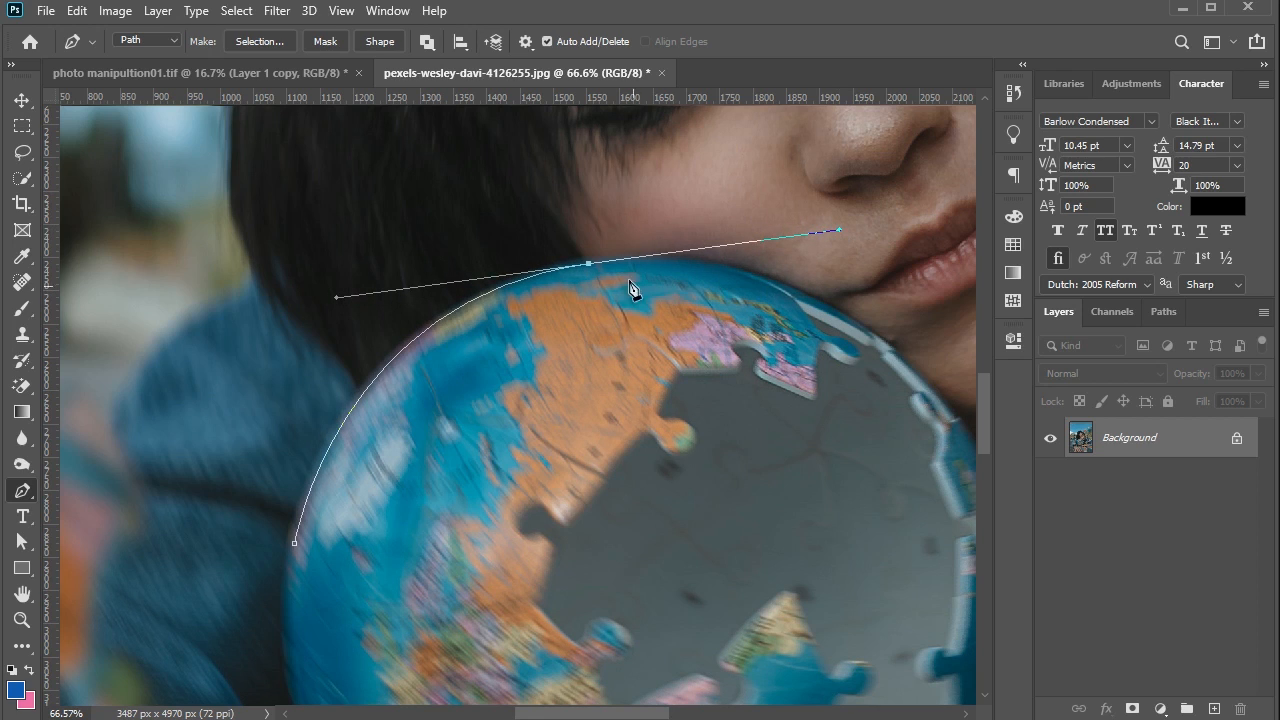
alt+click(590, 264)
scroll(555, 256, down, 1)
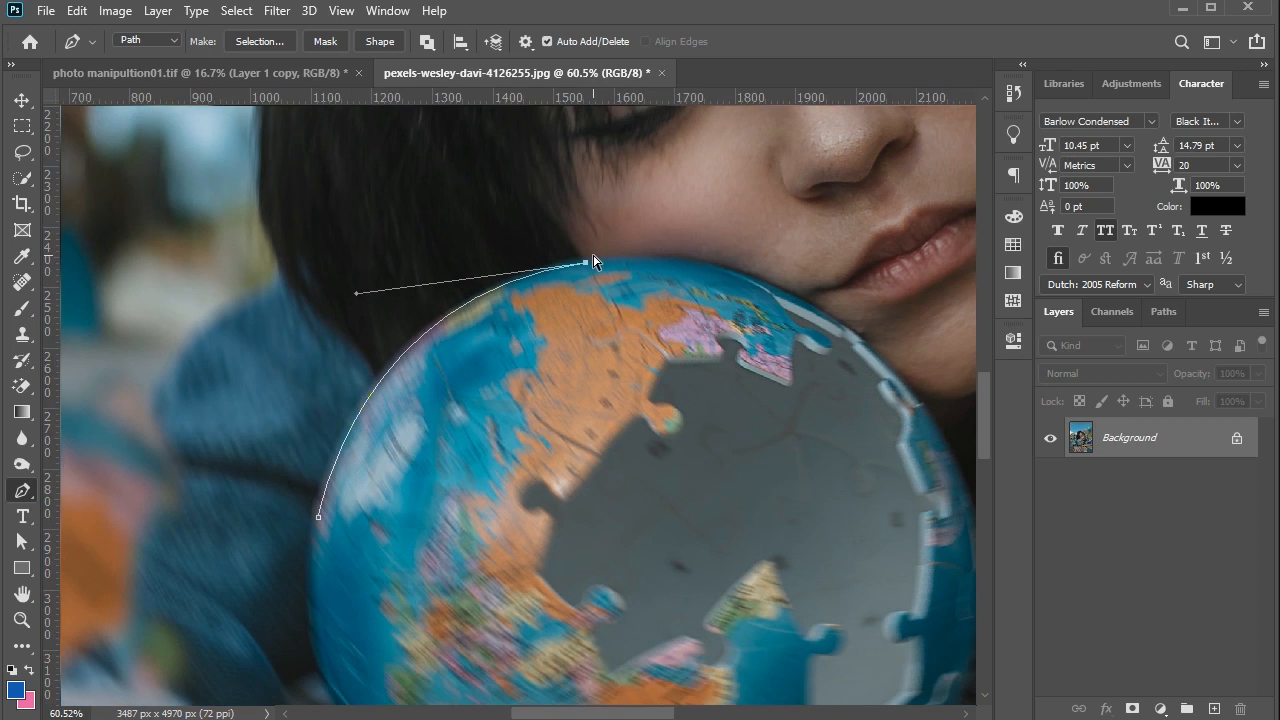
scroll(594, 262, right, 5)
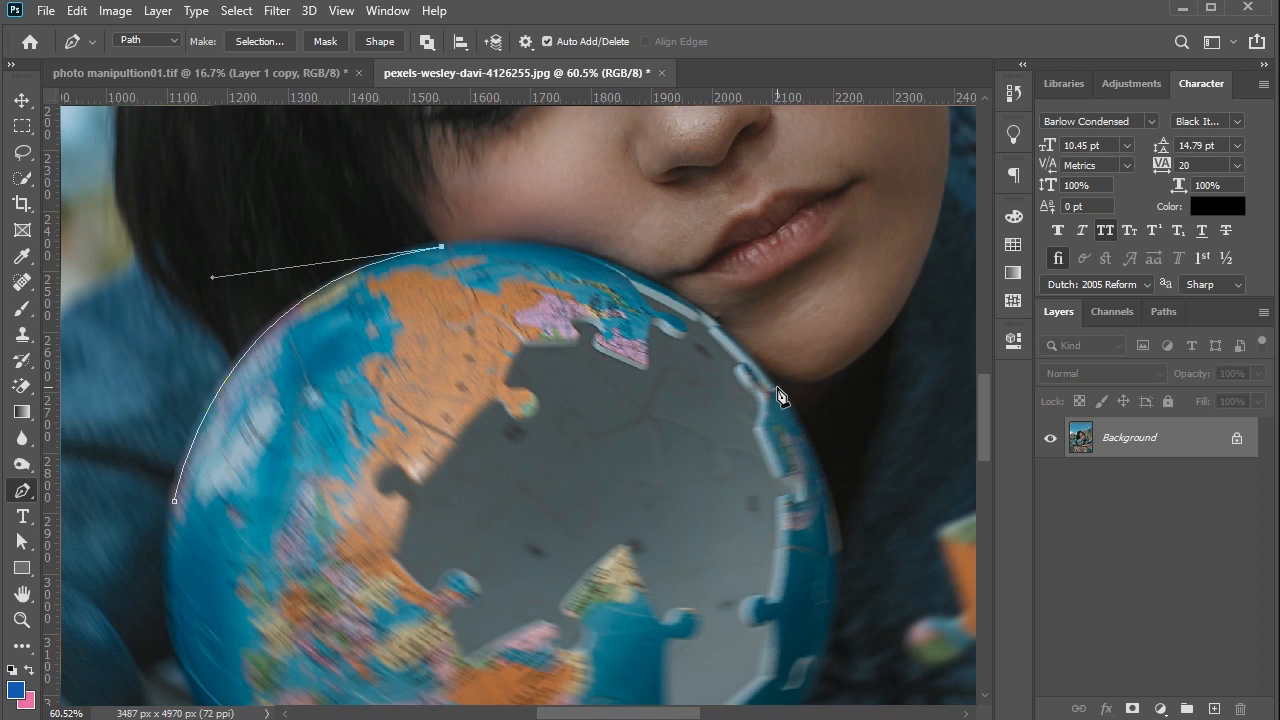
drag(778, 387, 925, 576)
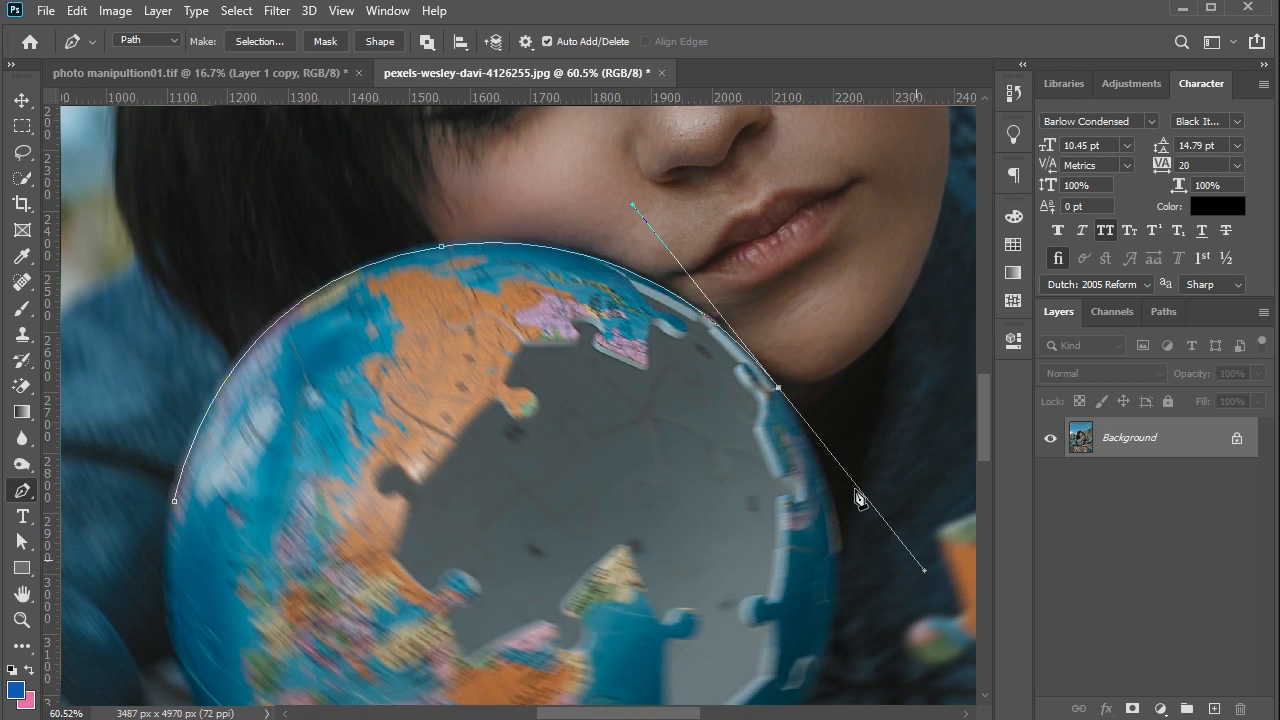
scroll(855, 490, down, 4)
scroll(823, 357, down, 5)
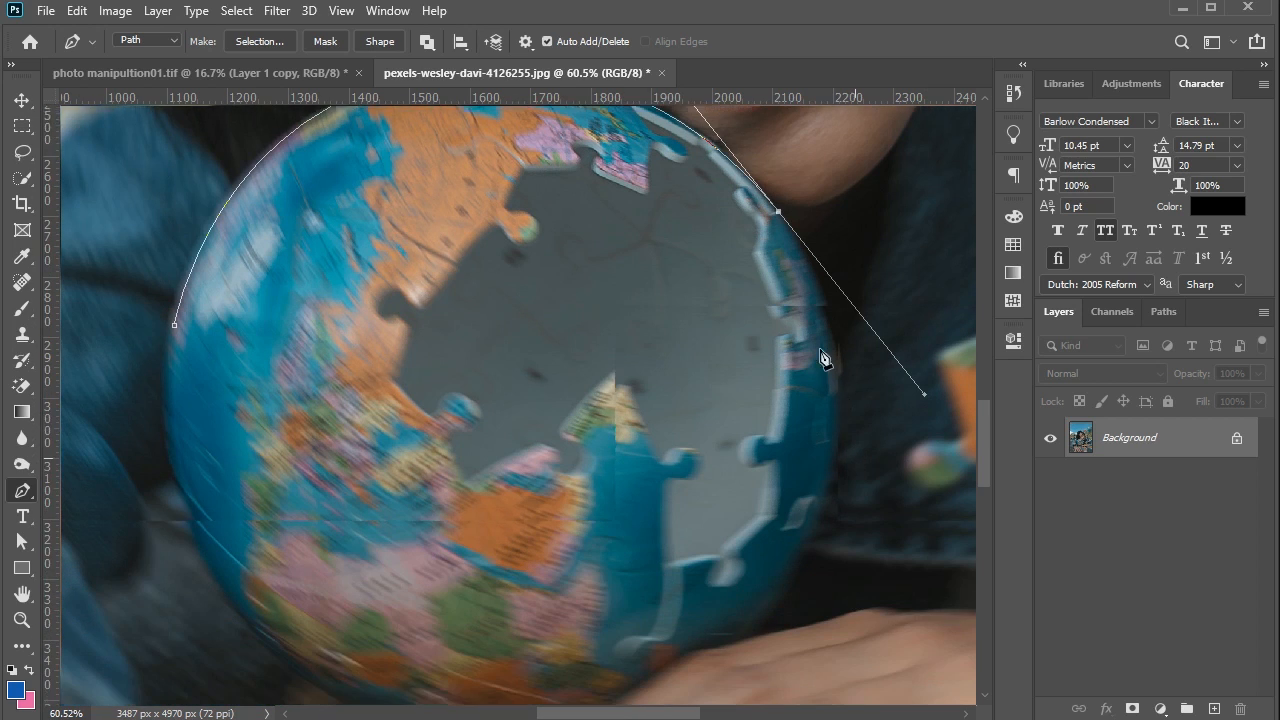
scroll(783, 147, up, 1)
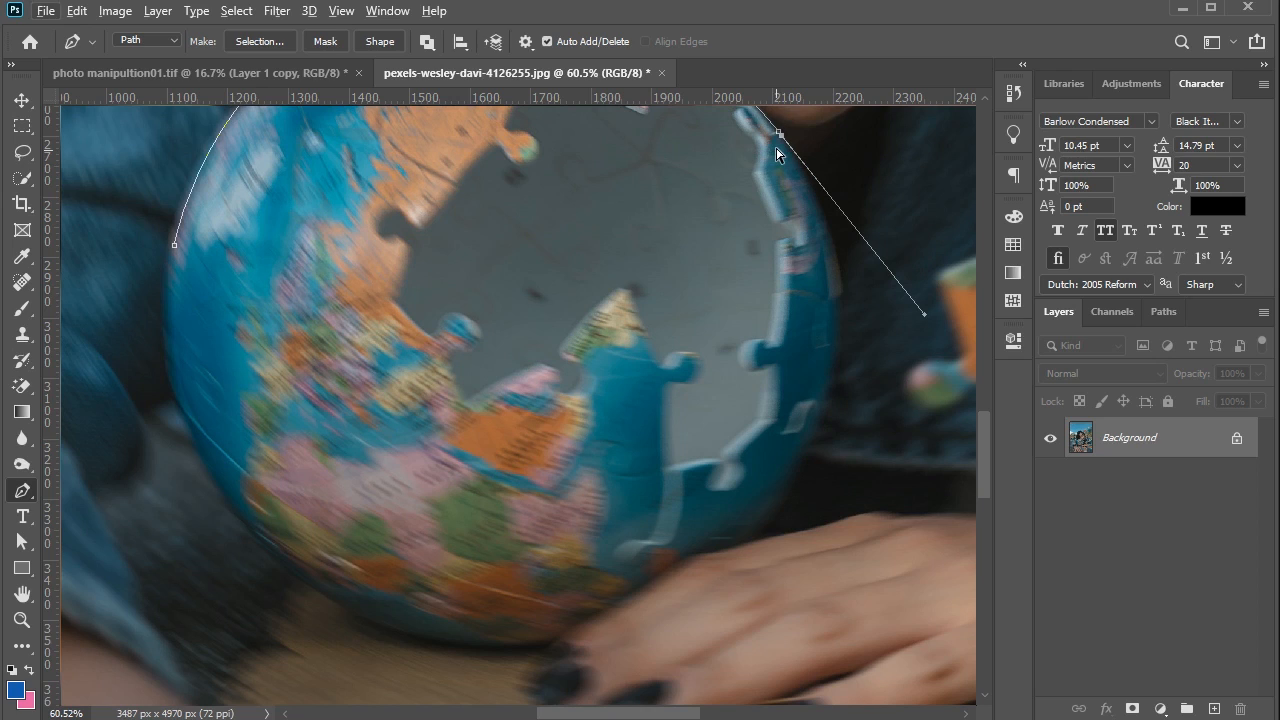
click(779, 134)
- Continue the path down the globe's right side, along the resting hand and around the bottom, closing it at the starting anchor
drag(807, 449, 723, 614)
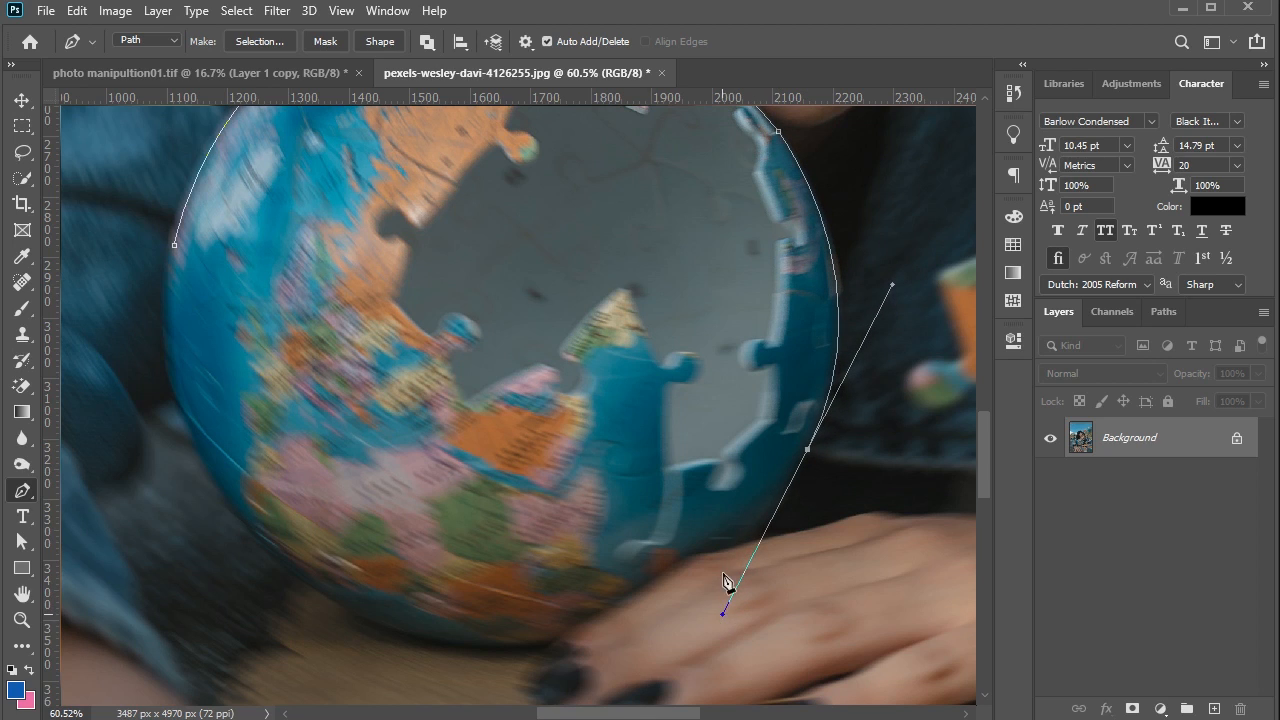
alt+click(808, 451)
drag(740, 546, 731, 553)
alt+click(740, 546)
drag(701, 553, 700, 551)
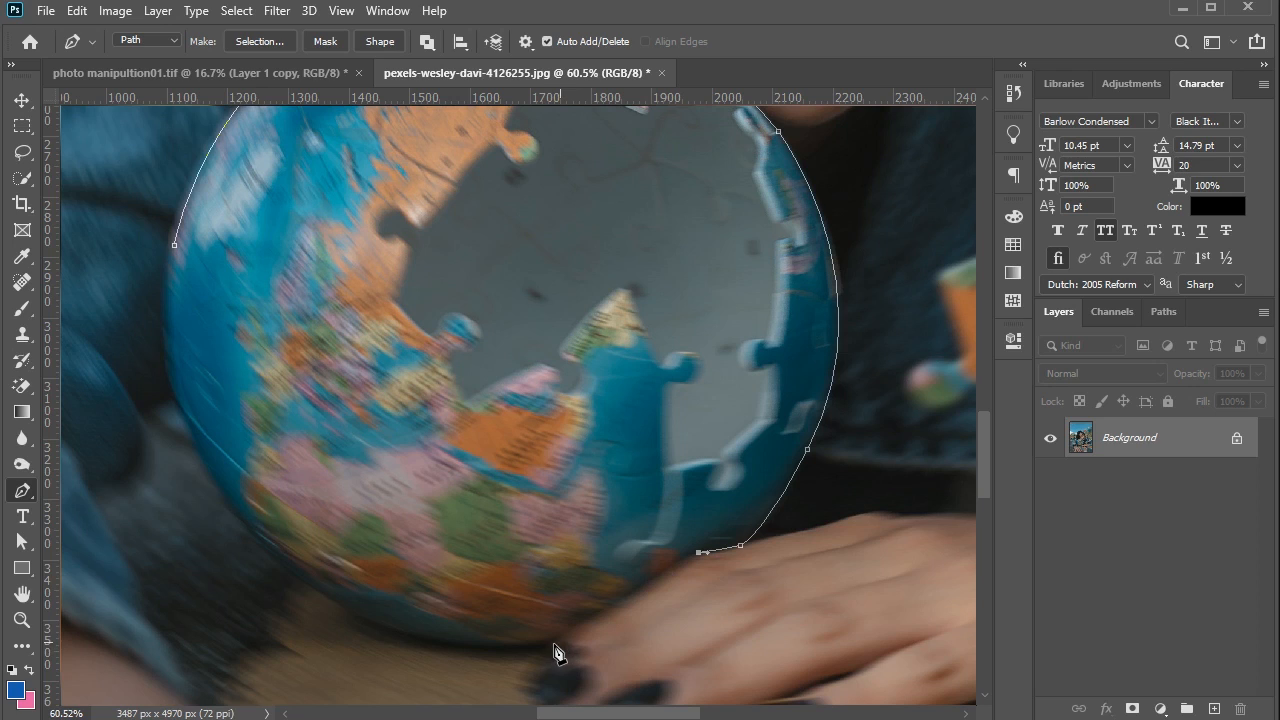
drag(549, 646, 519, 660)
drag(275, 553, 143, 425)
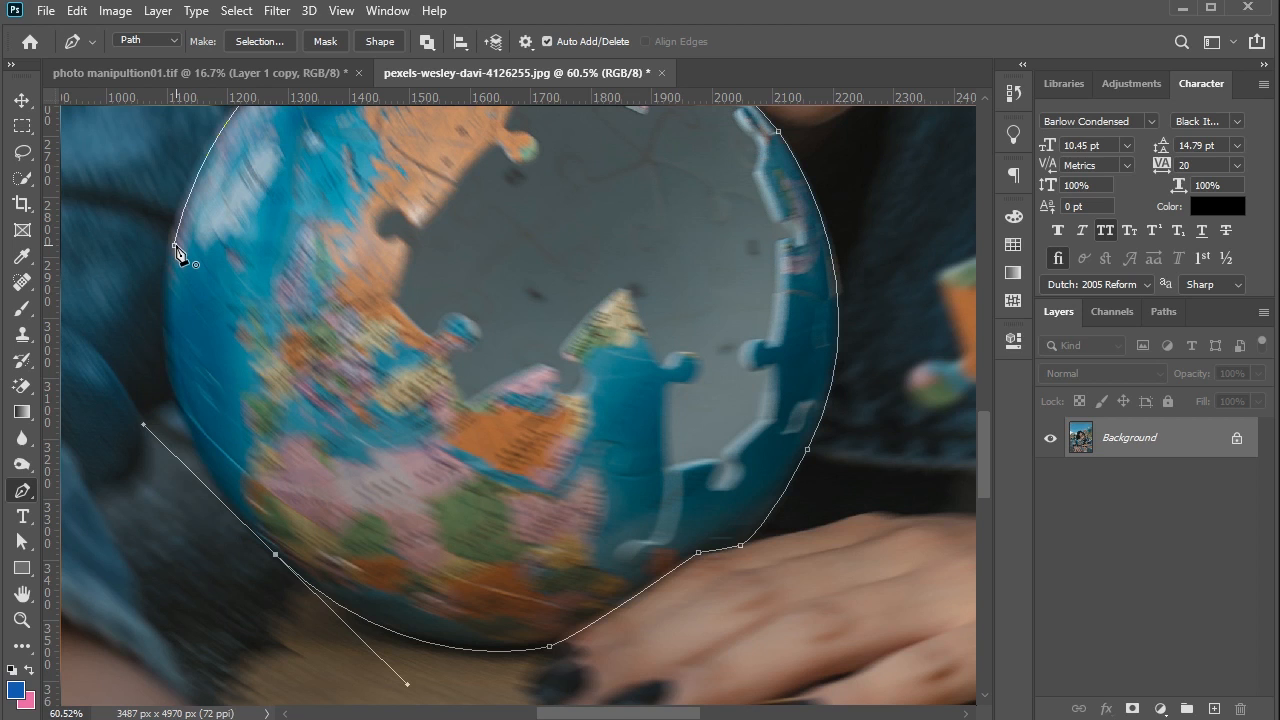
click(175, 247)
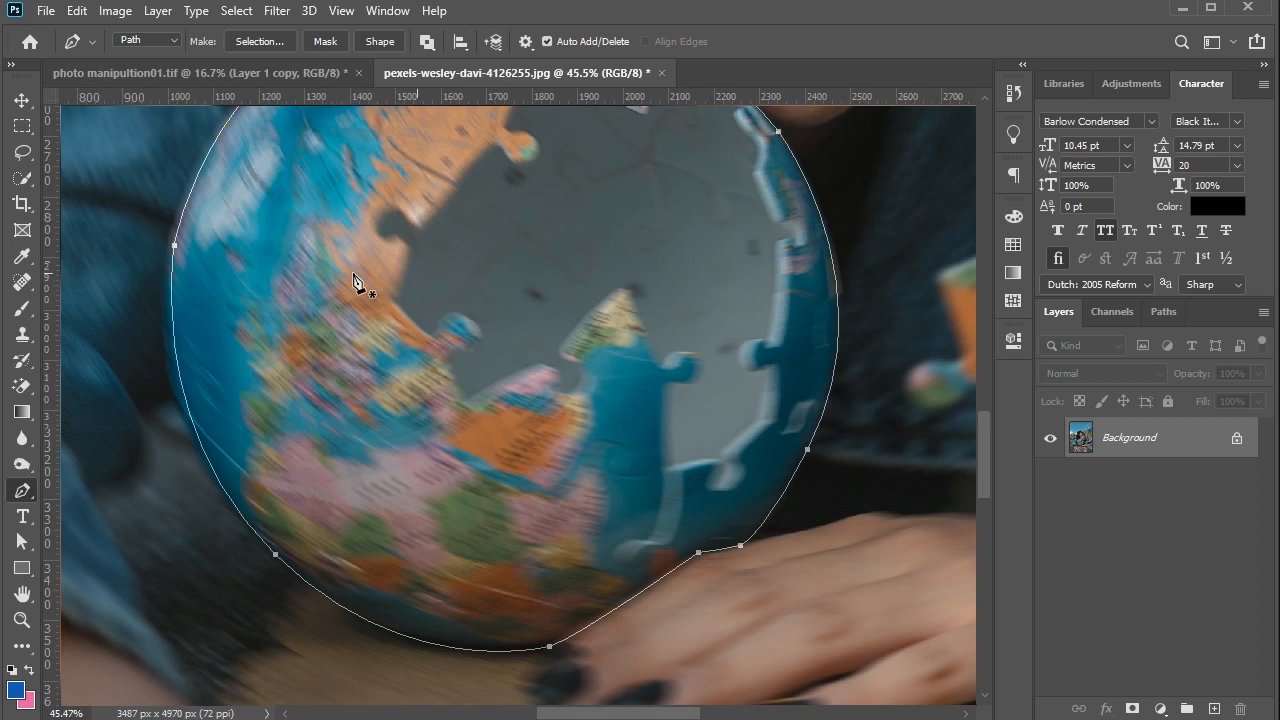
- Convert the closed globe path into a new anti-aliased selection with a 0-pixel feather radius
scroll(352, 282, down, 5)
scroll(355, 281, down, 3)
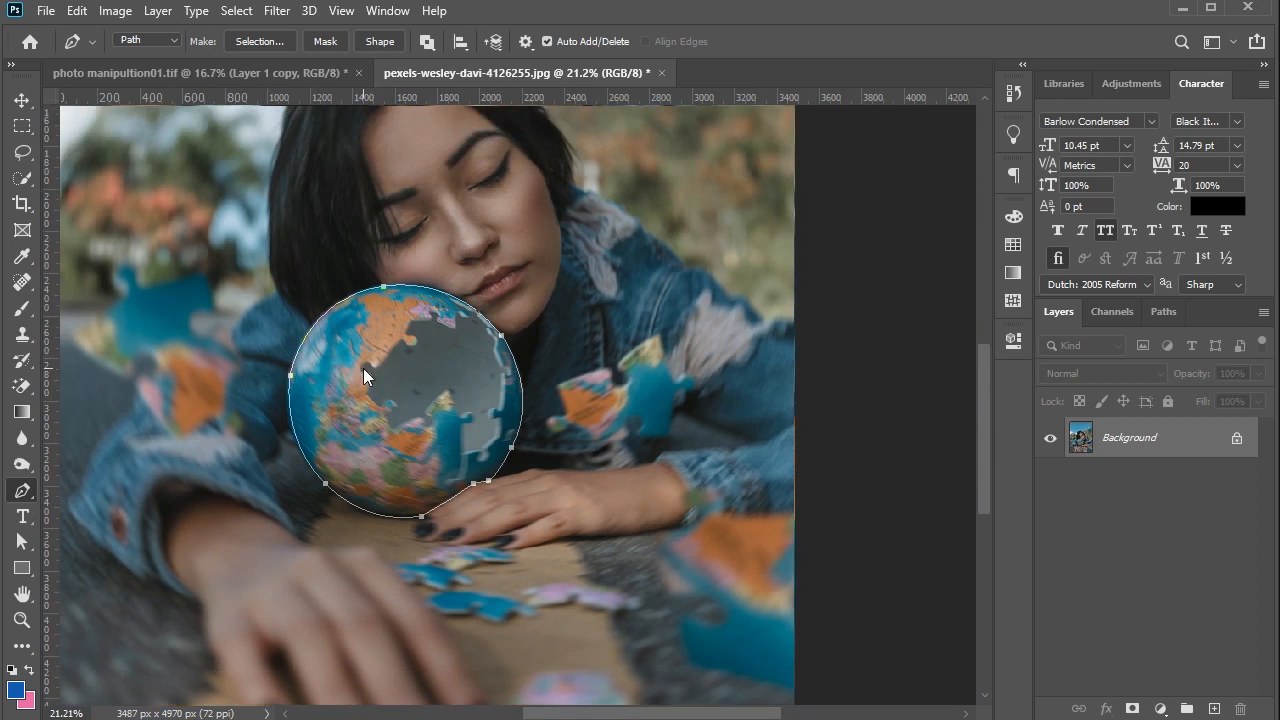
right_click(363, 372)
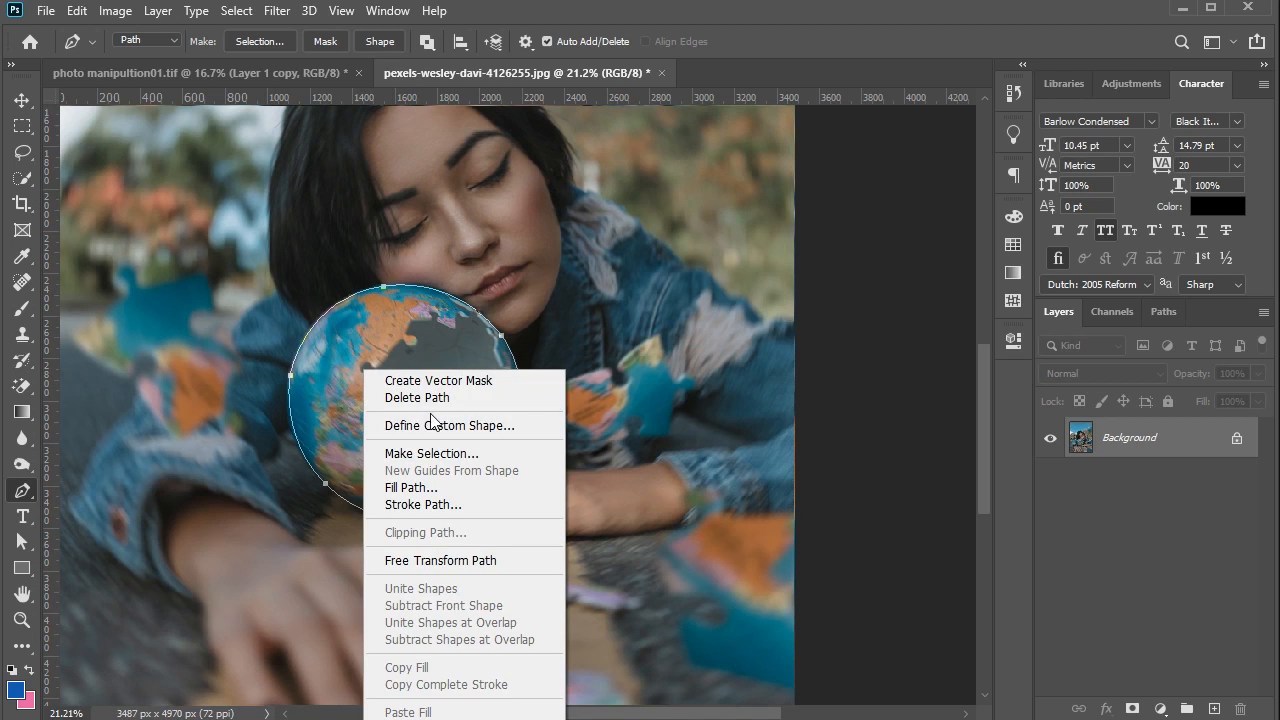
click(432, 453)
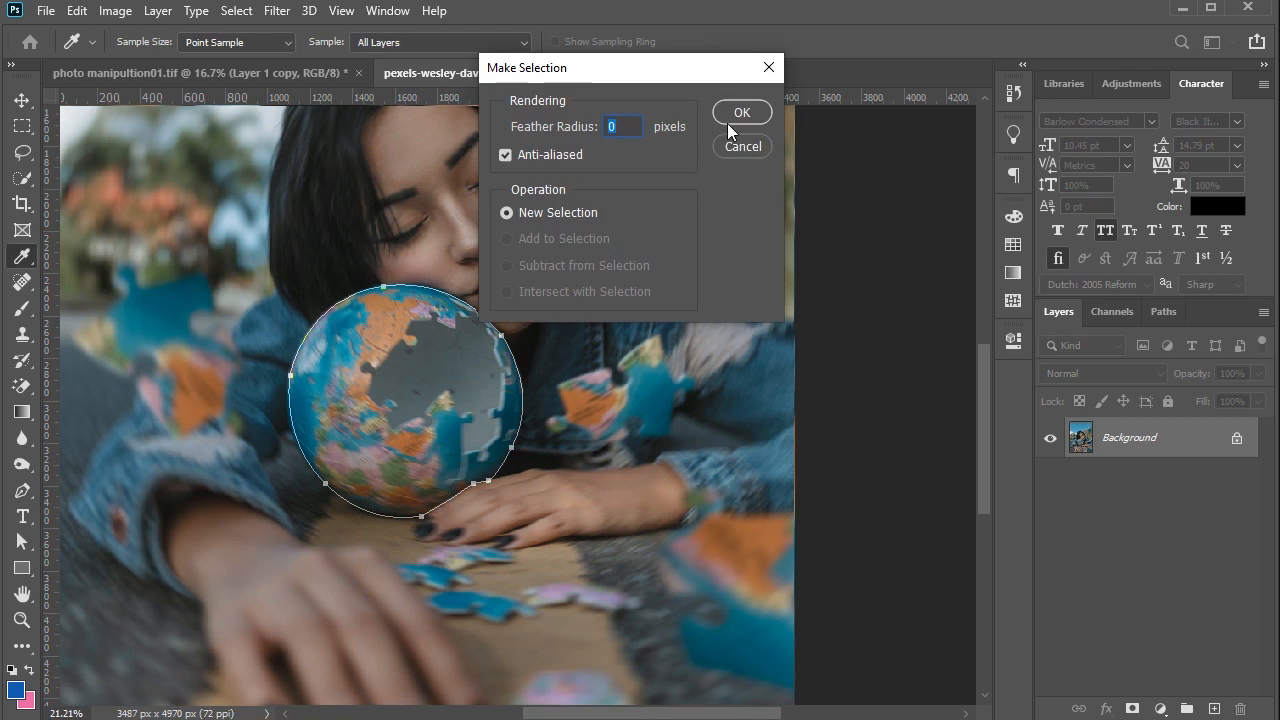
click(735, 117)
scroll(586, 277, down, 2)
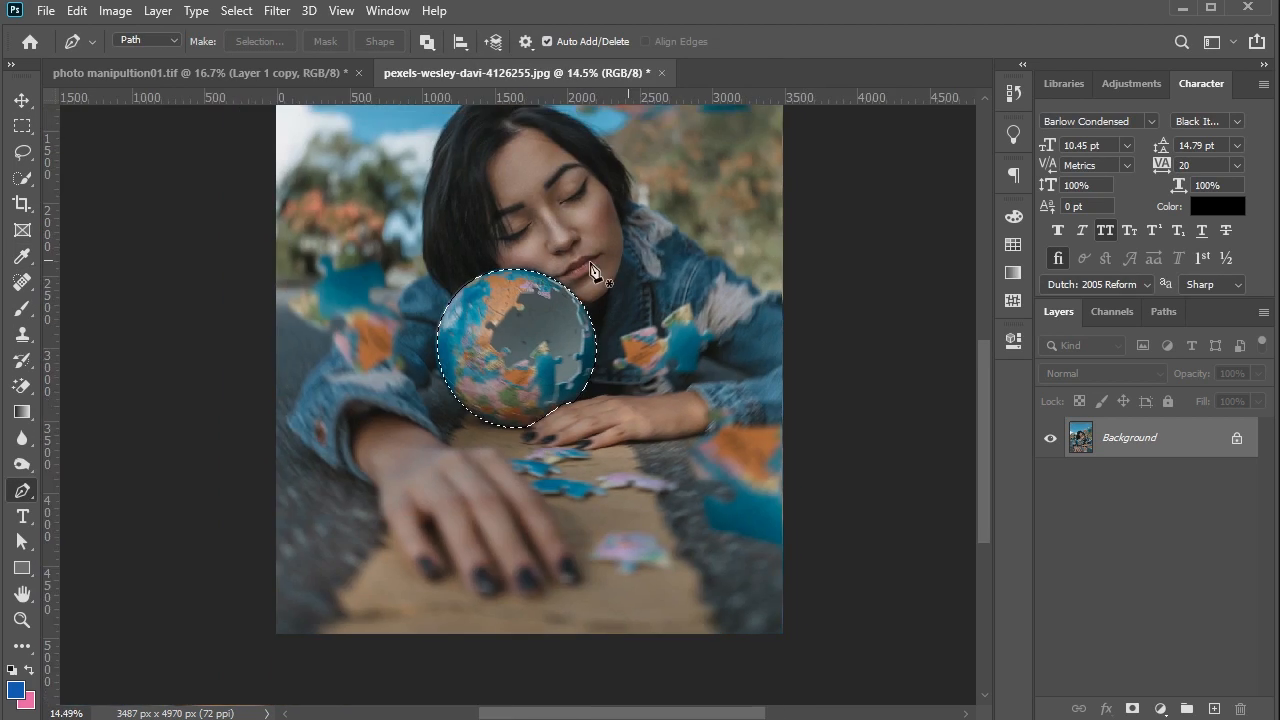
- Copy the selected globe onto its own layer and convert that layer to a smart object
click(22, 102)
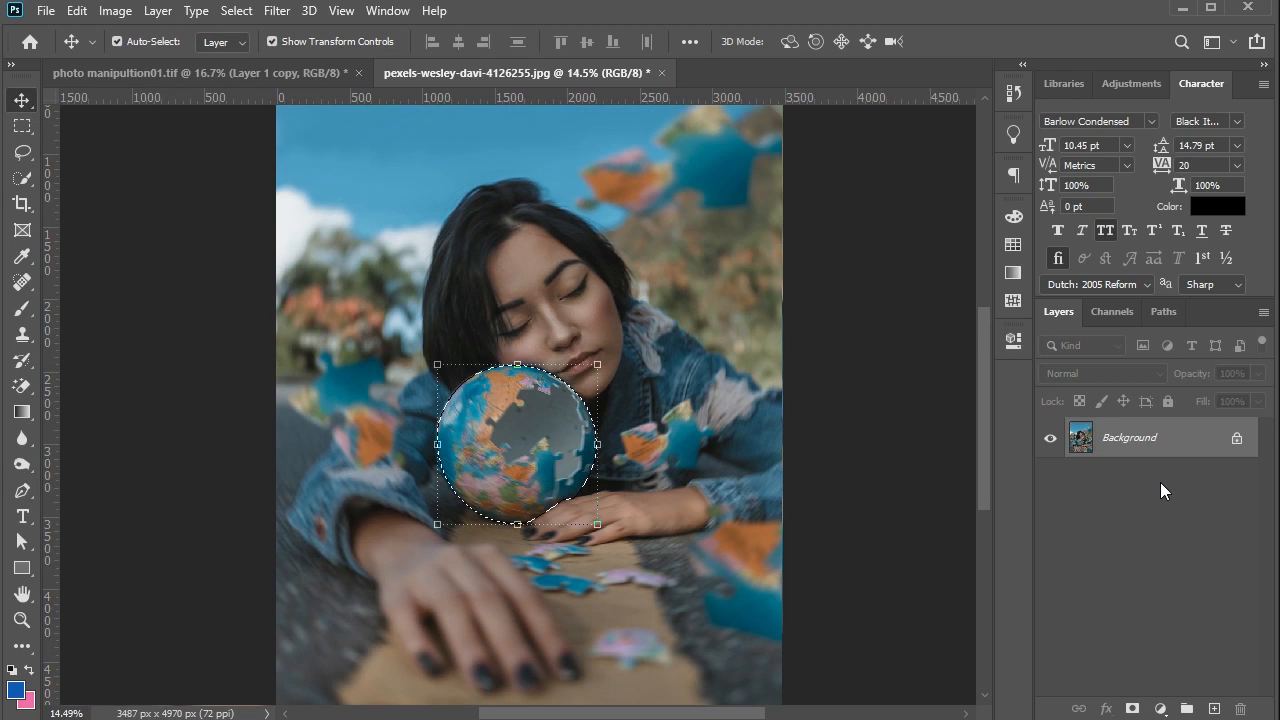
key(ctrl+j)
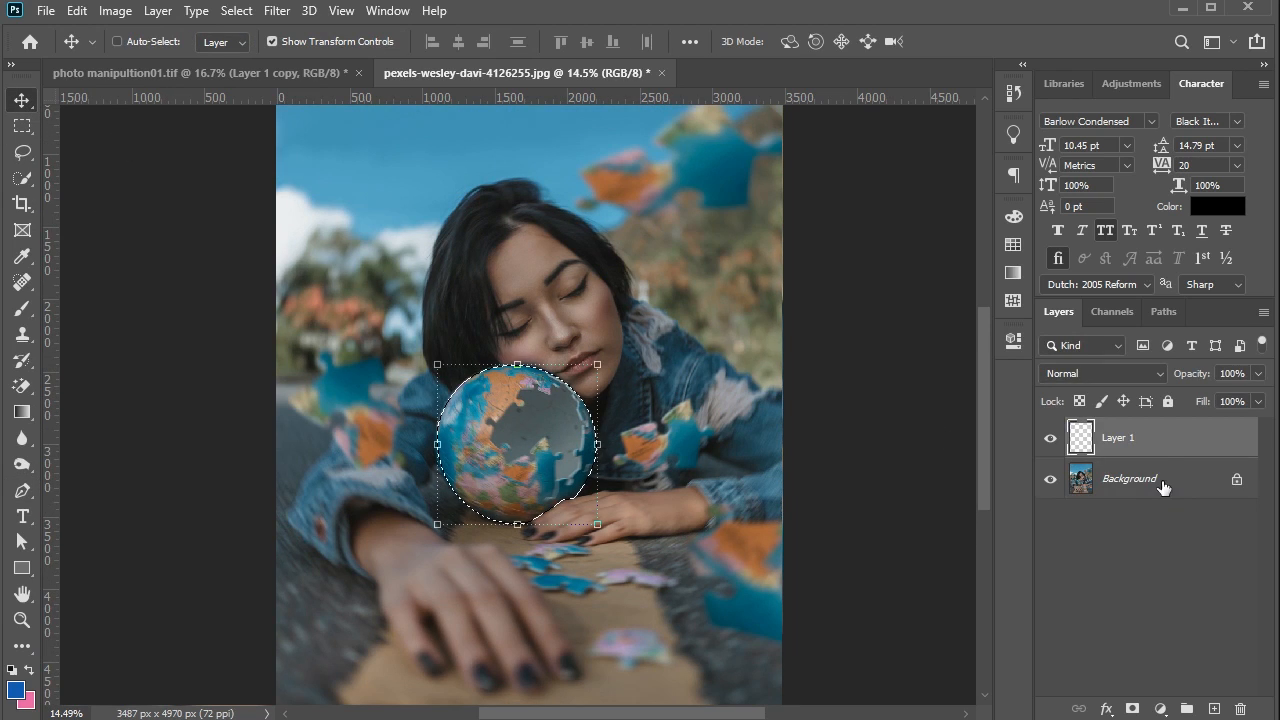
right_click(1152, 441)
click(960, 262)
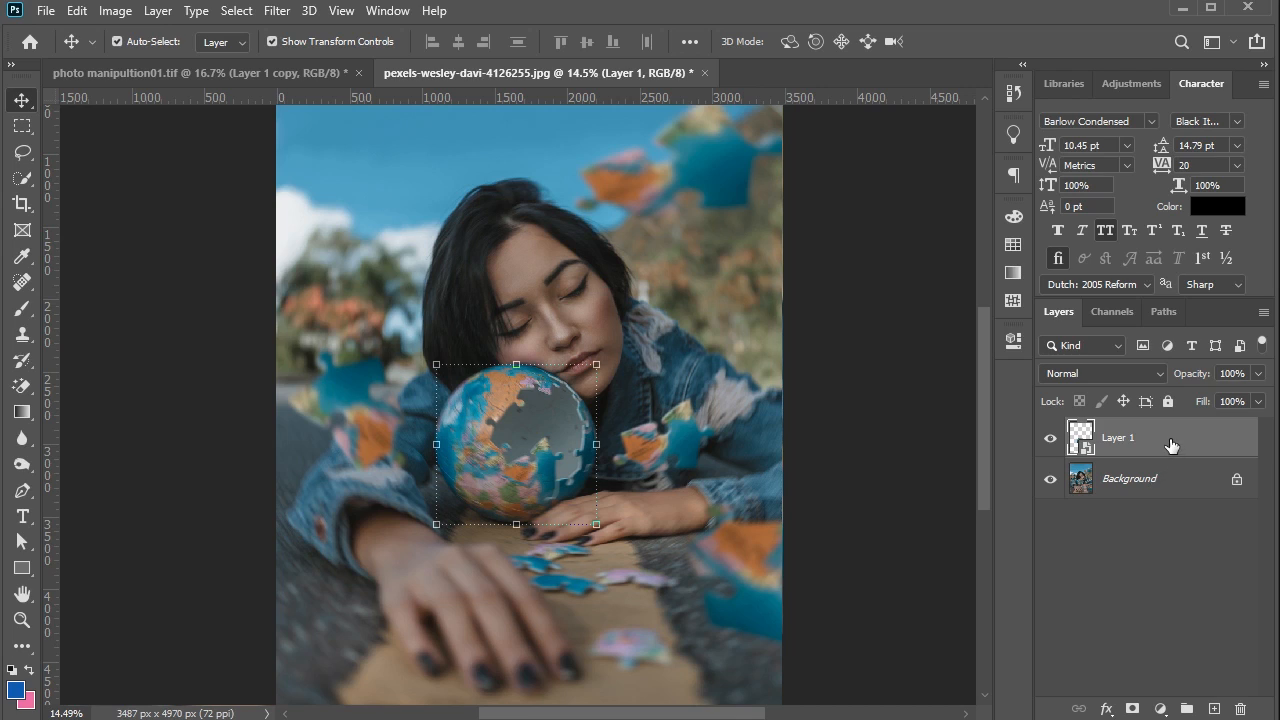
- Duplicate the globe smart object layer and set the copy's blend mode to Screen
drag(1169, 446, 1213, 707)
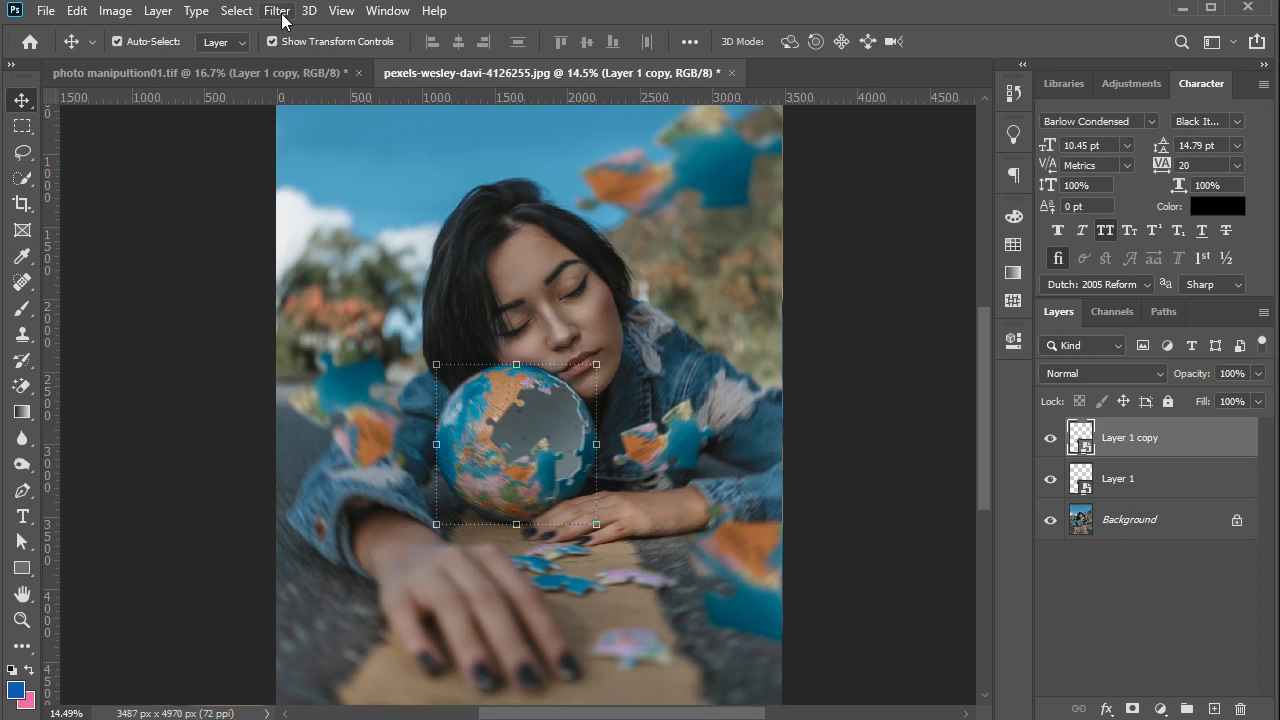
click(1100, 373)
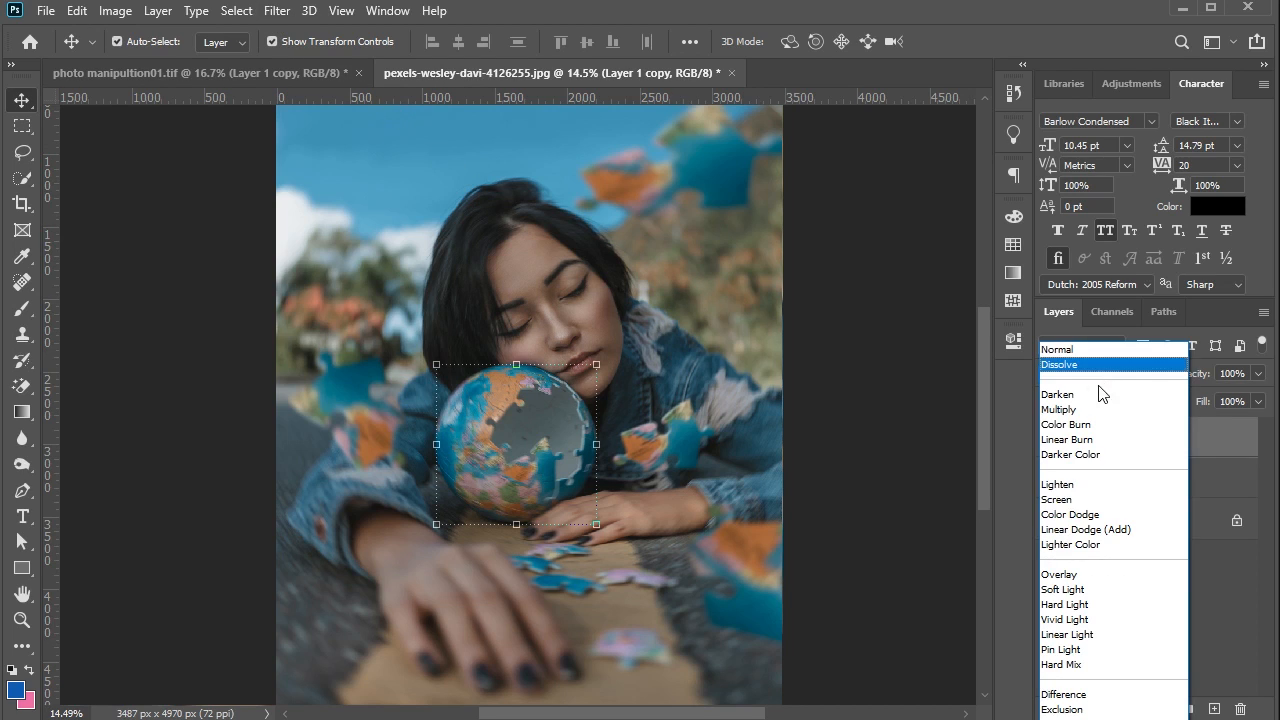
click(1088, 499)
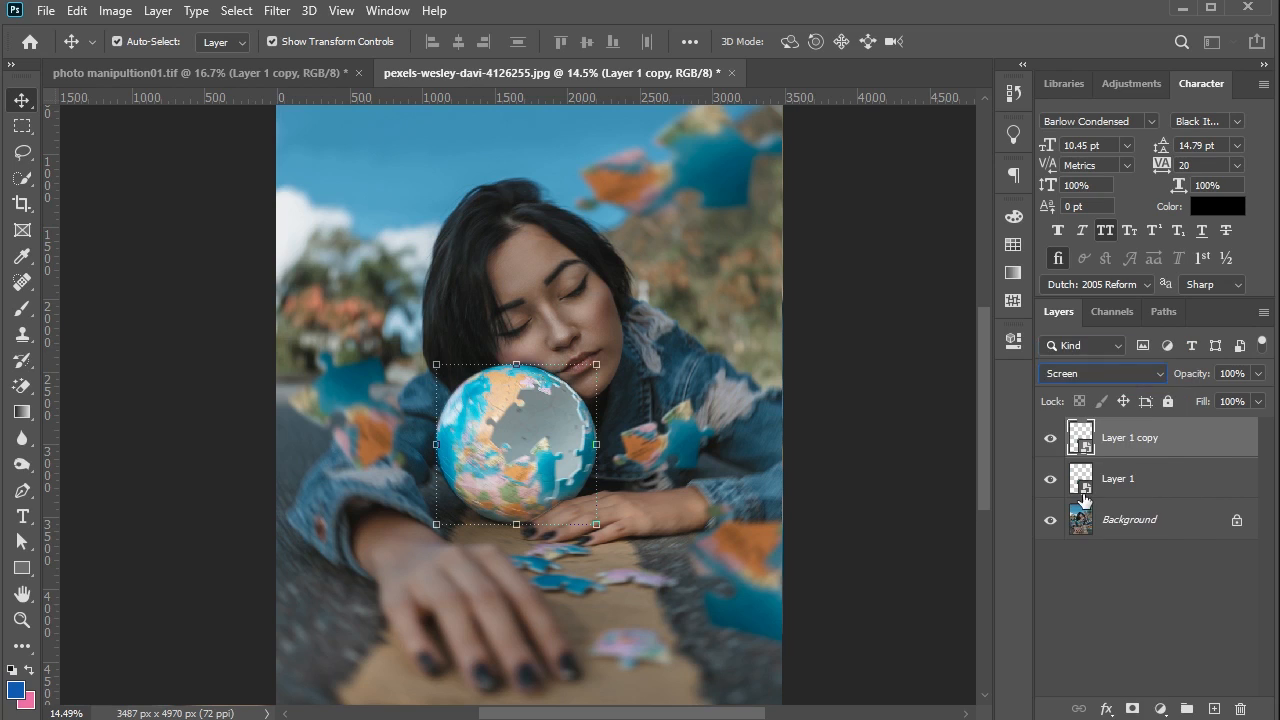
- Apply a Gaussian Blur with a 5-pixel radius to the Screen-mode globe copy
click(277, 11)
mouse_move(340, 233)
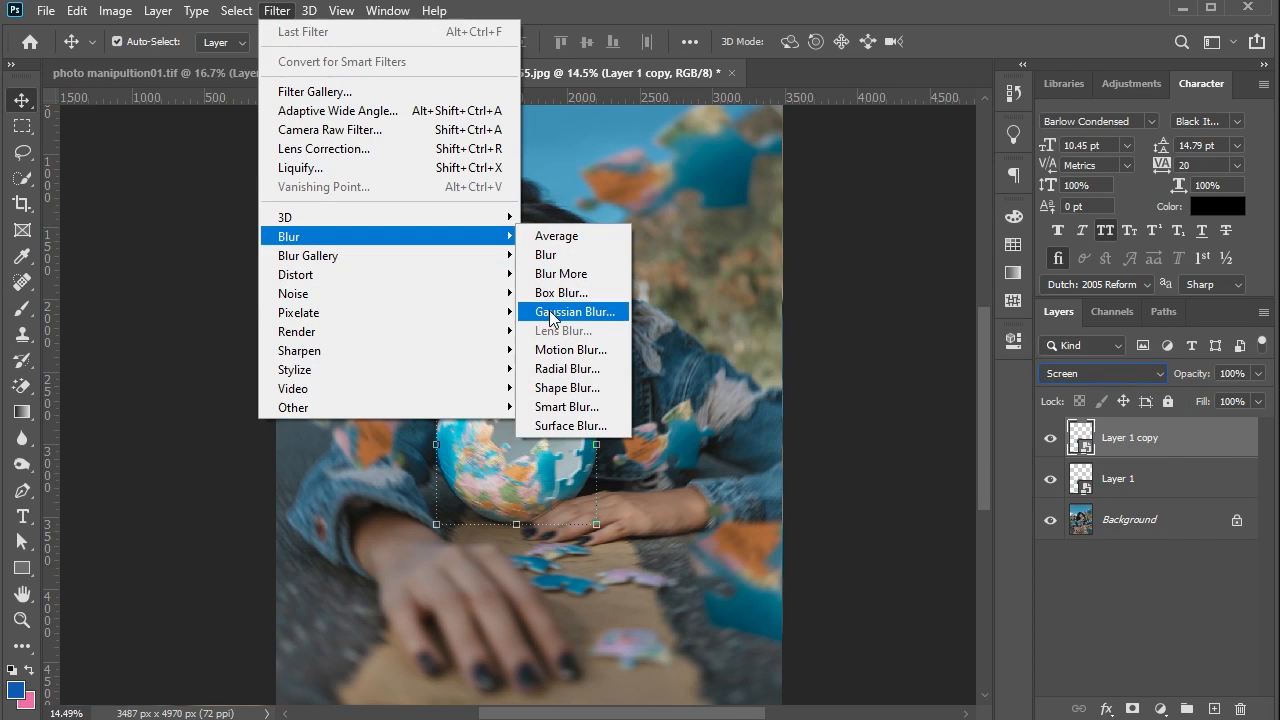
click(549, 310)
scroll(1046, 424, down, 12)
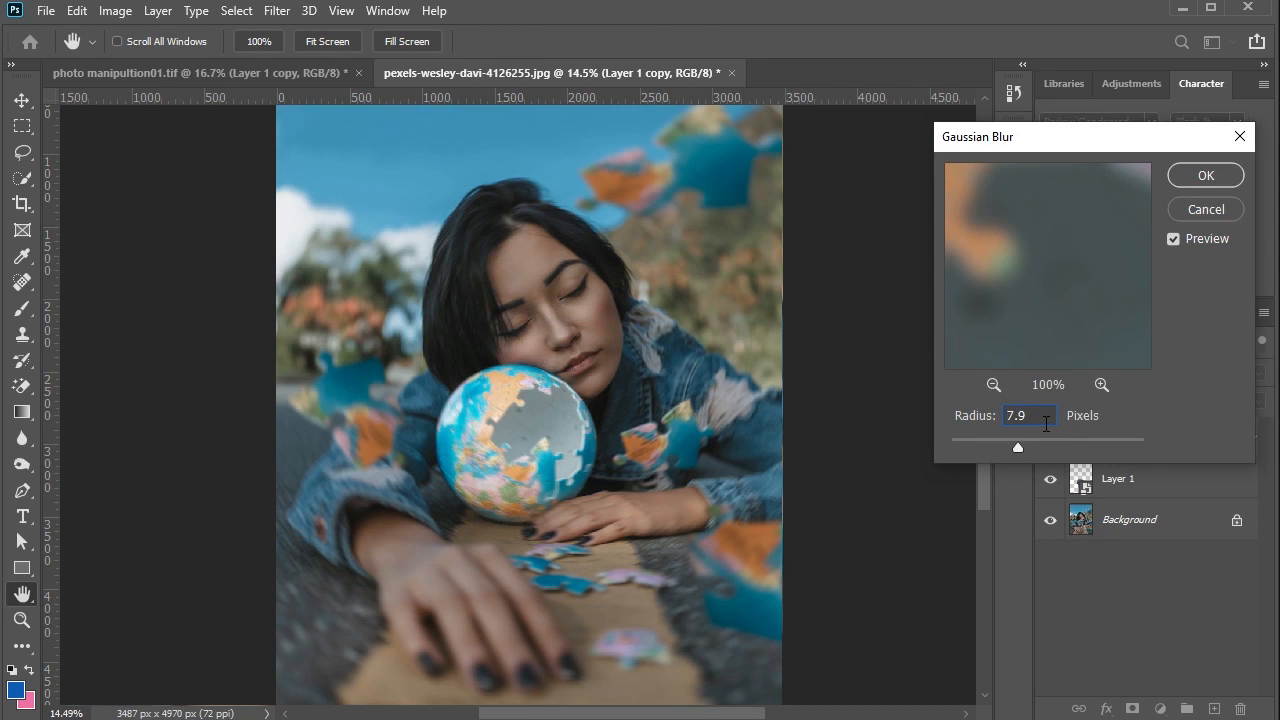
scroll(1046, 424, down, 7)
scroll(1044, 421, down, 2)
text(5)
click(1203, 175)
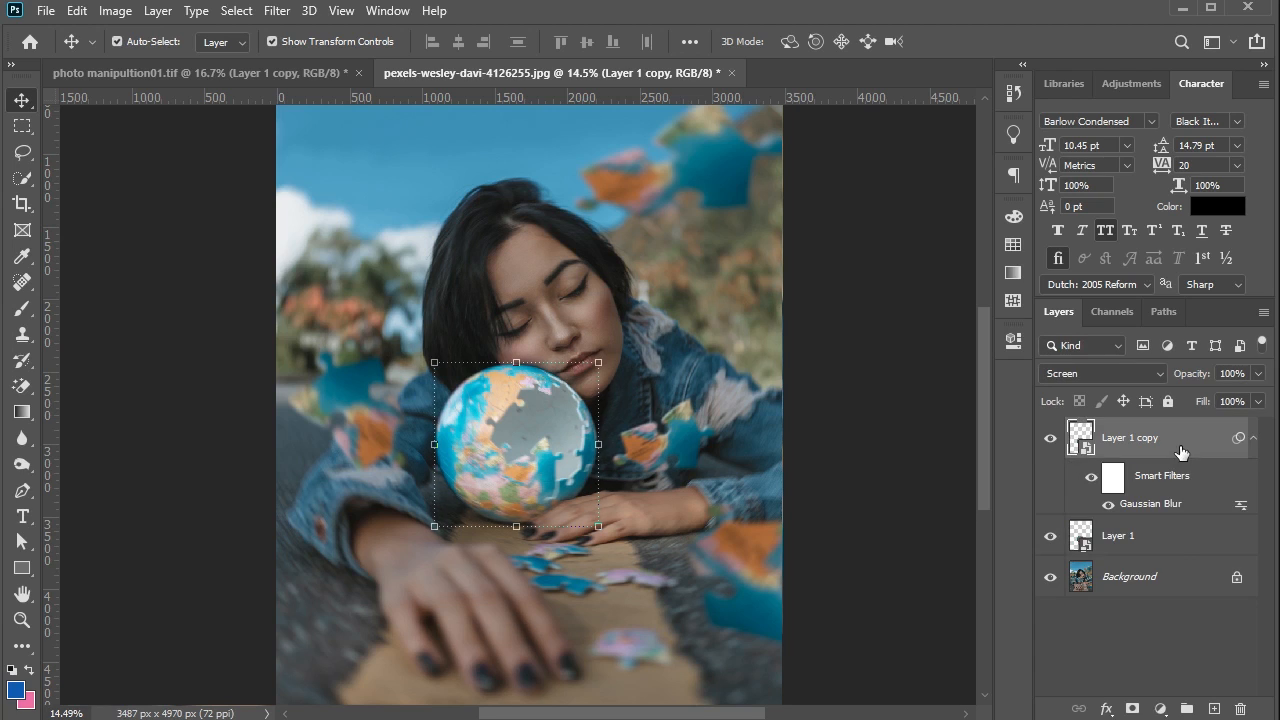
- Duplicate the blurred globe layer and add a second Gaussian Blur with a 150-pixel radius to the new copy
drag(1180, 447, 1214, 707)
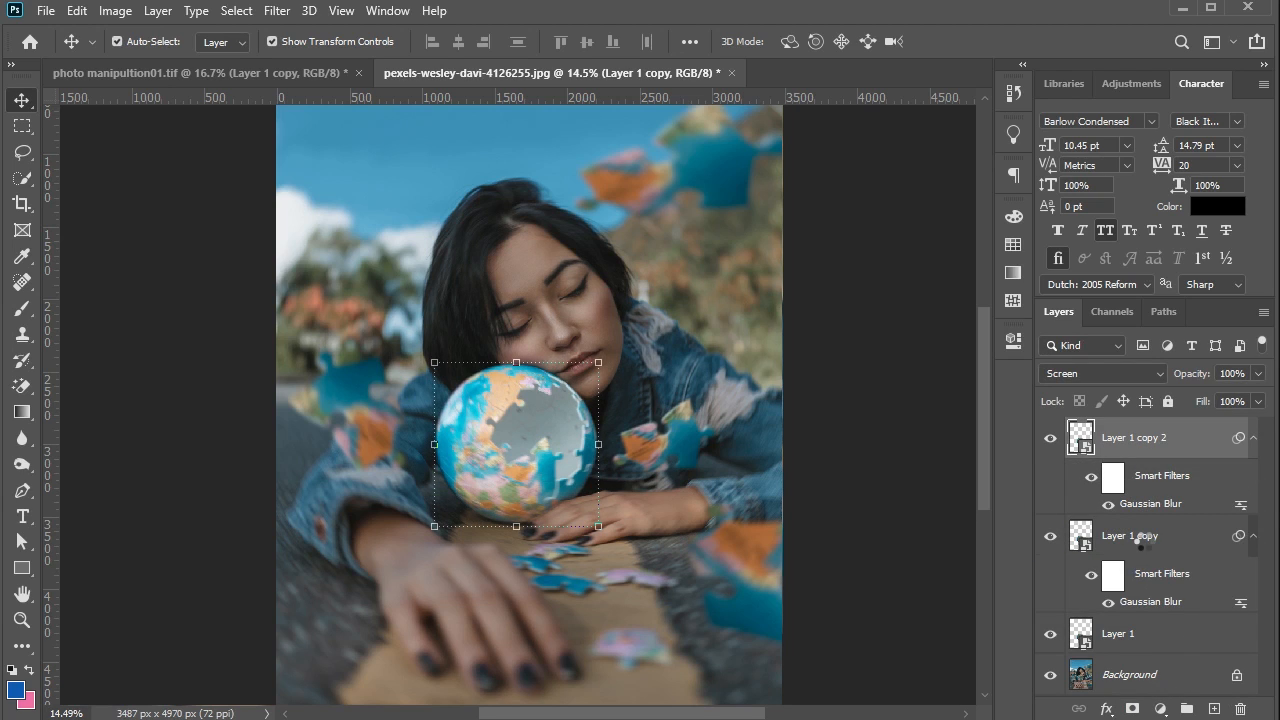
click(280, 11)
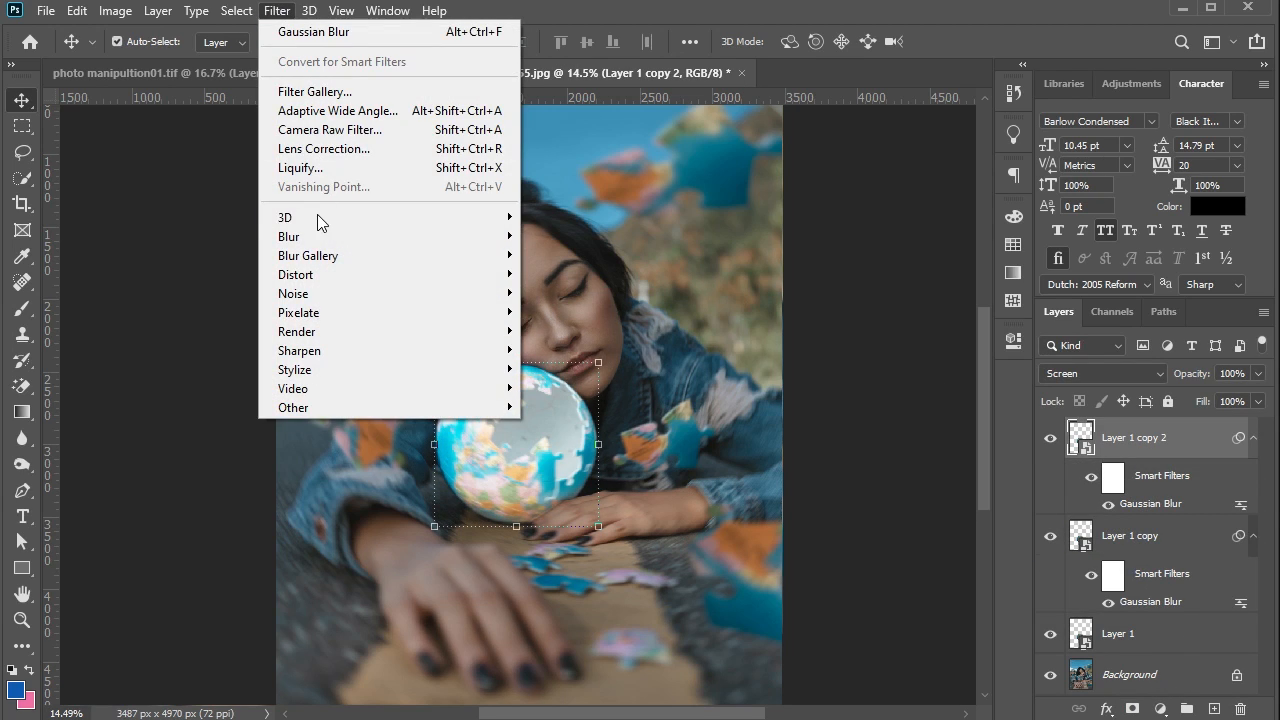
mouse_move(314, 237)
click(568, 311)
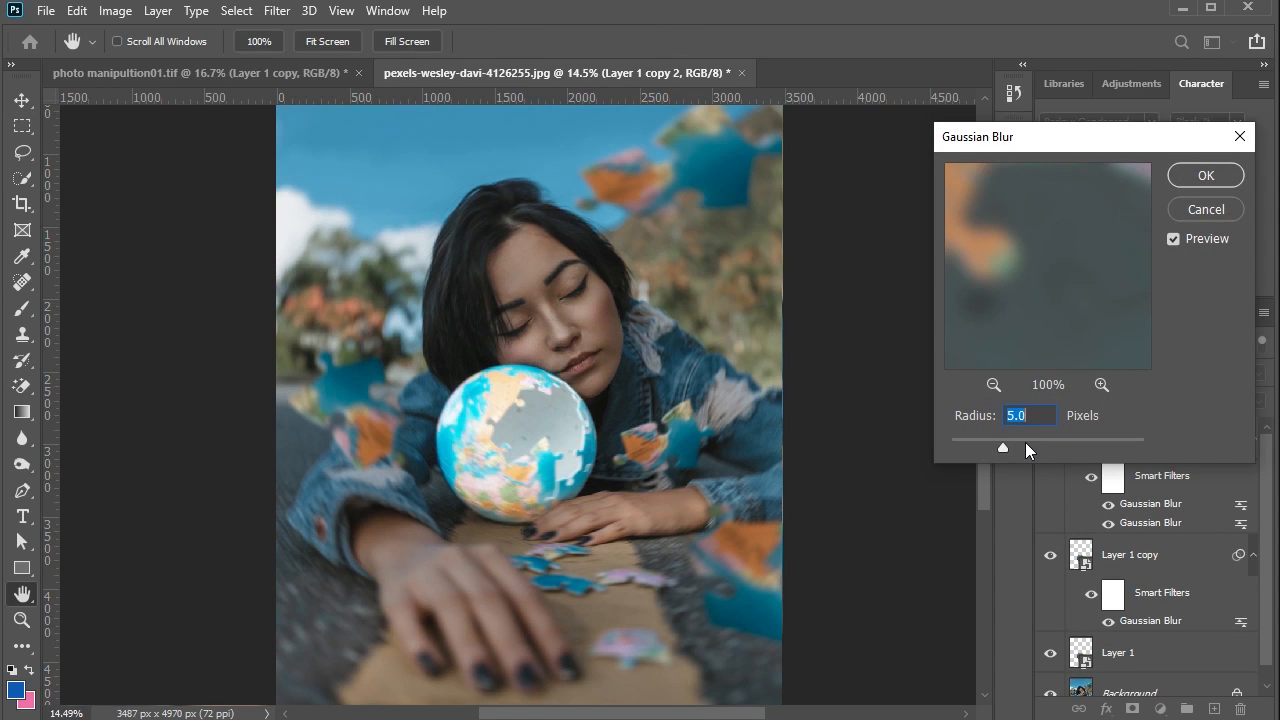
text(150)
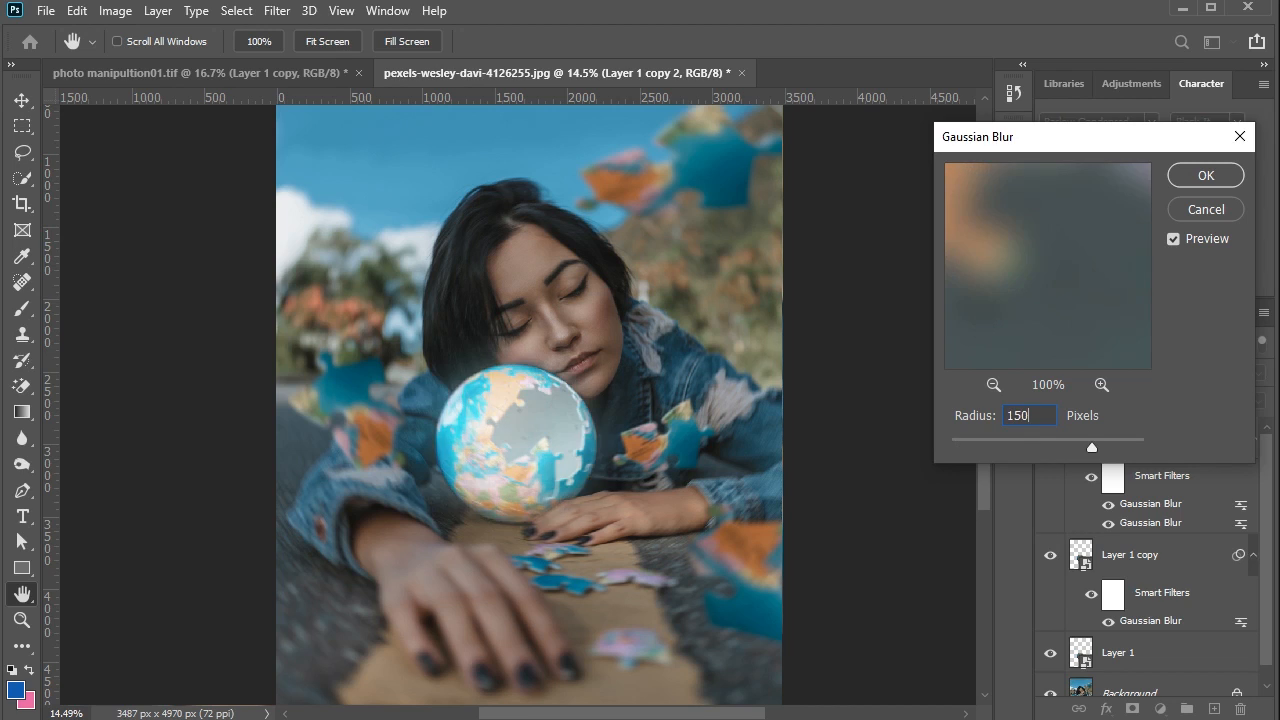
click(1208, 175)
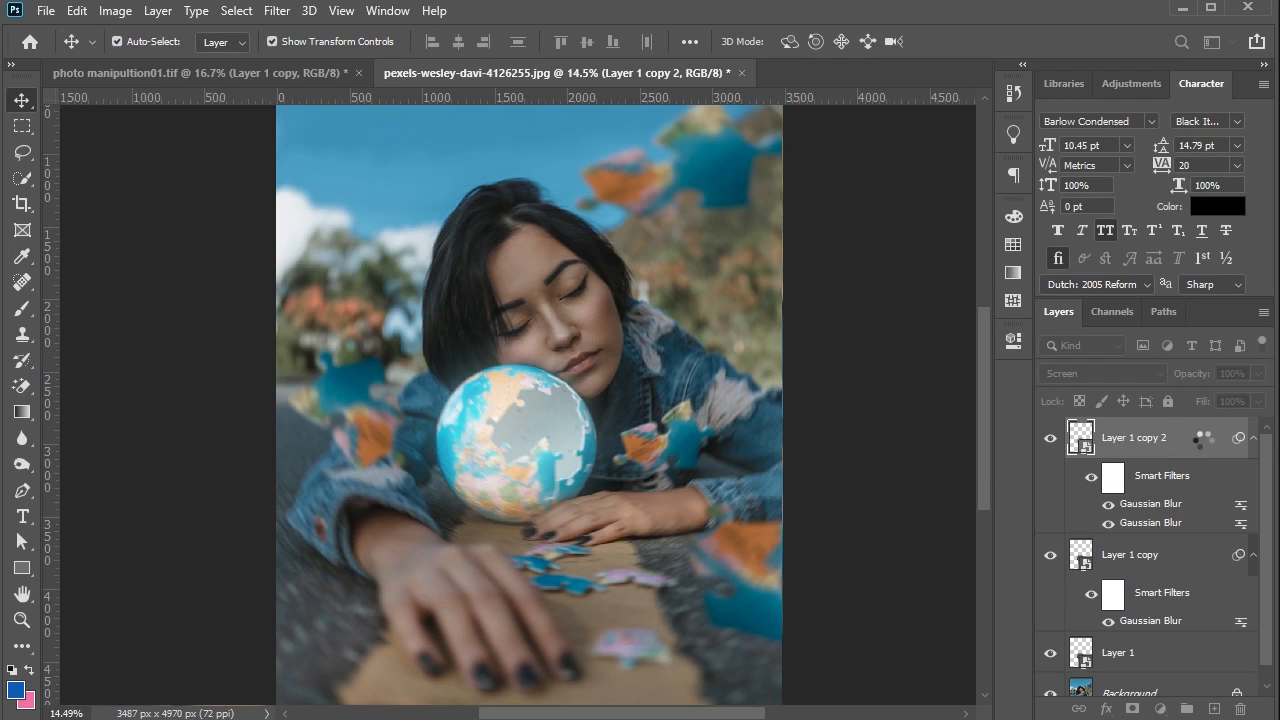
- Duplicate Layer 1 copy 2 and set the upper Gaussian Blur smart filter on the new copy to a 300-pixel radius
drag(1190, 440, 1210, 708)
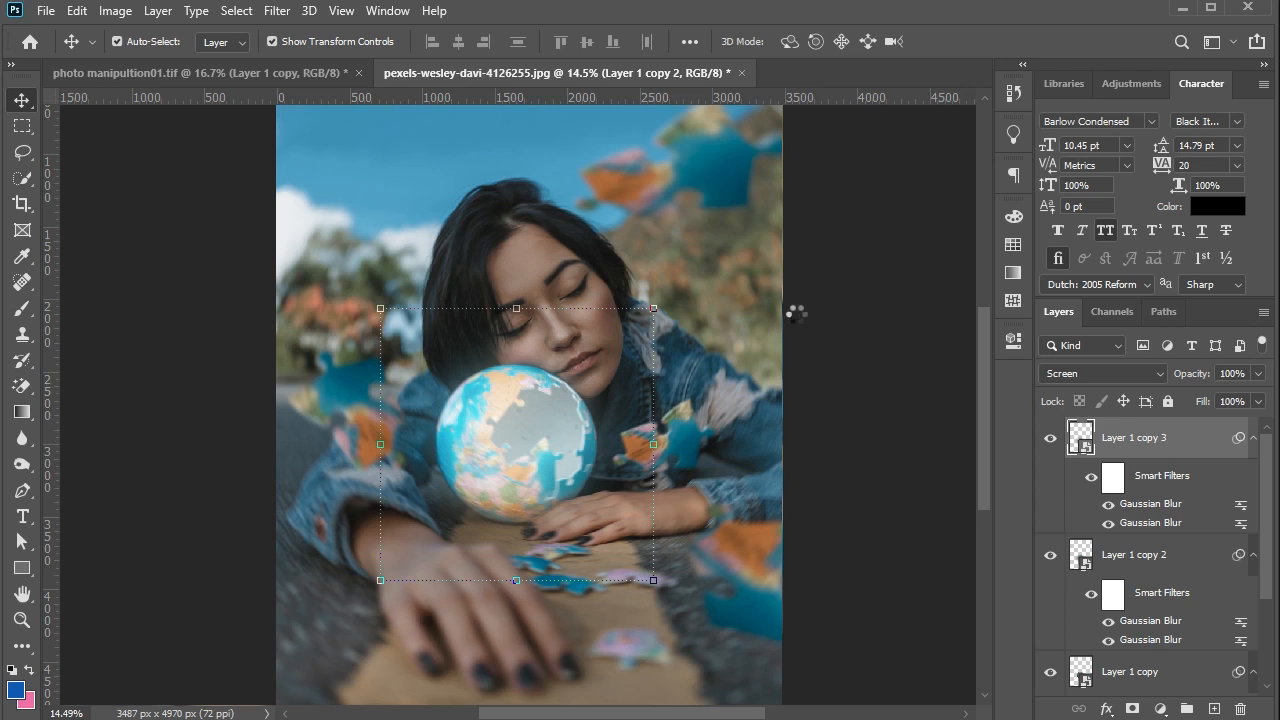
click(275, 11)
mouse_move(366, 237)
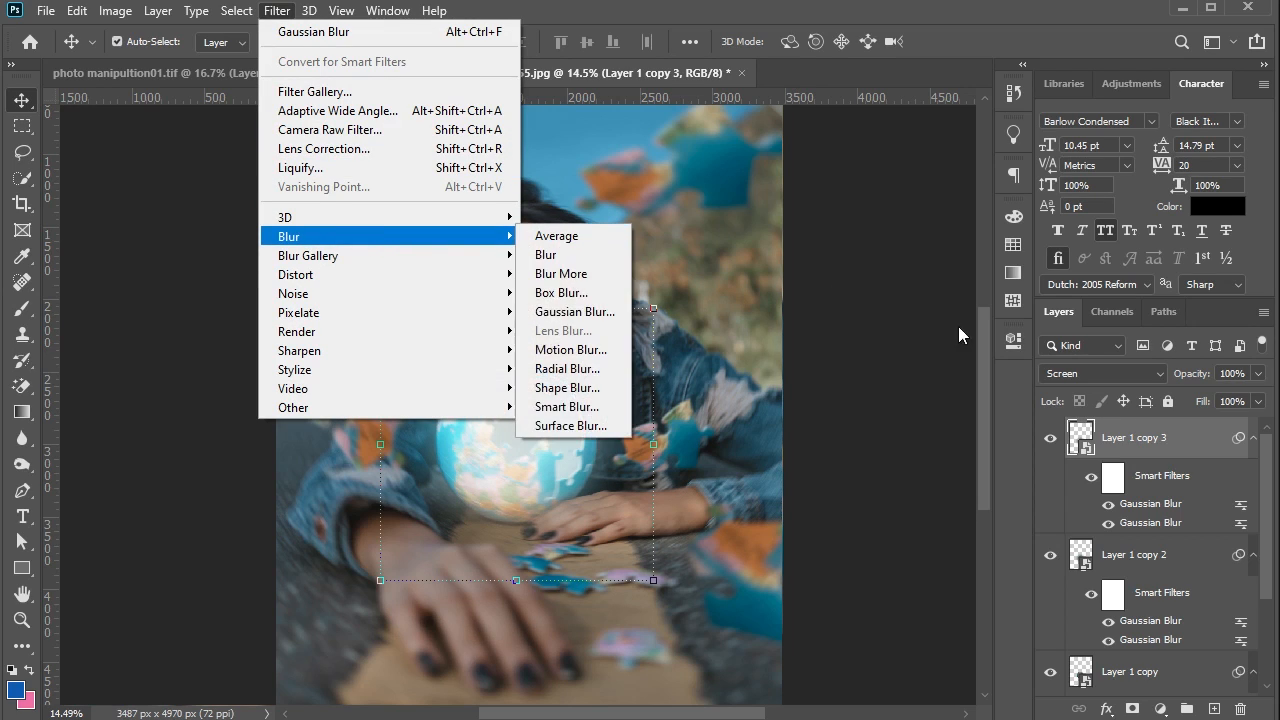
click(1150, 513)
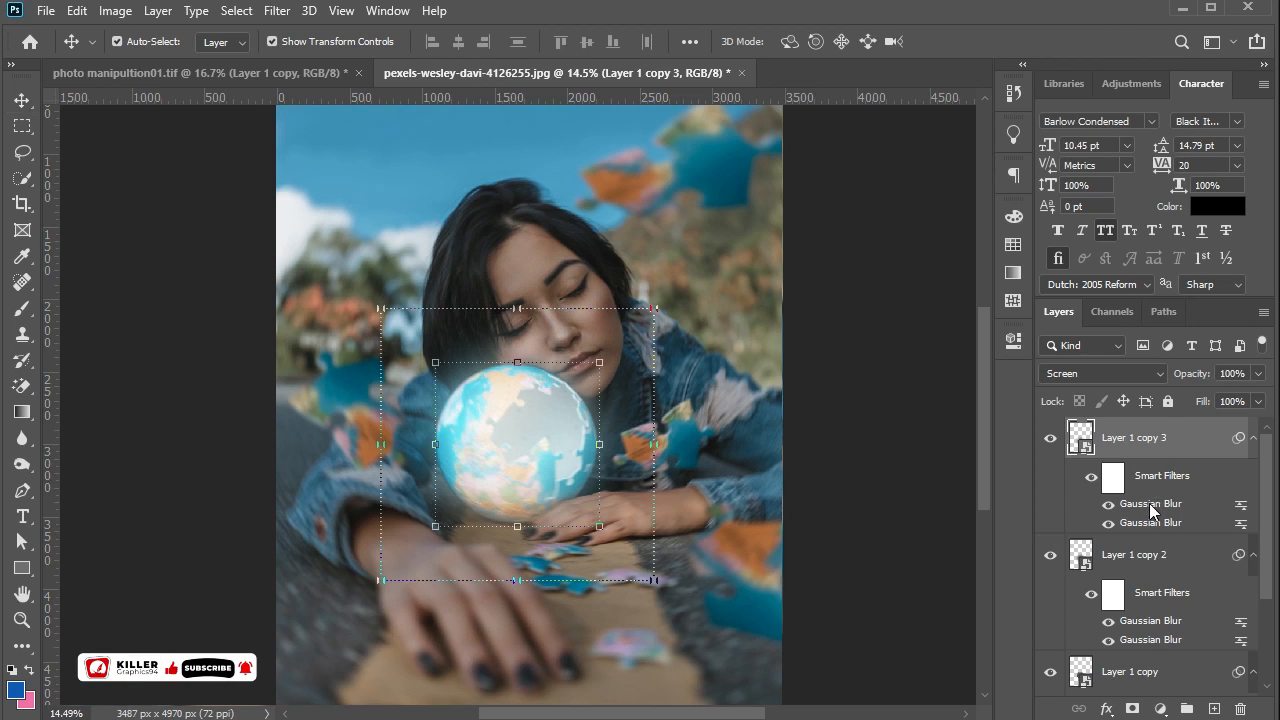
double_click(1150, 513)
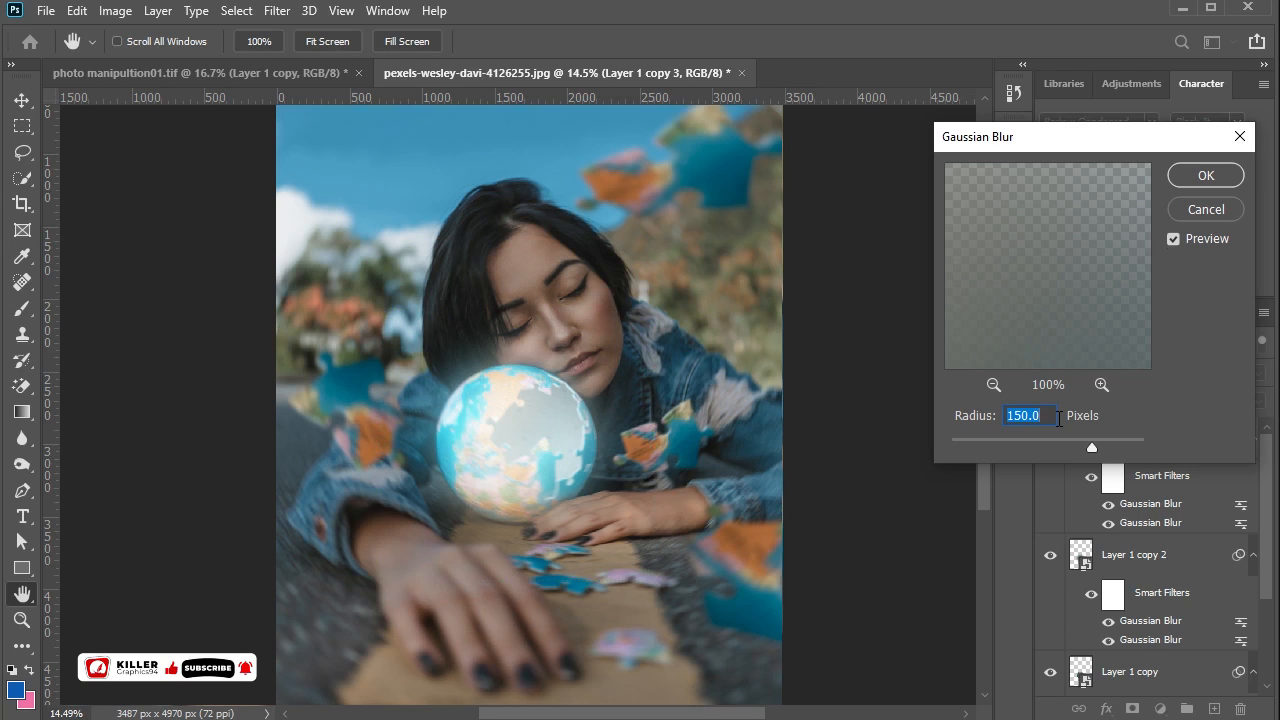
text(300)
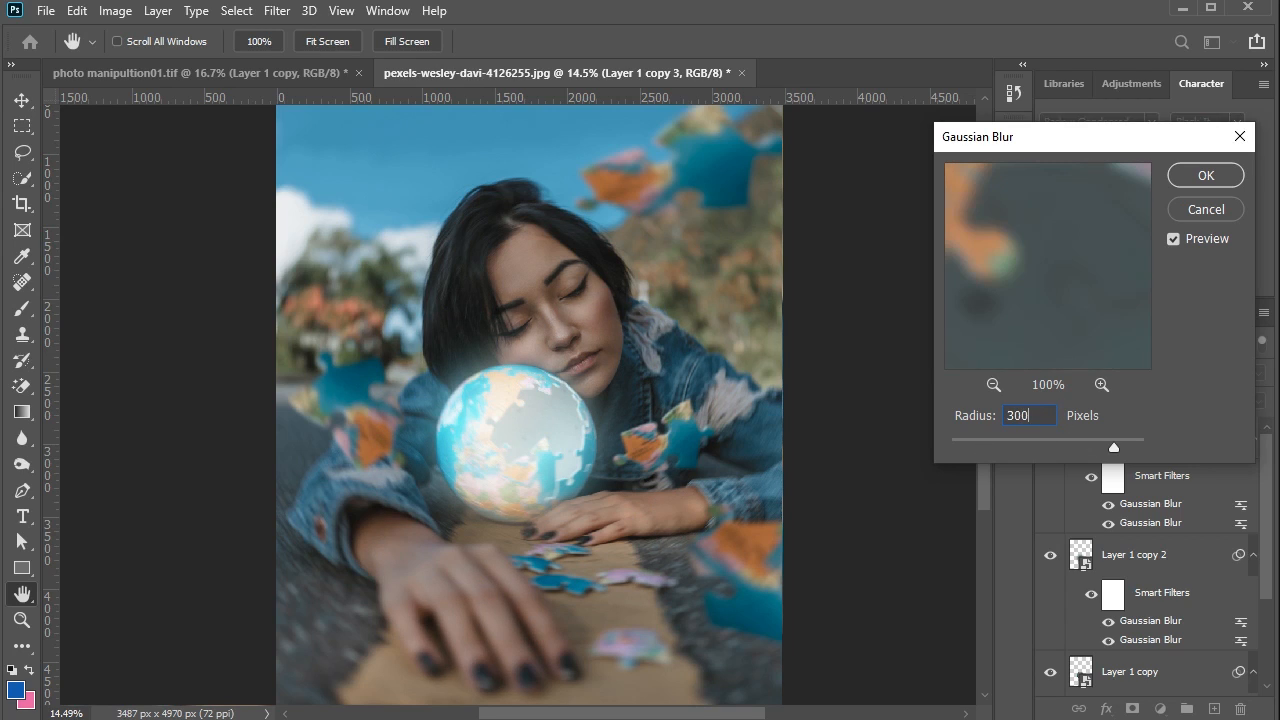
click(1222, 178)
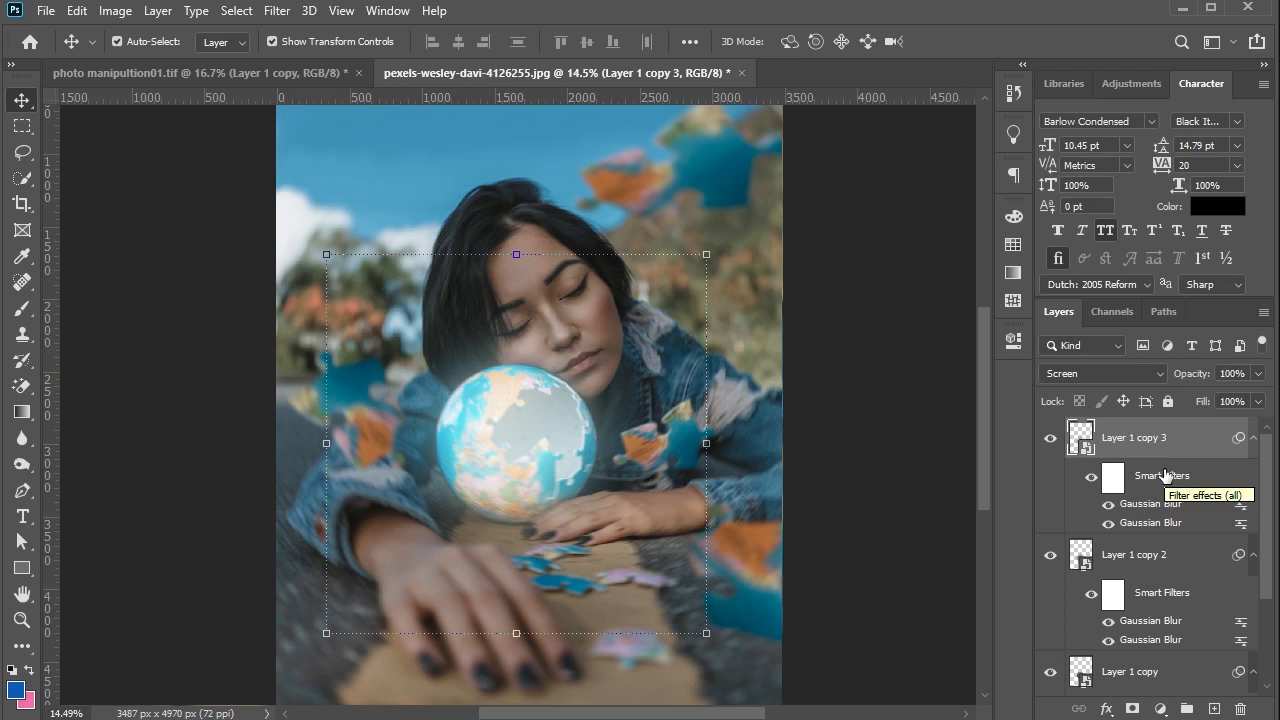
- Select all the globe layers from Layer 1 copy 3 down to Layer 1 and put them in one group
scroll(1163, 485, down, 3)
shift+click(1137, 636)
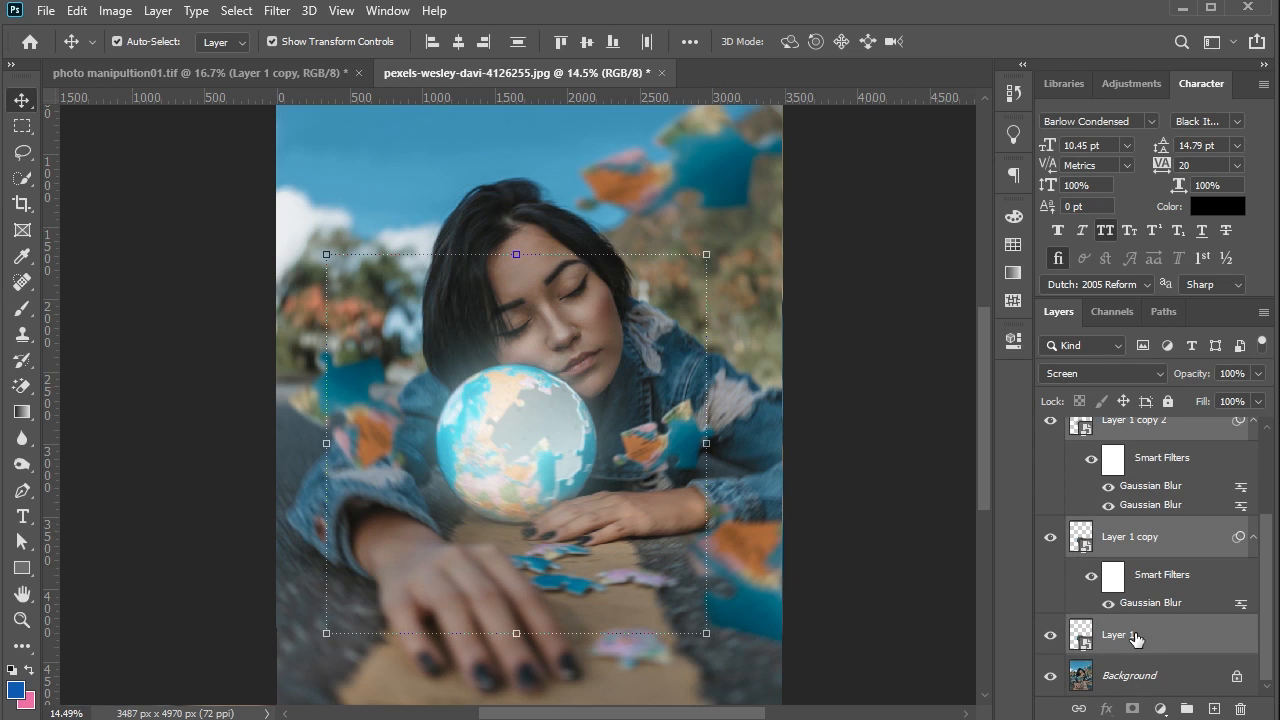
click(1187, 708)
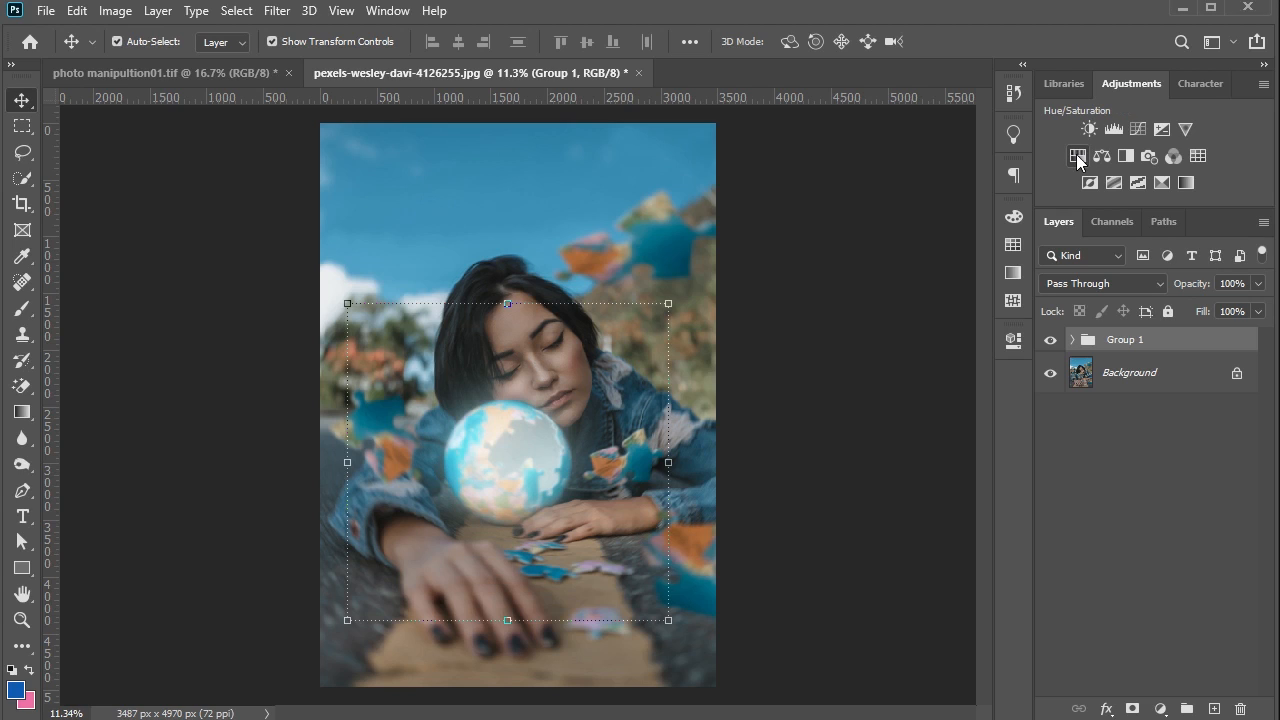
- Add a colorizing Hue/Saturation adjustment clipped to the globe group and tune it to a bright light blue
click(1077, 157)
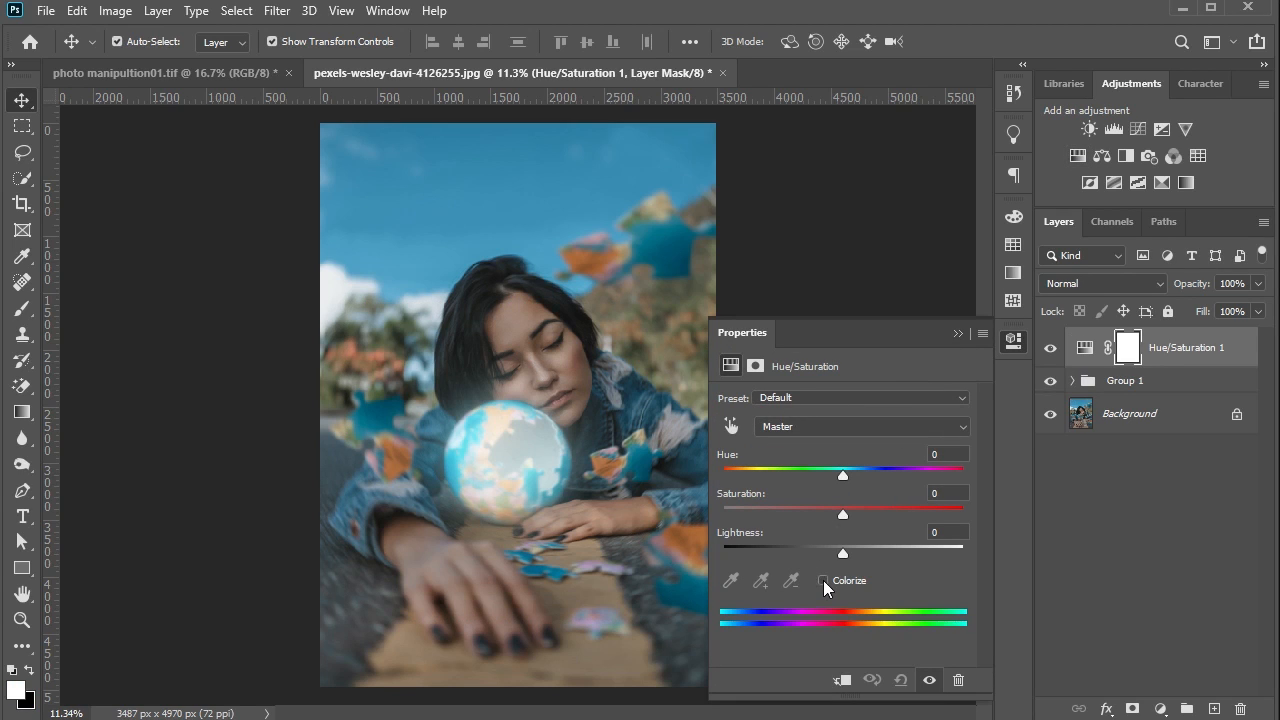
click(823, 580)
click(842, 680)
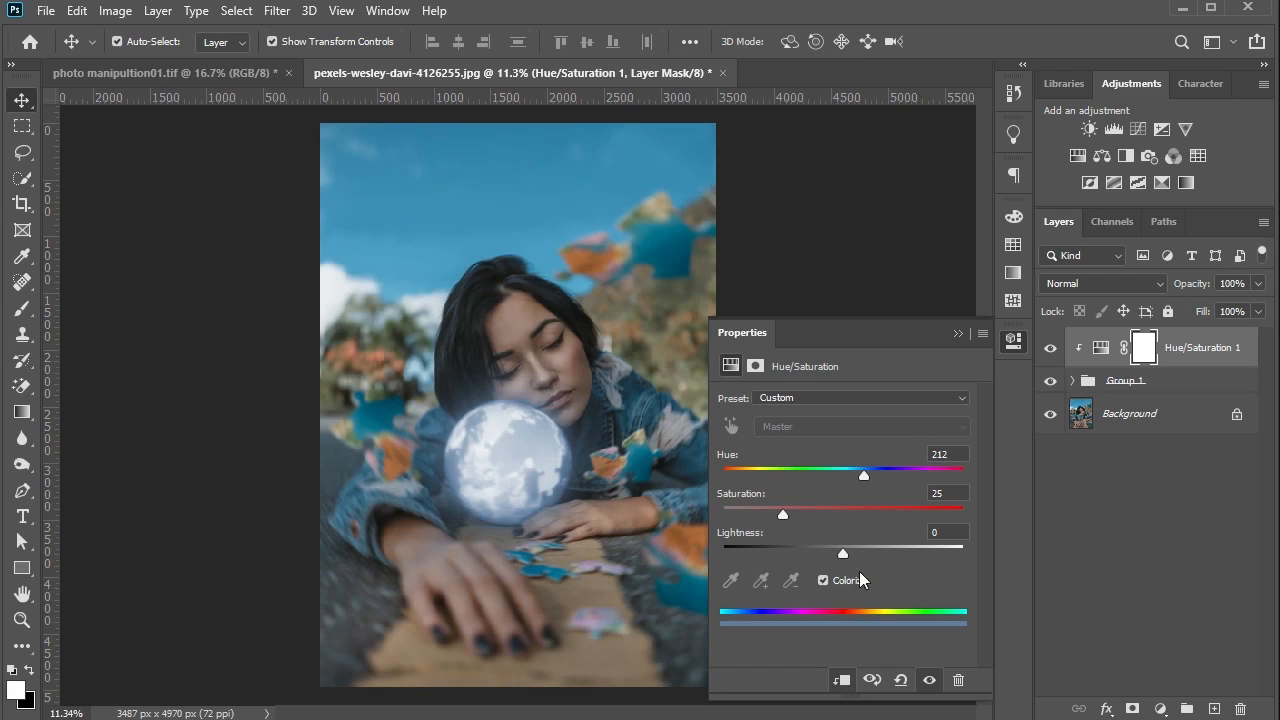
drag(864, 475, 860, 476)
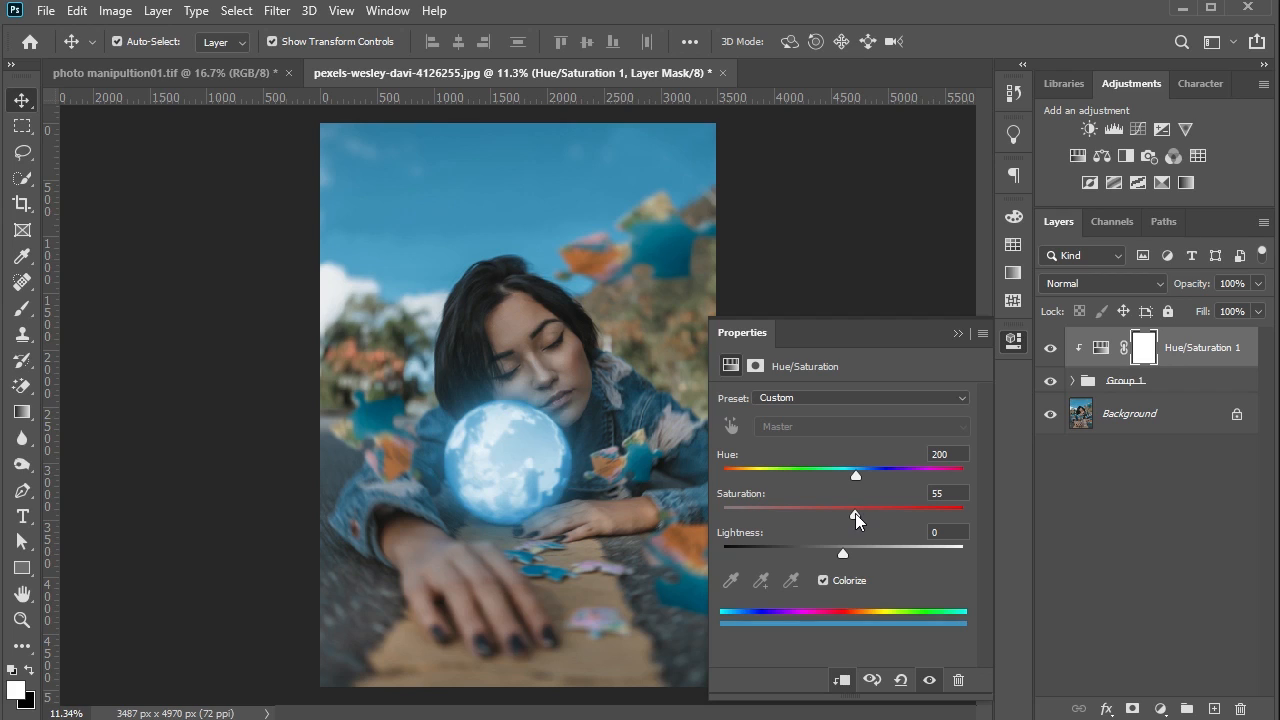
click(957, 334)
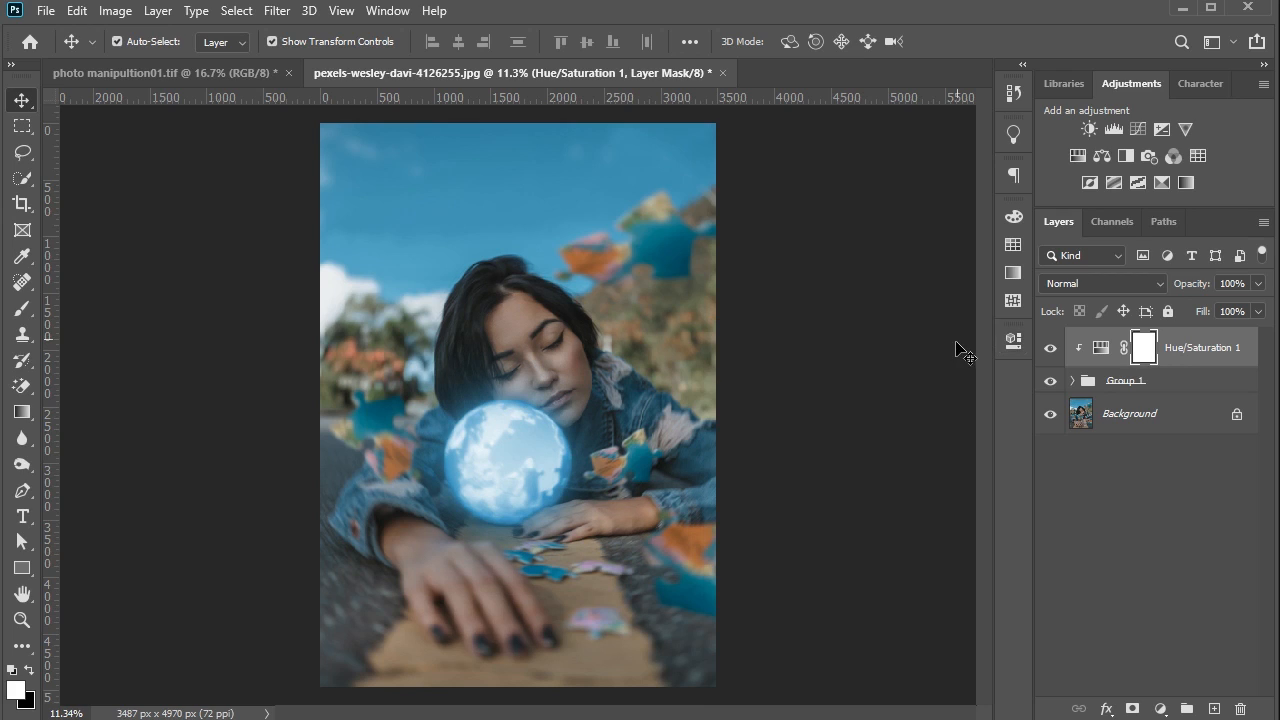
- Add a Selective Color adjustment above the globe's Hue/Saturation layer and fine-tune the cyan and magenta of the Yellows
click(1161, 187)
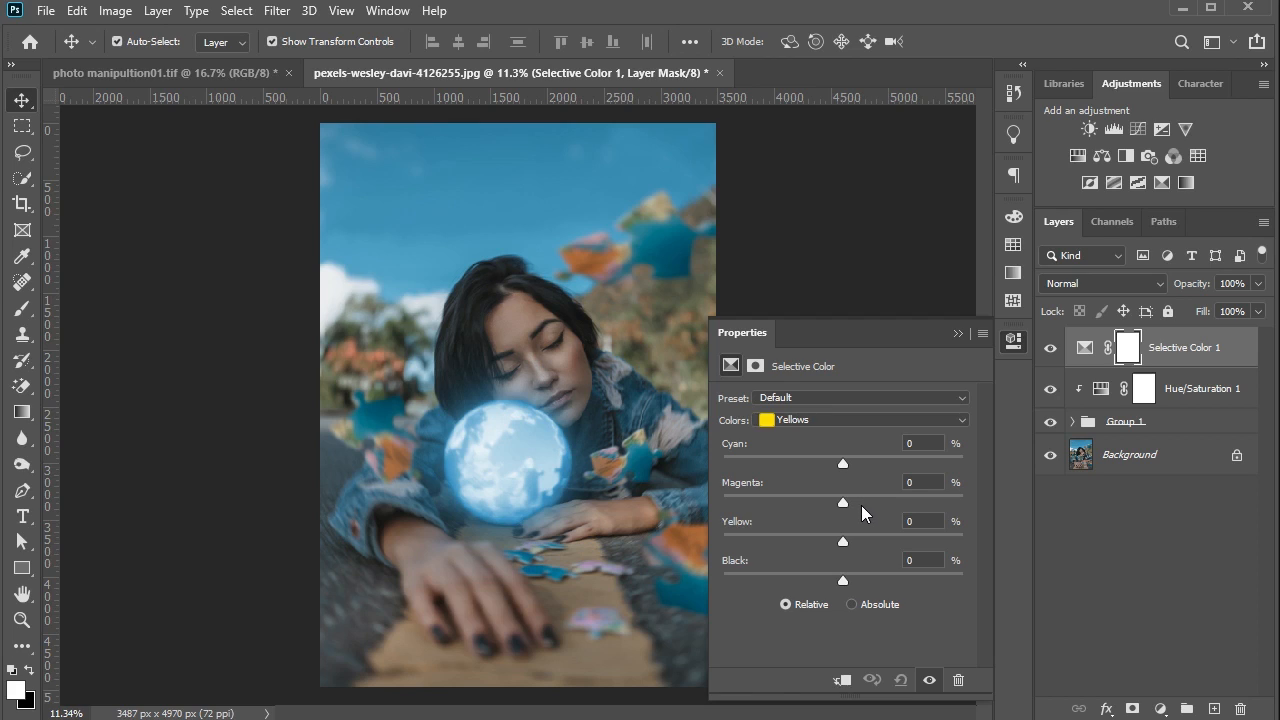
drag(848, 461, 858, 461)
drag(856, 463, 856, 463)
drag(851, 498, 847, 498)
- Set the Selective Color Neutrals to Cyan -5, Magenta +6, Yellow -2 and Black +5
click(864, 428)
click(844, 438)
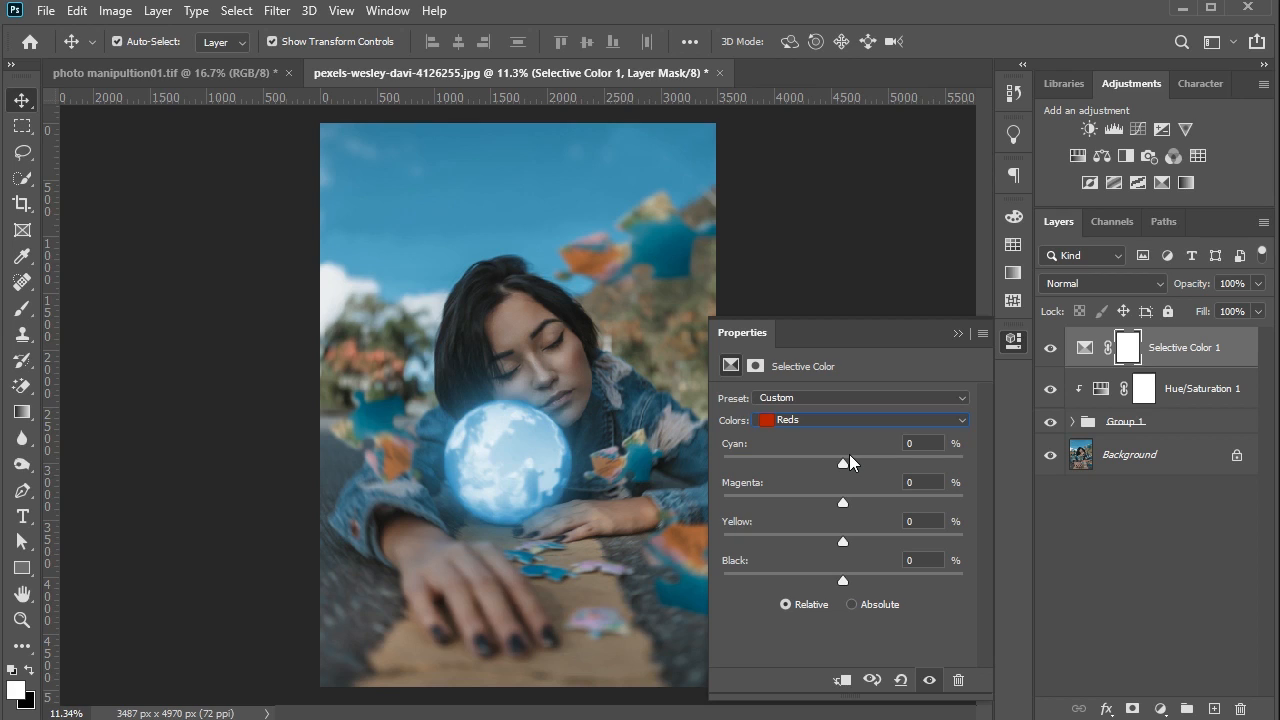
click(850, 420)
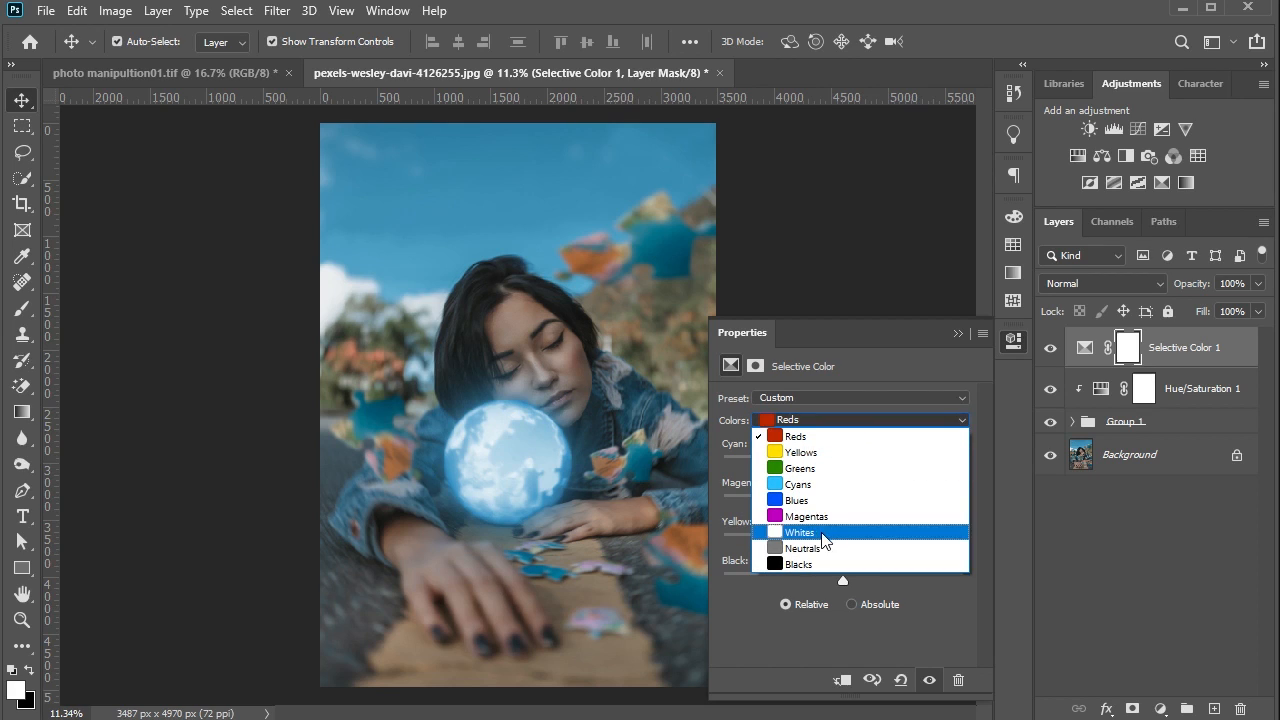
click(823, 547)
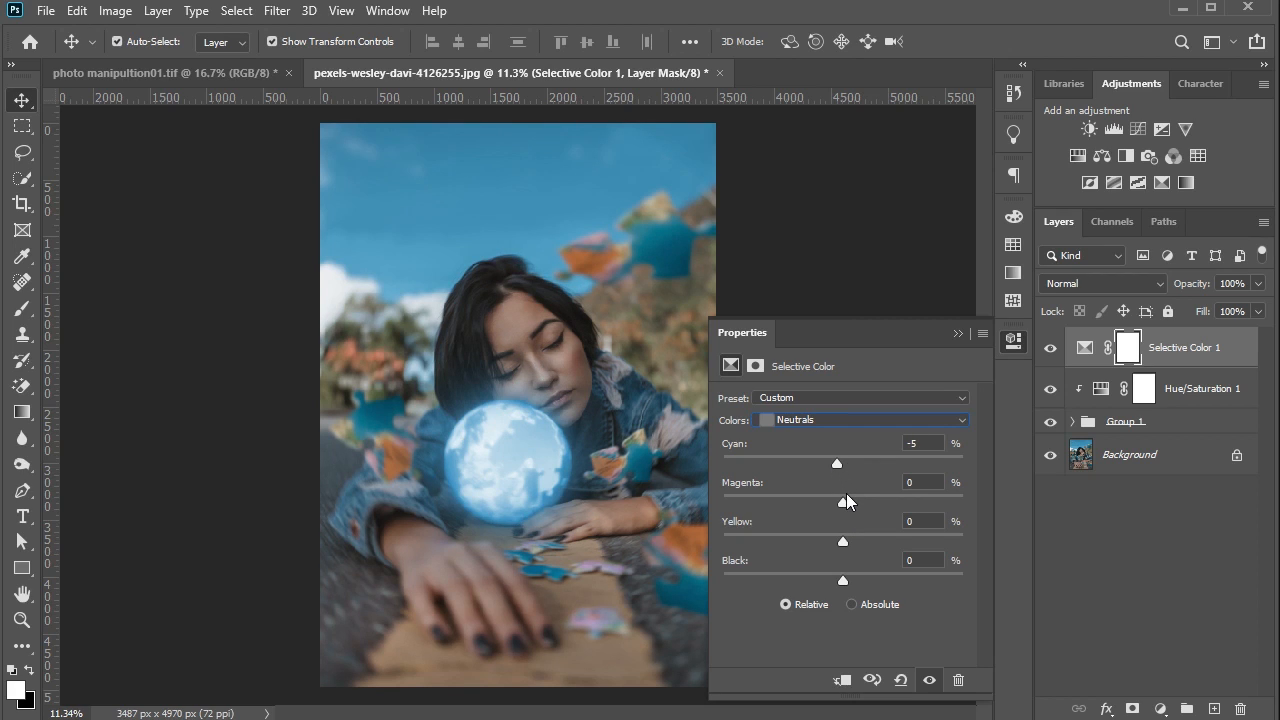
drag(846, 501, 851, 501)
drag(844, 580, 850, 580)
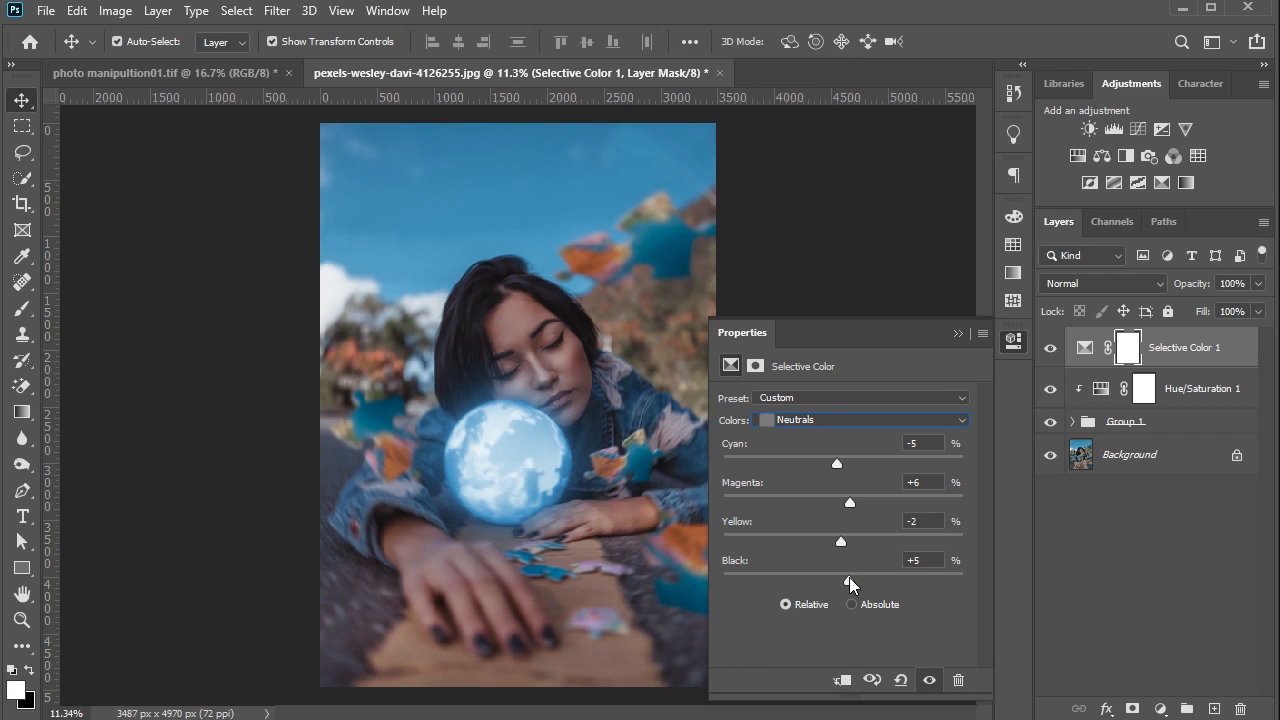
- Adjust the Selective Color Reds by lowering cyan and raising magenta slightly
click(840, 420)
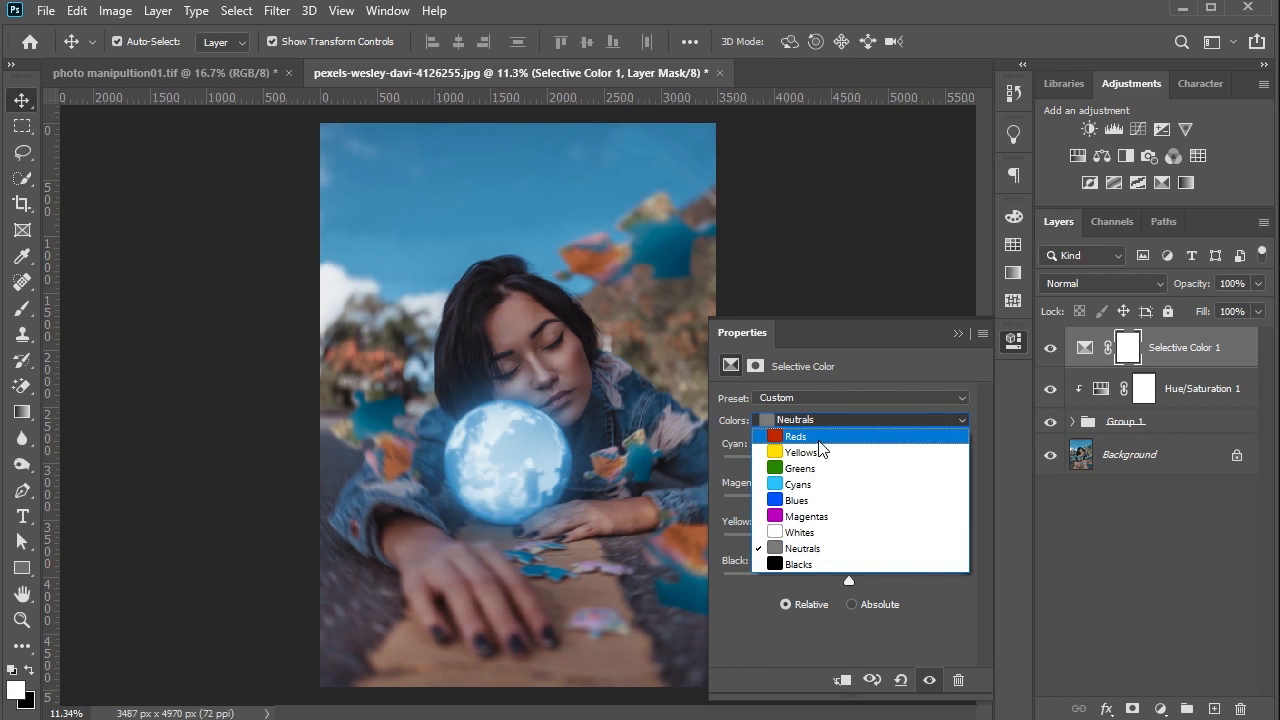
click(810, 437)
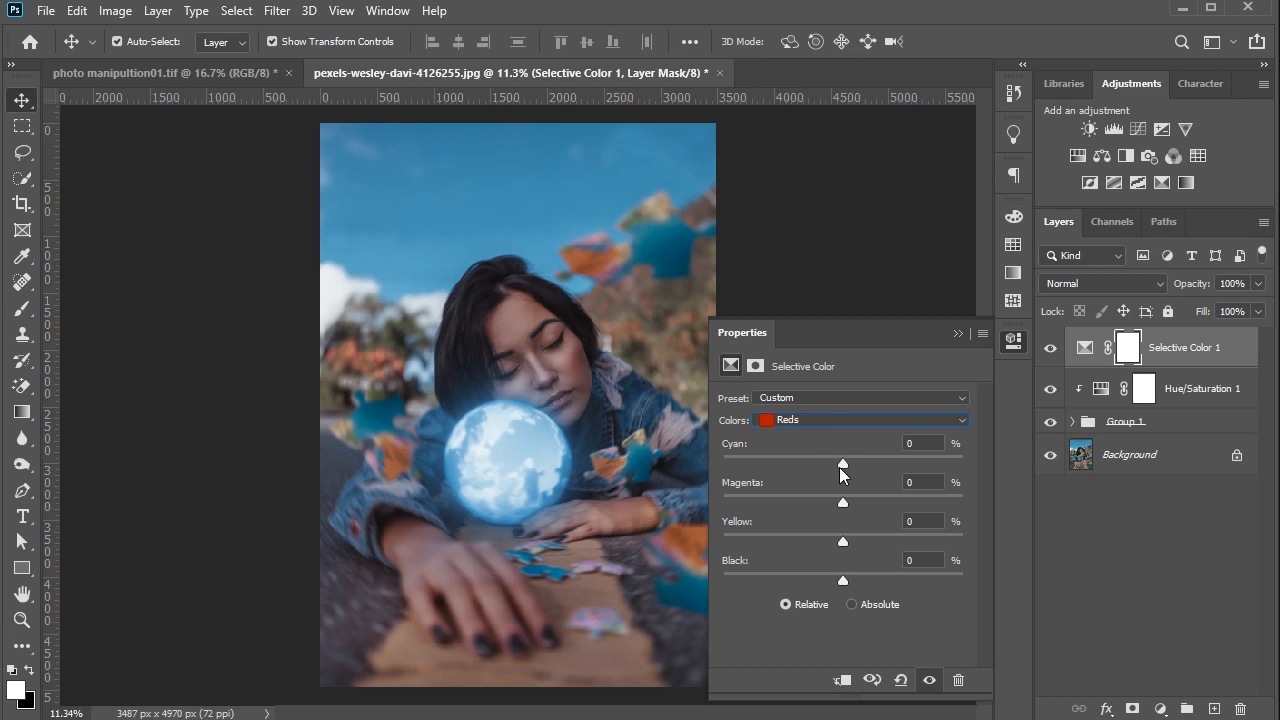
drag(840, 465, 830, 466)
drag(853, 504, 855, 505)
click(957, 333)
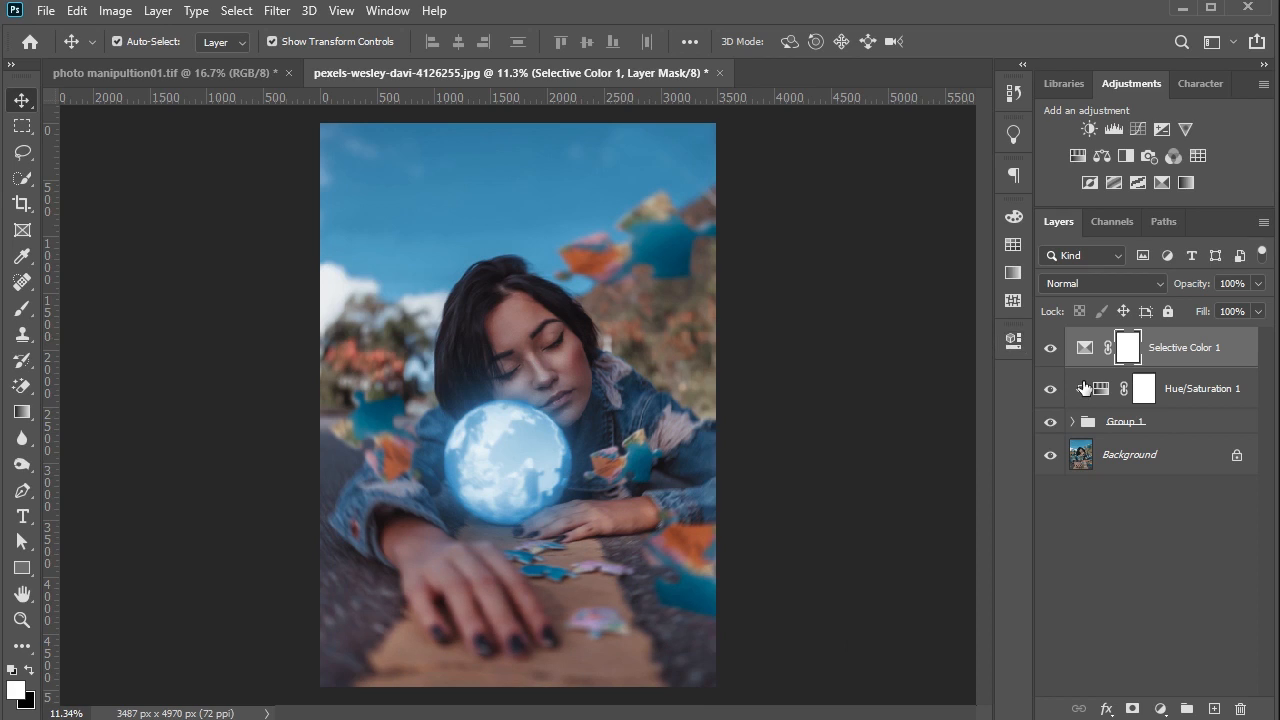
- Add a colorizing Hue/Saturation adjustment directly above the Background with hue 200 and saturation about 56
click(1154, 458)
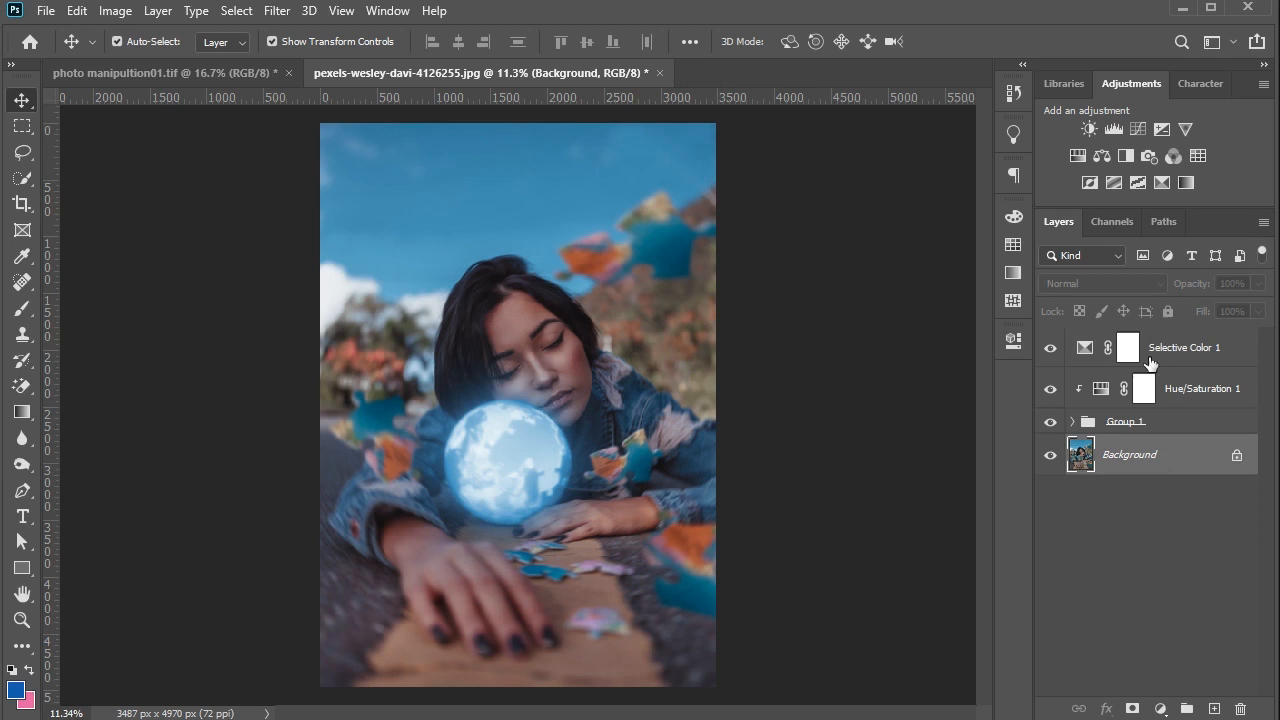
click(1083, 158)
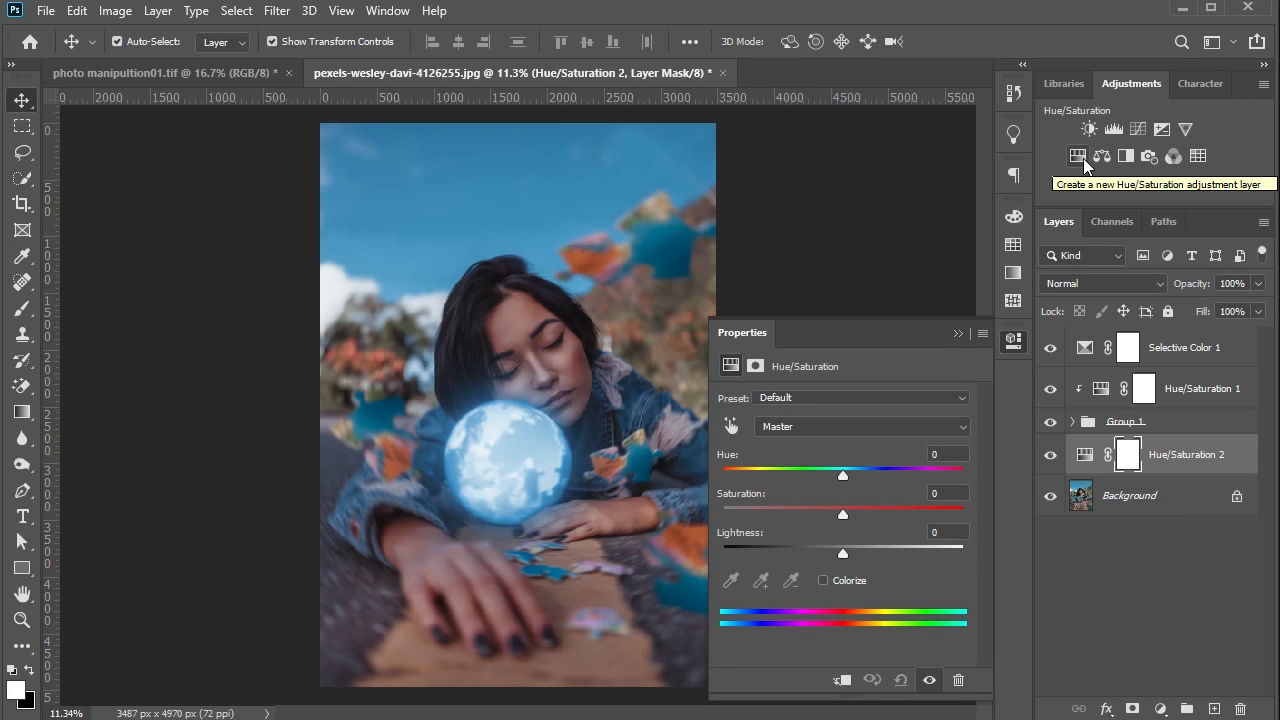
click(828, 580)
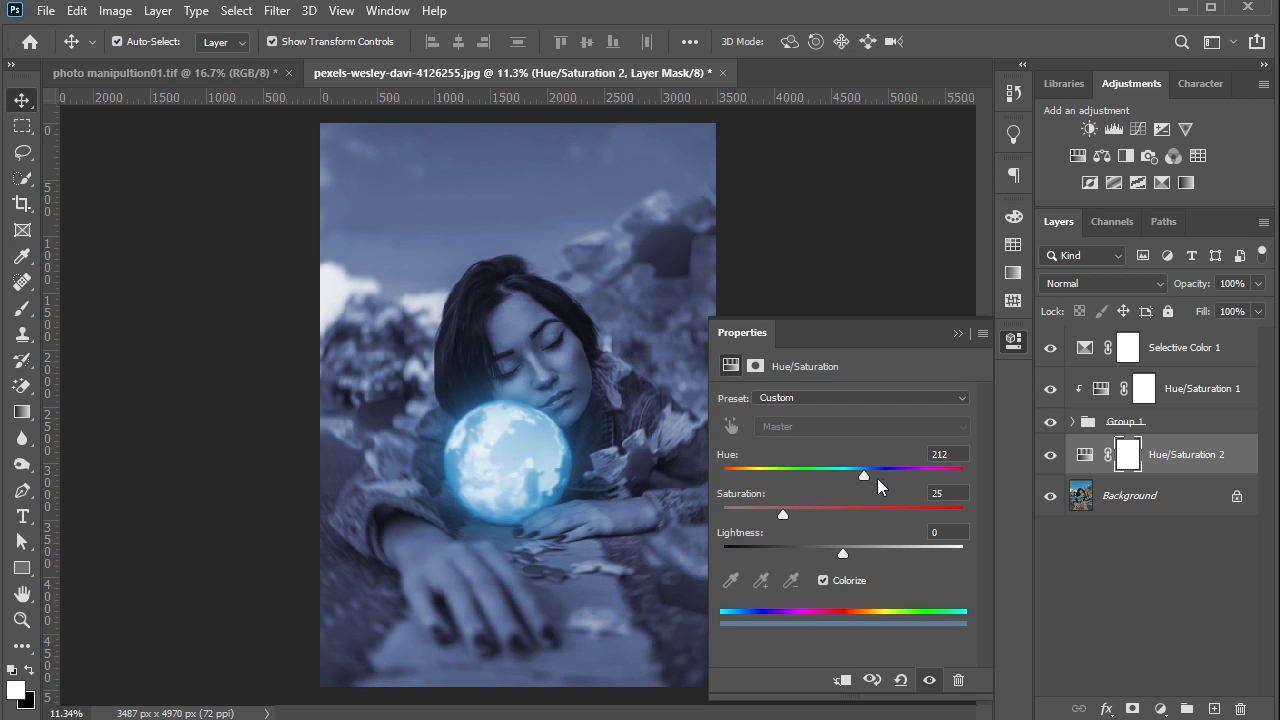
drag(864, 474, 857, 475)
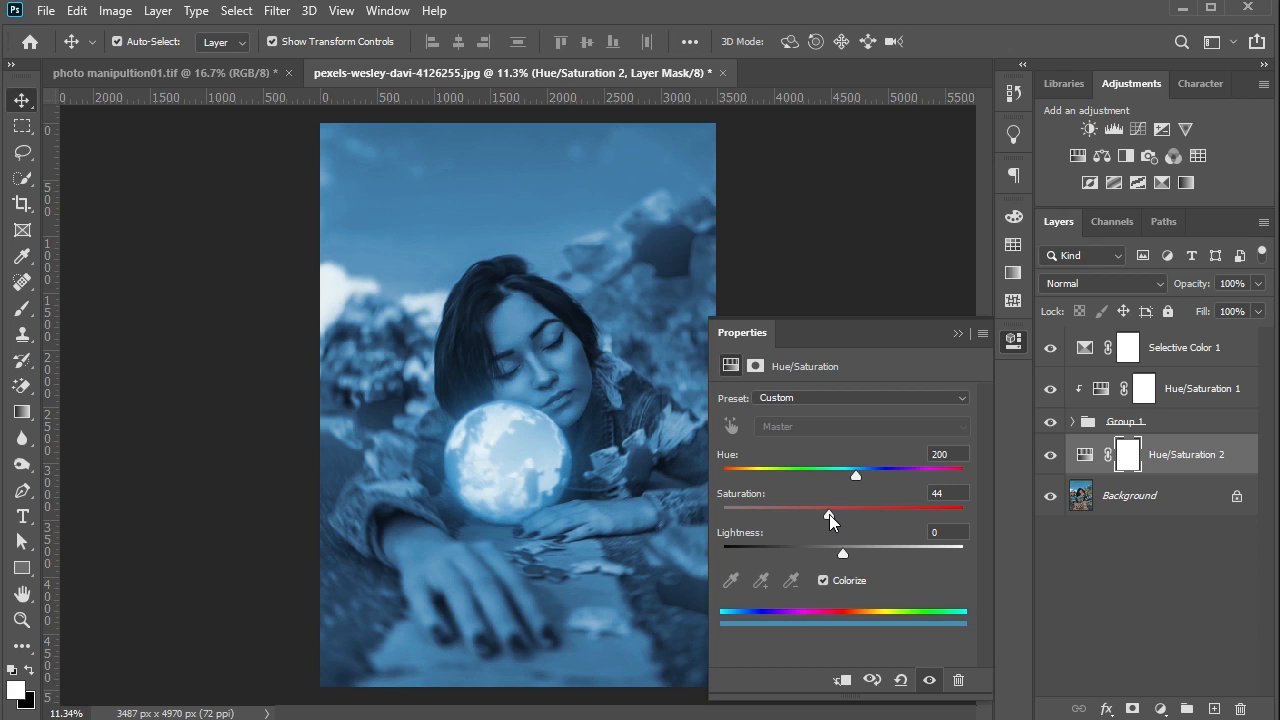
drag(830, 514, 849, 514)
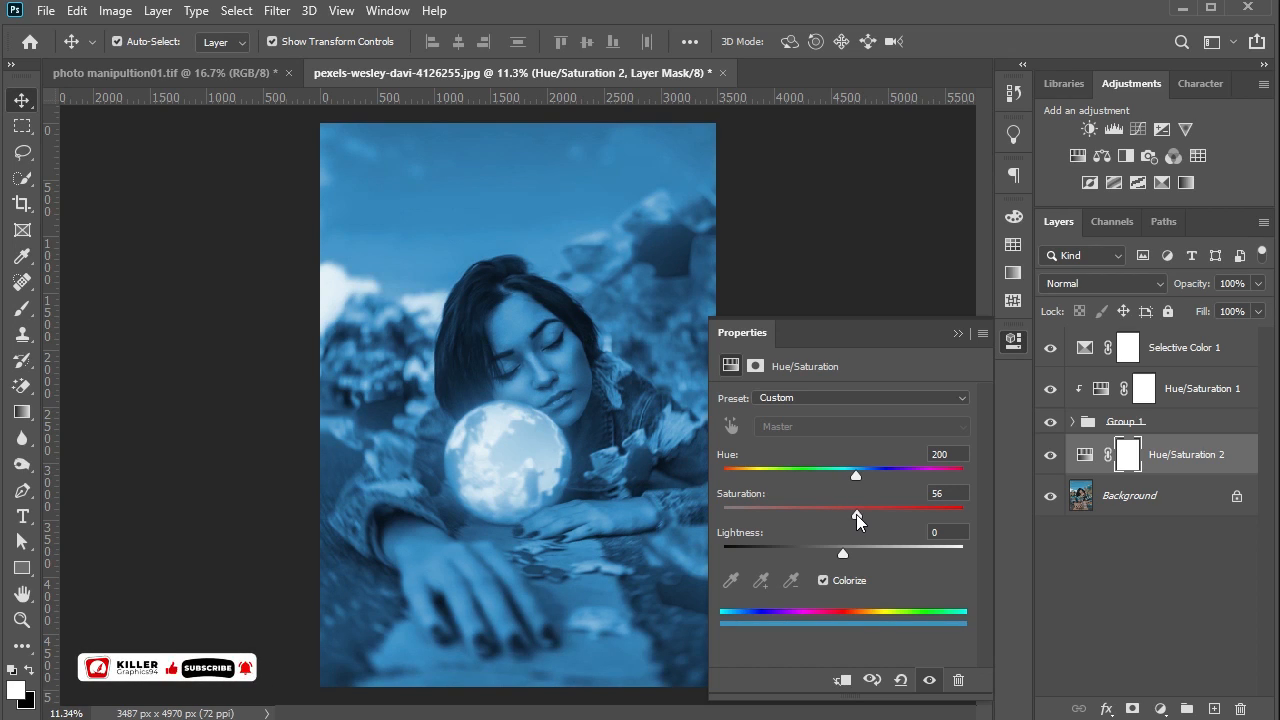
drag(857, 514, 856, 515)
click(957, 334)
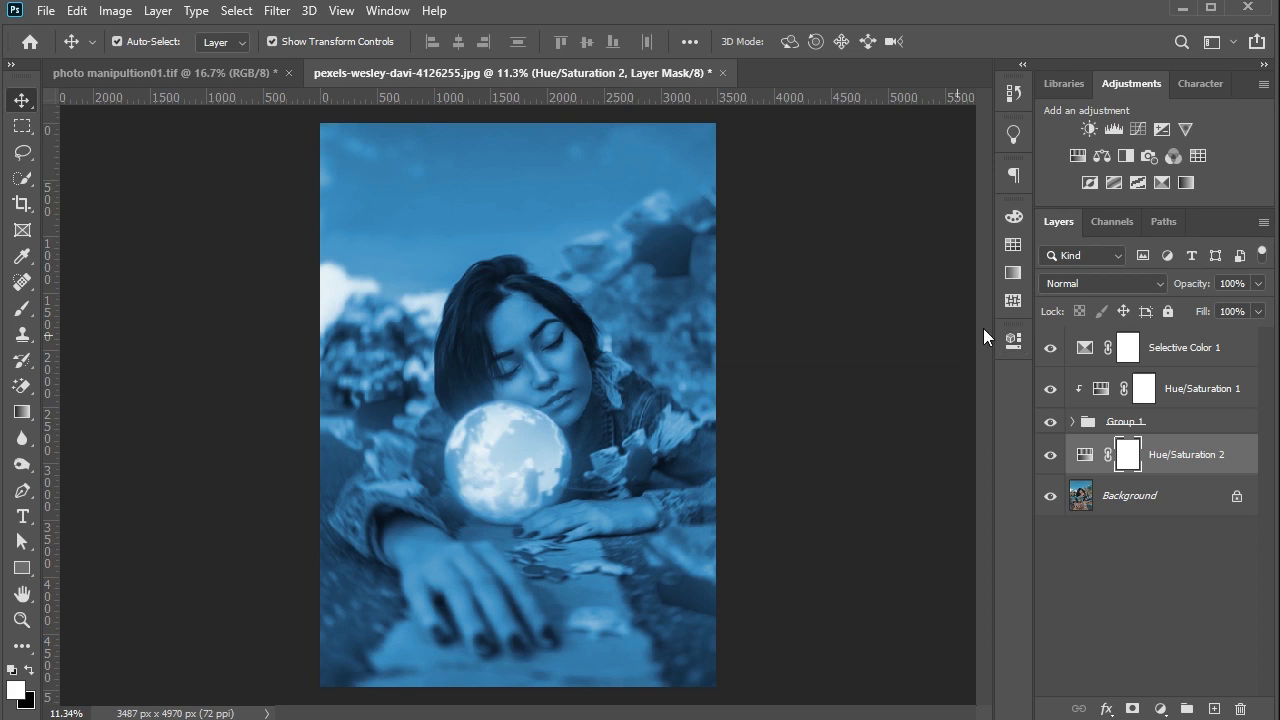
- Add an Exposure adjustment below the globe group with exposure -1.50 and reduced gamma correction to darken the scene to night
click(1169, 130)
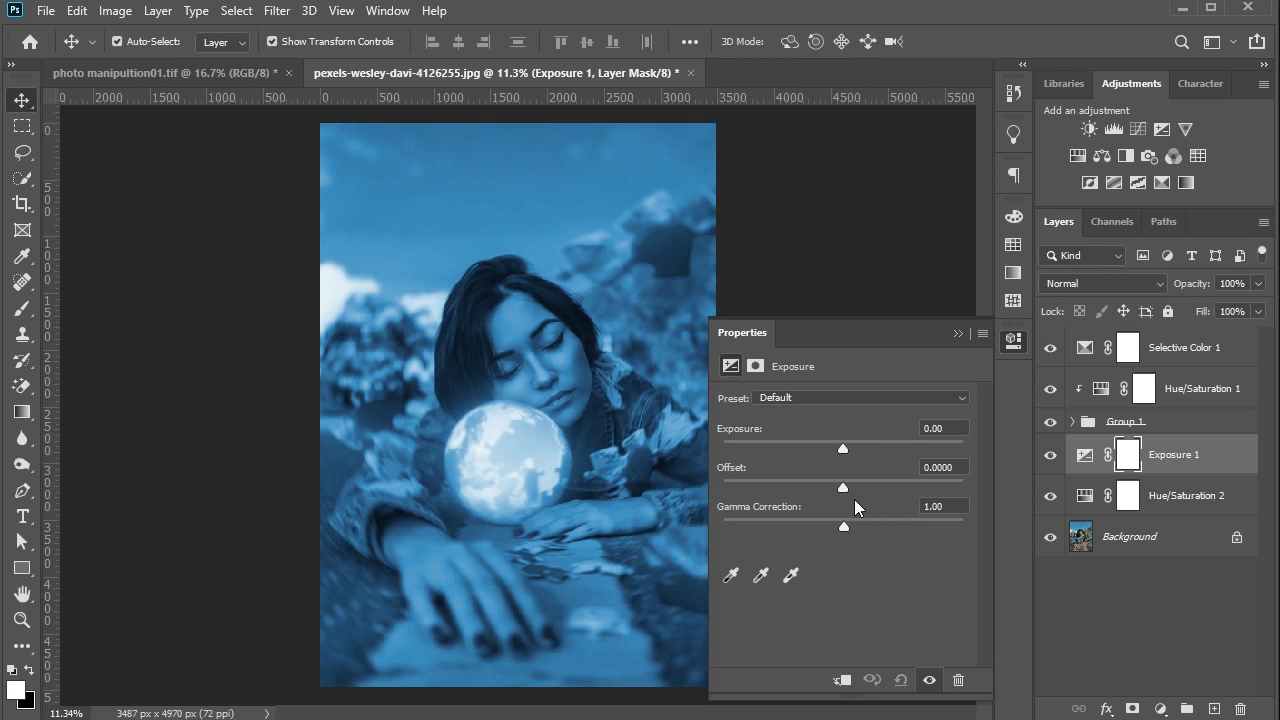
mouse_move(843, 449)
mouse_down()
mouse_move(847, 459)
mouse_move(829, 458)
mouse_up()
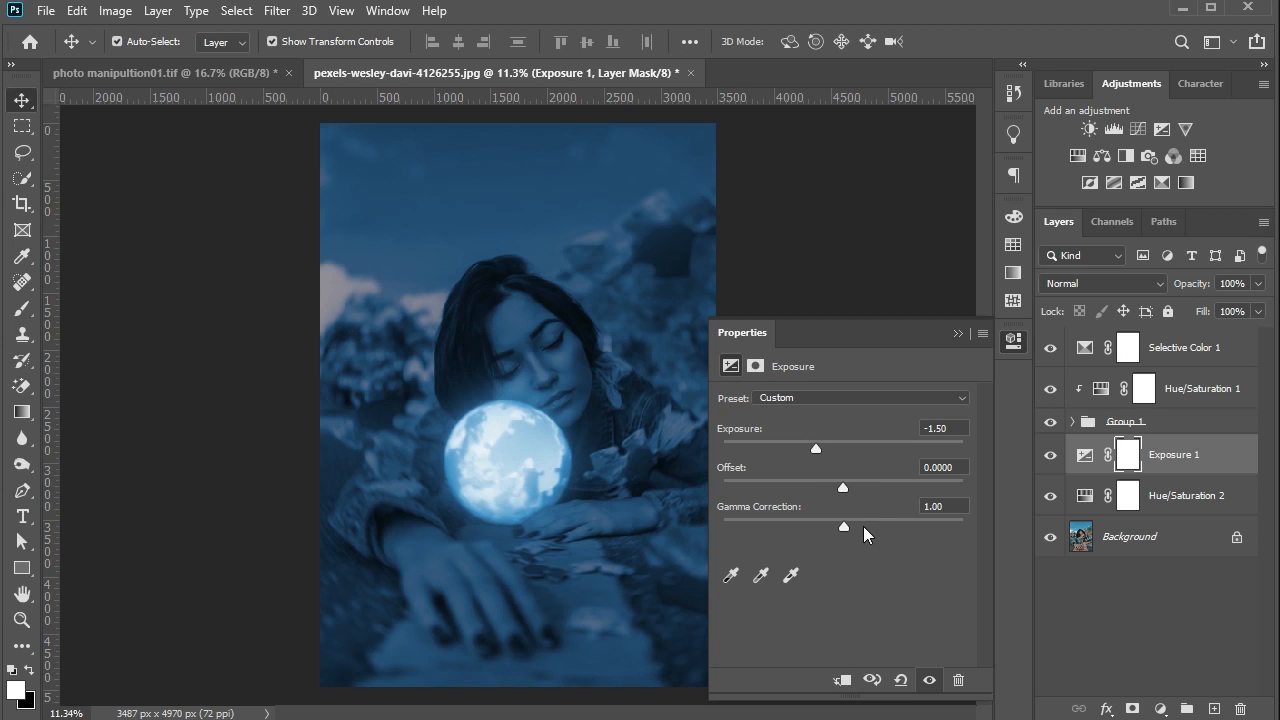
drag(853, 526, 876, 530)
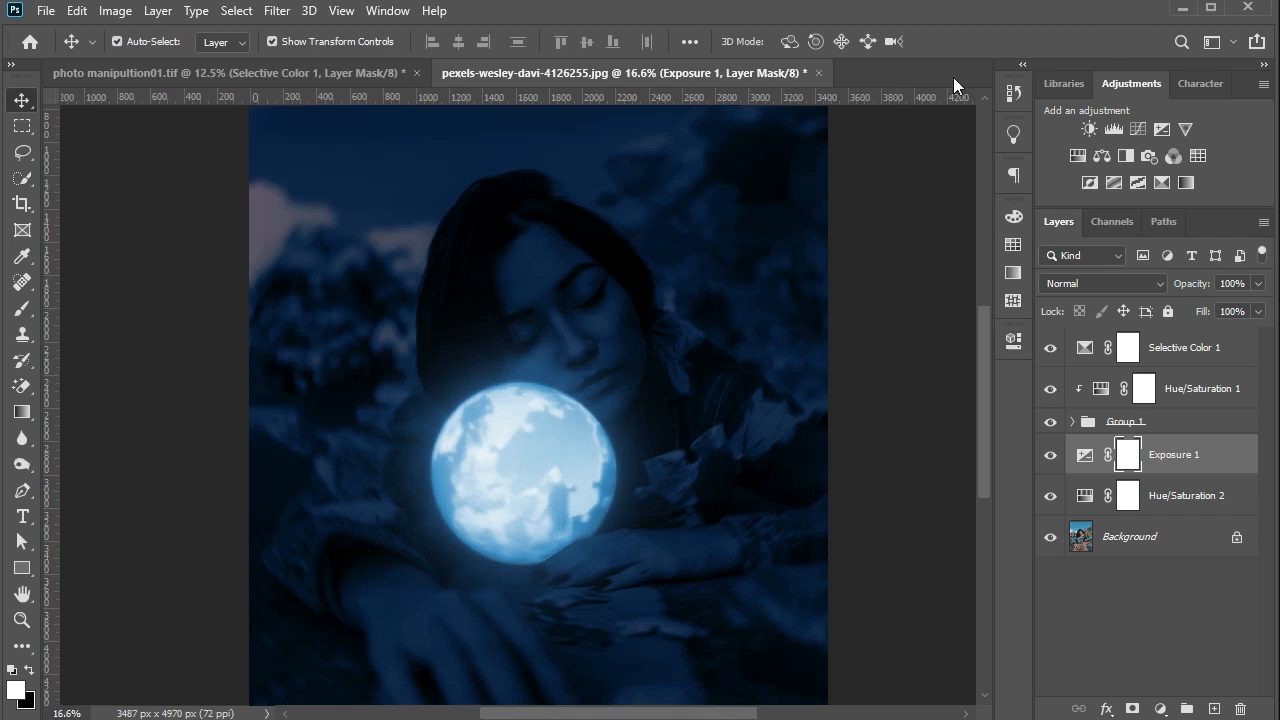
- Paint black with a soft 500-pixel brush on the Exposure mask along the globe's upper edge to light the chin
click(27, 310)
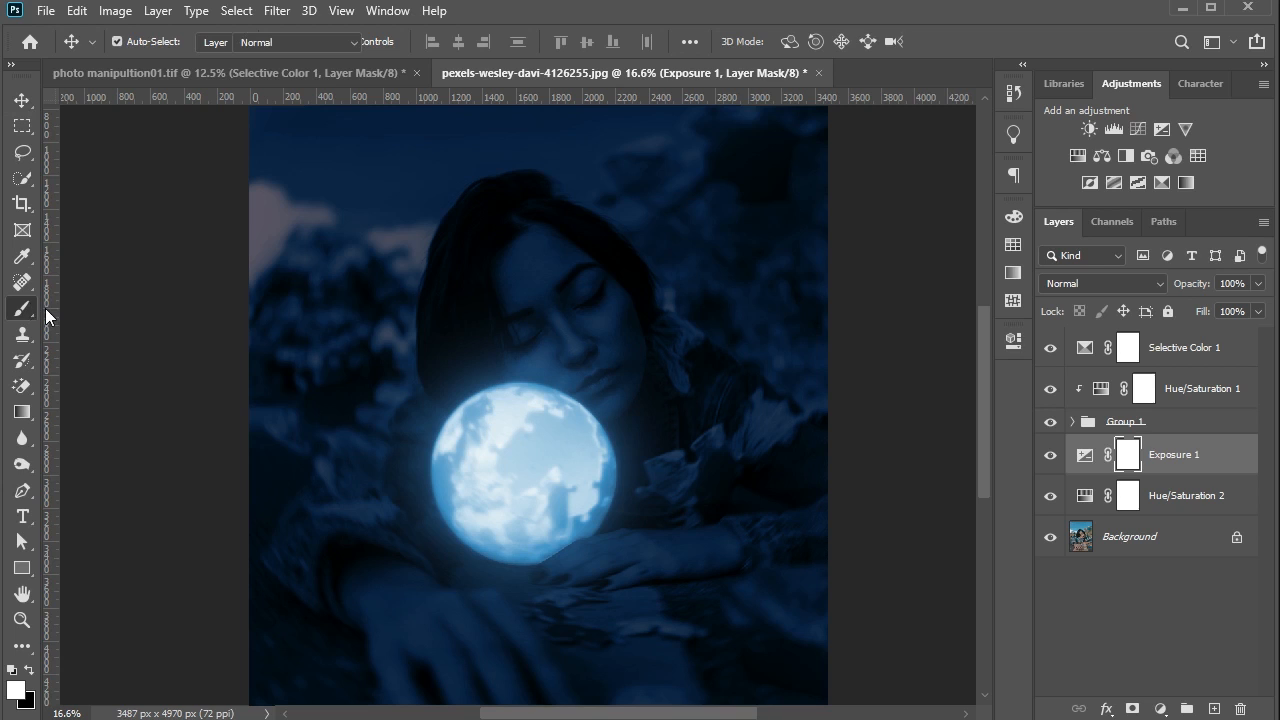
click(30, 670)
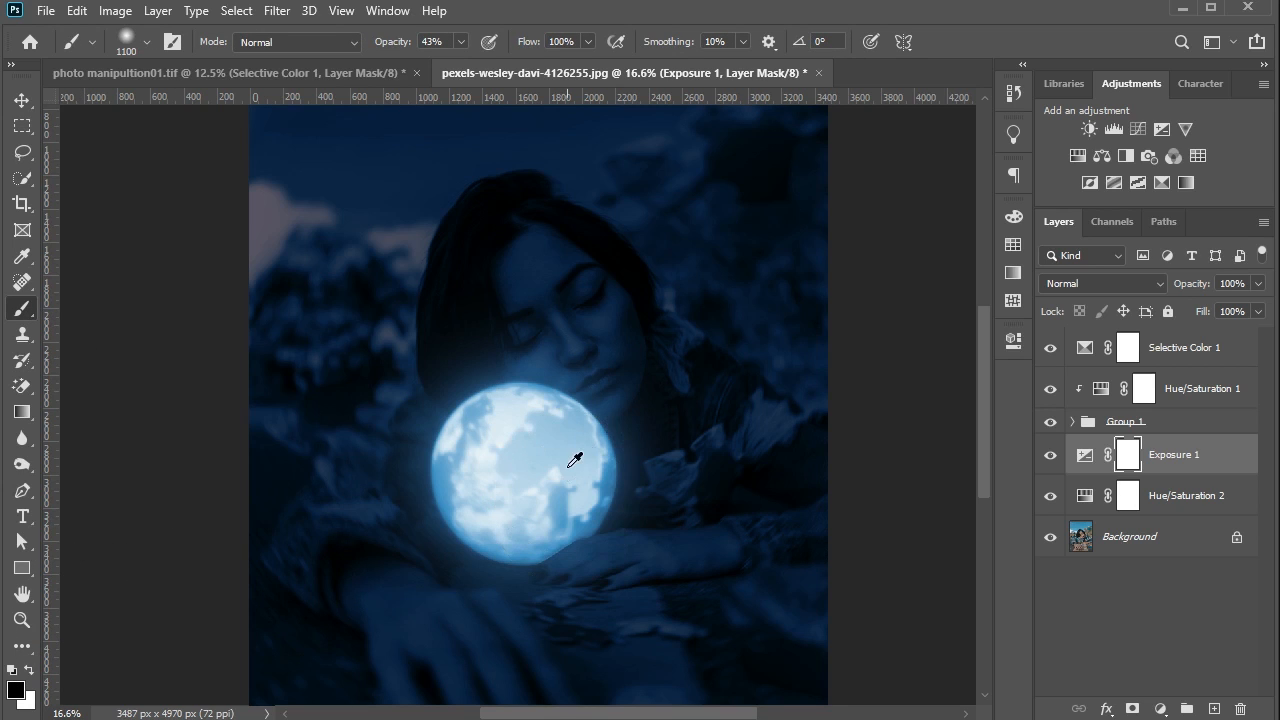
scroll(571, 440, up, 2)
scroll(623, 437, up, 2)
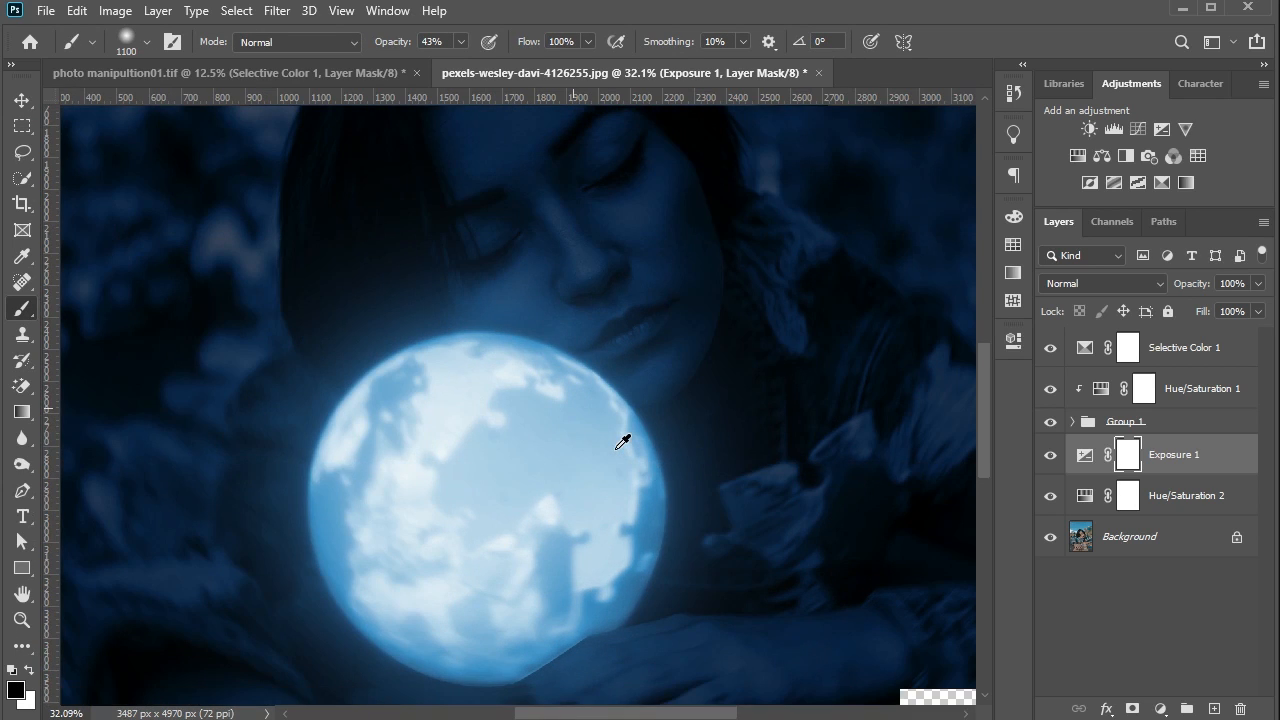
key(bracketleft)
key(bracketleft)
key(bracketleft)
key(bracketleft)
key(bracketleft)
key(bracketleft)
key(bracketleft)
key(bracketleft)
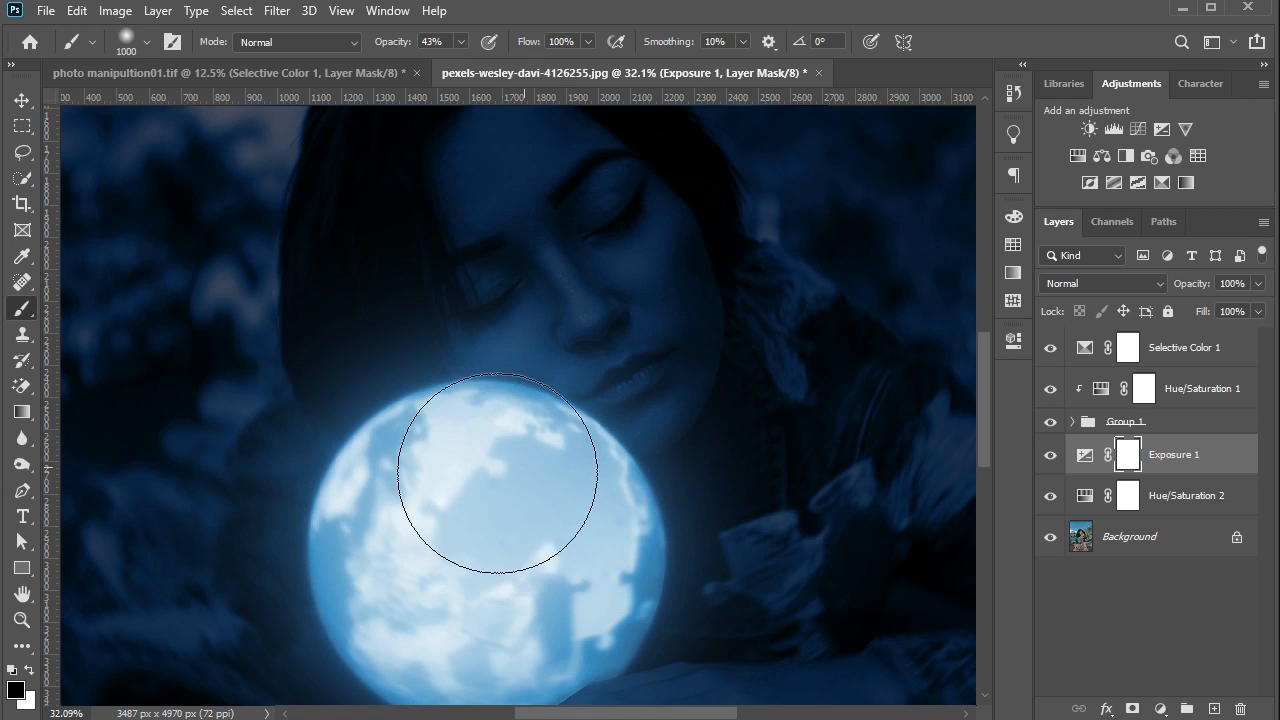
key(bracketright)
key(bracketright)
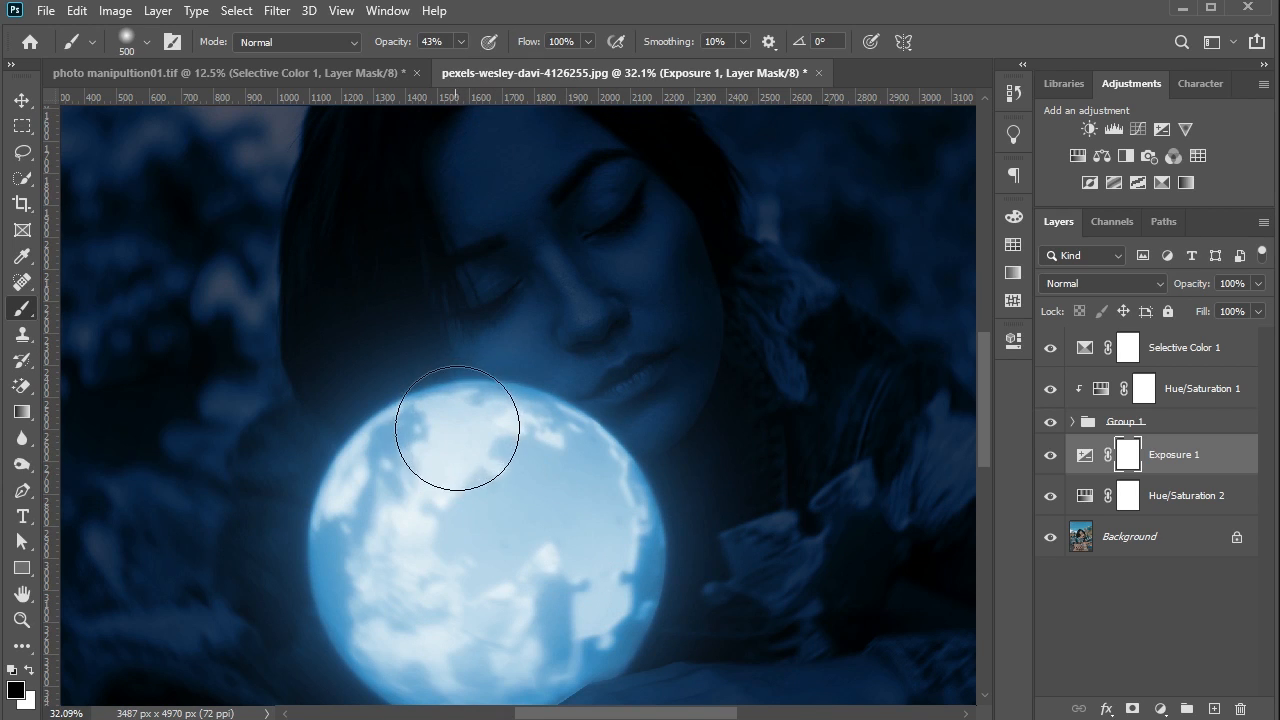
mouse_move(490, 392)
mouse_down()
mouse_move(580, 438)
mouse_move(600, 468)
mouse_up()
- Paint broader light around the globe's left and upper sides on the Exposure mask with an 1100-pixel black brush
key(bracketright)
key(bracketright)
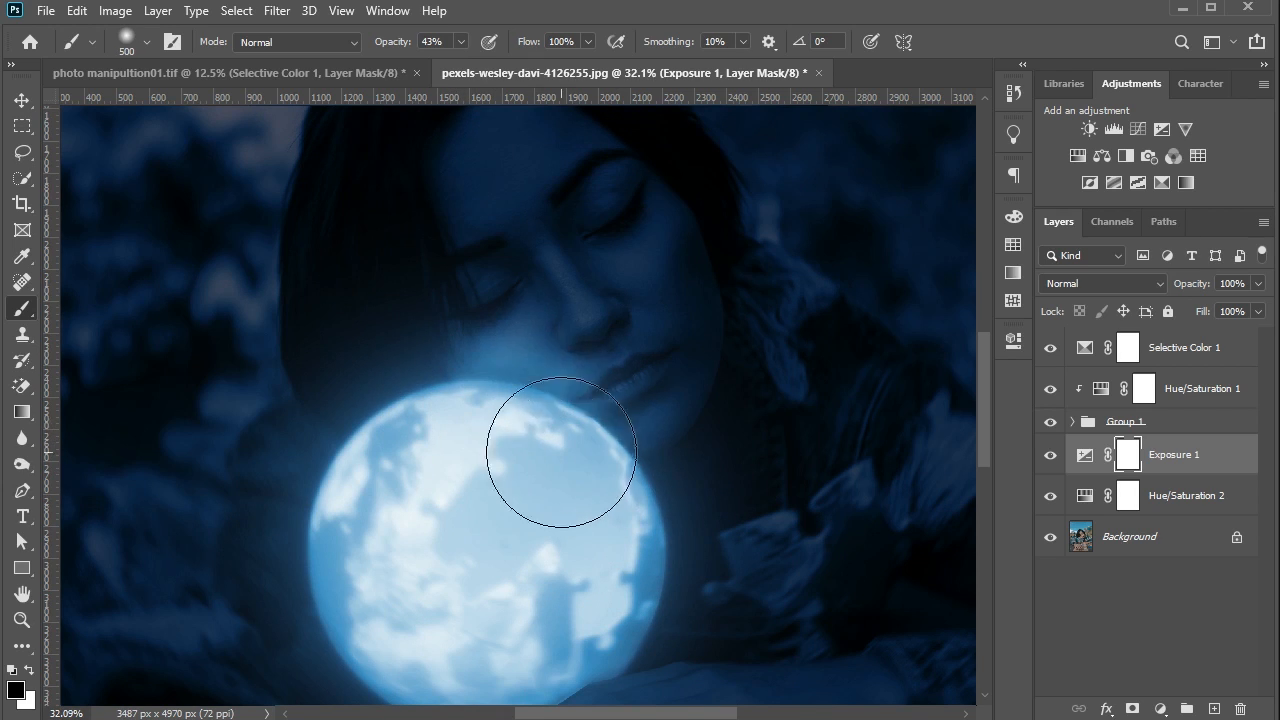
key(bracketright)
key(bracketright)
key(bracketright)
key(bracketright)
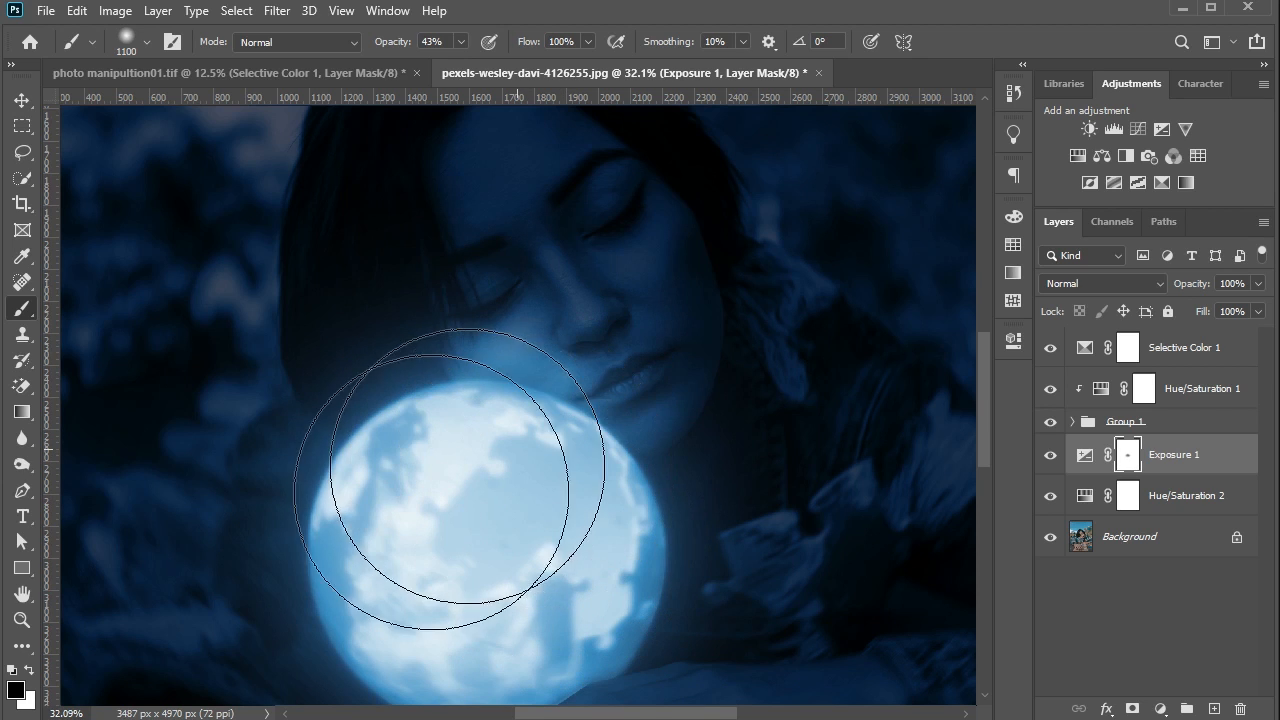
mouse_move(366, 573)
mouse_down()
mouse_move(454, 487)
mouse_move(461, 460)
mouse_up()
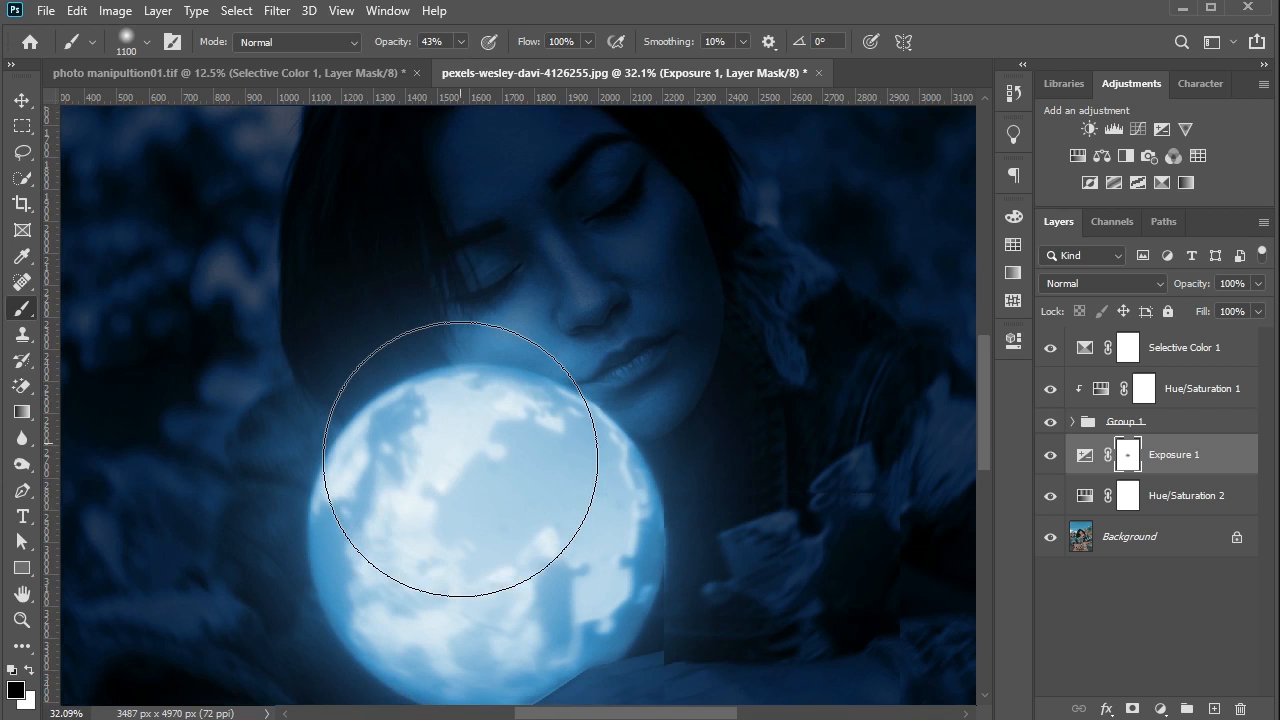
- Paint the Exposure mask with a 150-pixel black brush along the globe's lower right edge where it meets the hand
scroll(440, 460, down, 2)
scroll(396, 470, down, 1)
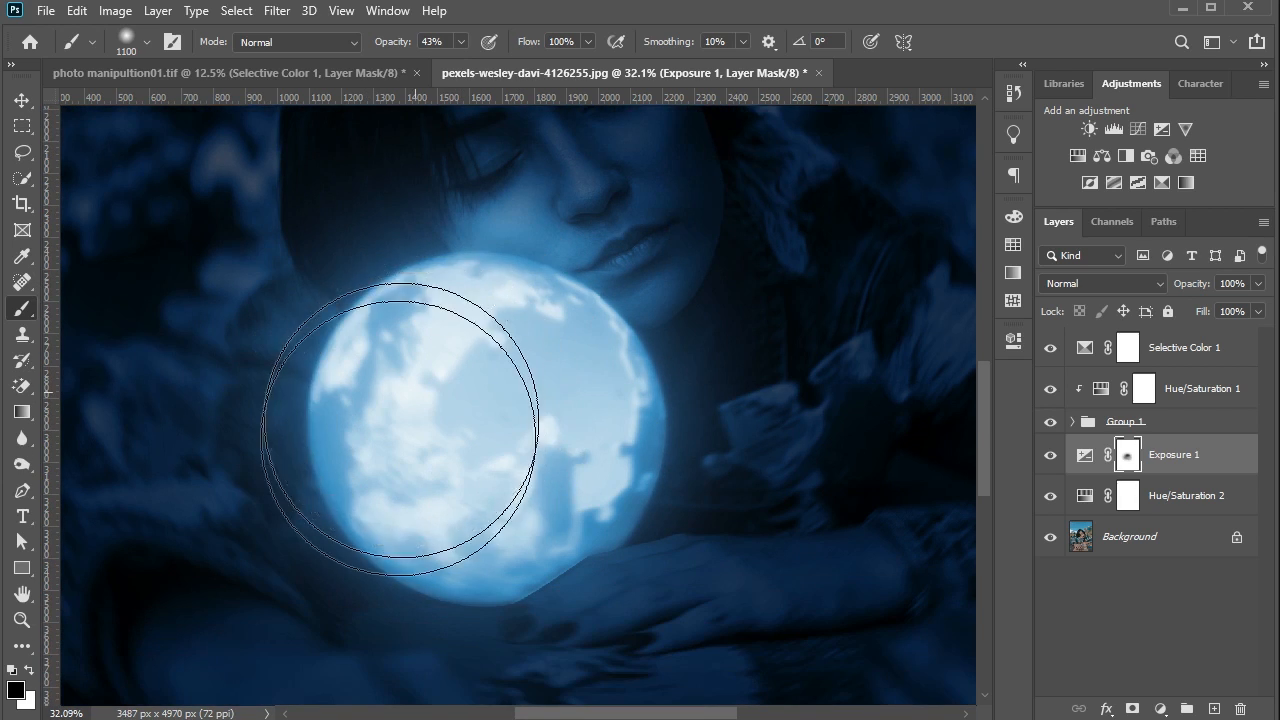
key(bracketleft)
key(bracketleft)
key(bracketleft)
key(bracketleft)
key(bracketleft)
key(bracketleft)
key(bracketleft)
key(bracketleft)
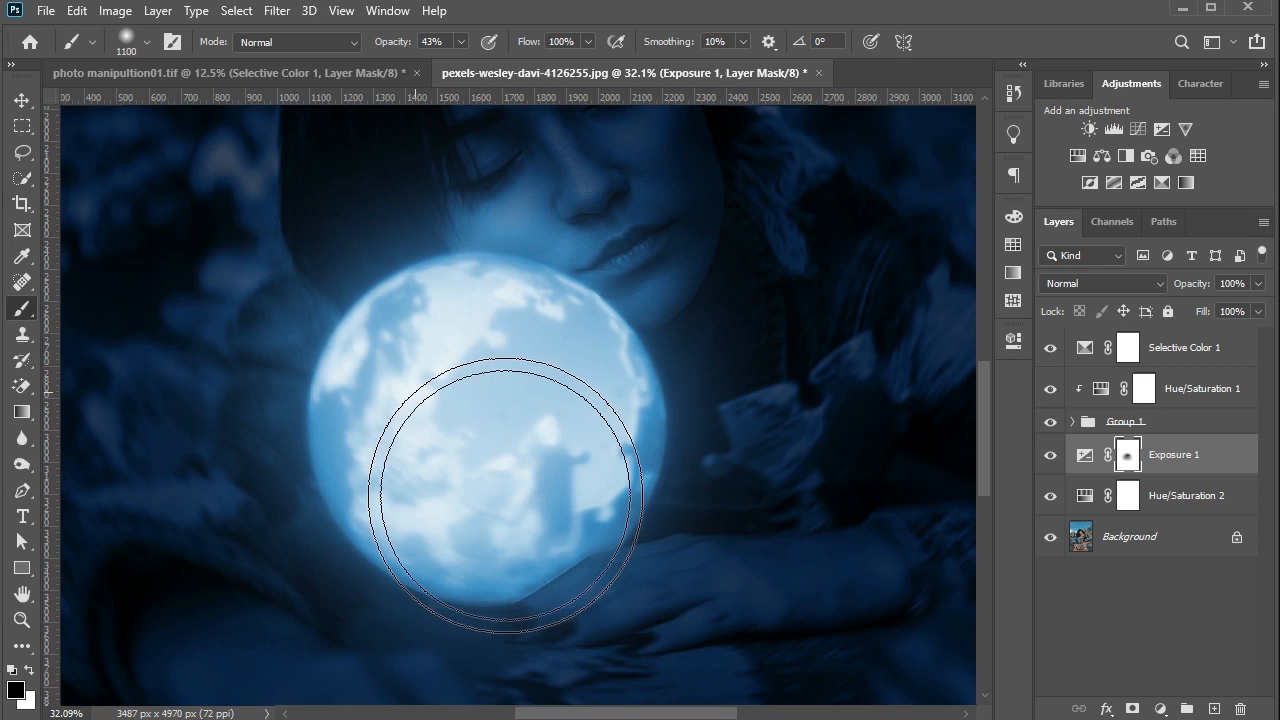
key(bracketleft)
key(bracketleft)
key(bracketleft)
key(bracketleft)
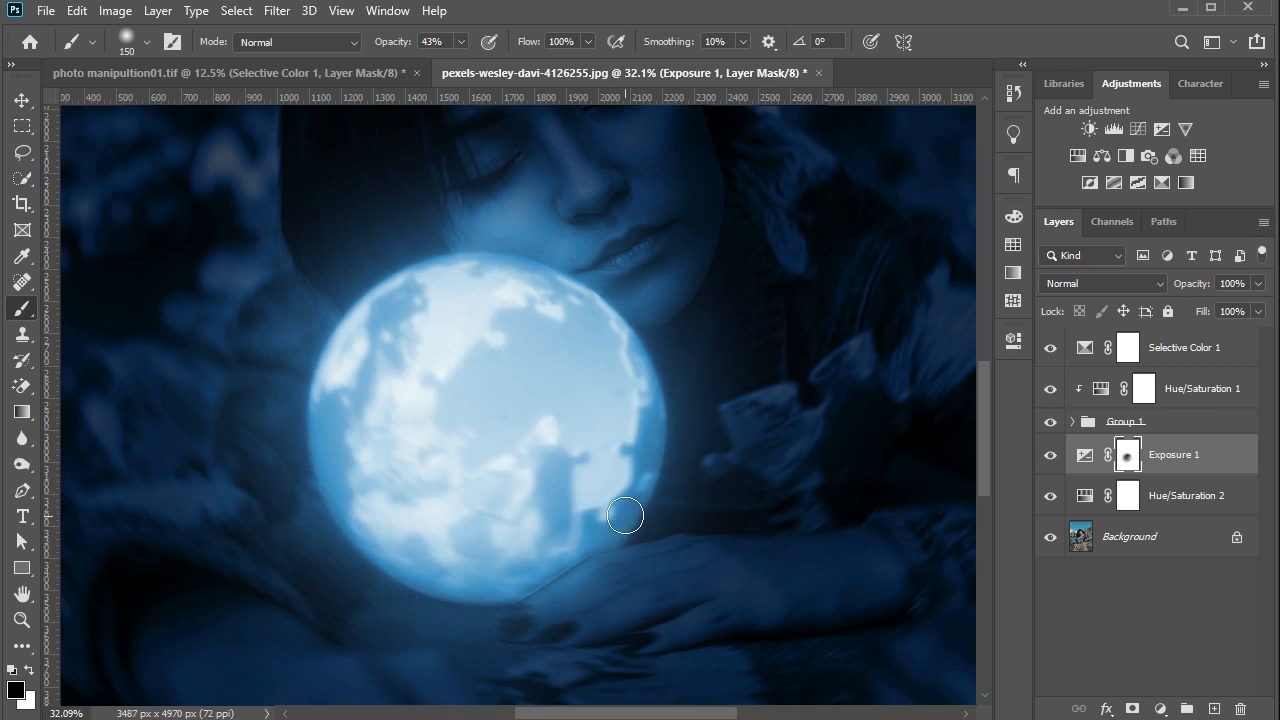
mouse_move(628, 514)
mouse_down()
mouse_move(549, 561)
mouse_move(510, 597)
mouse_up()
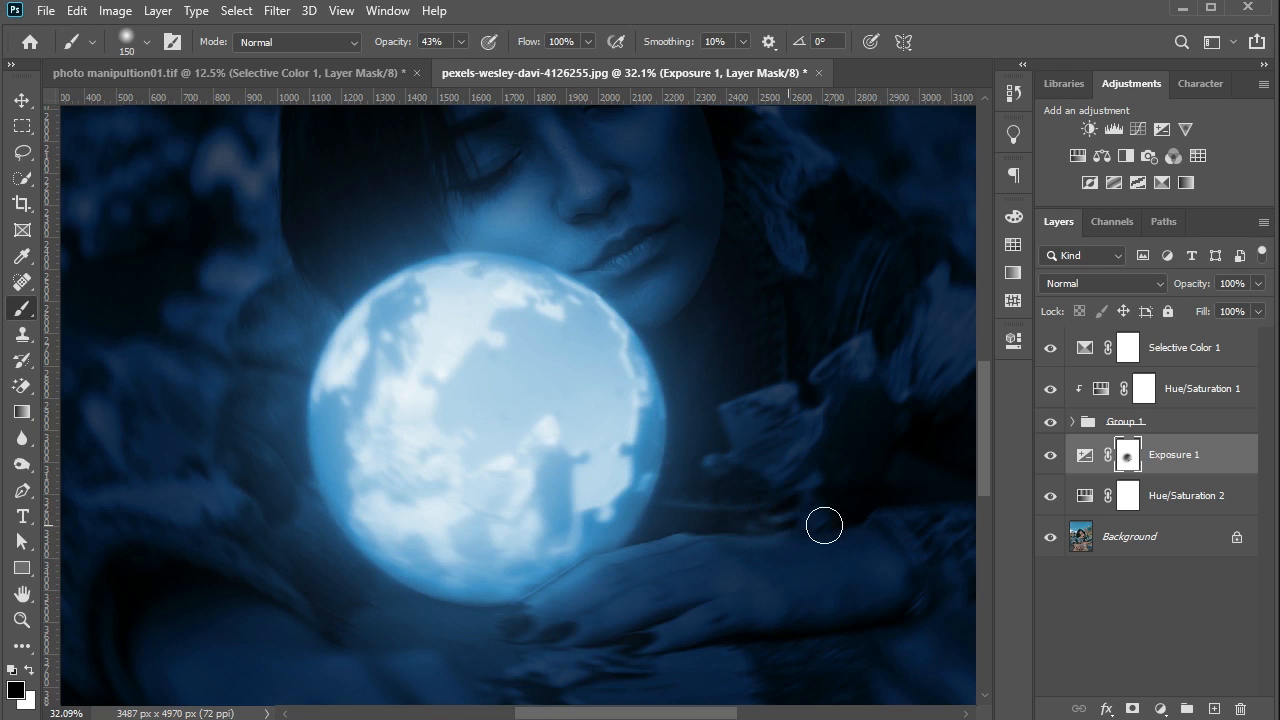
- Paint the Exposure mask with a 1000-pixel black brush to the right of the globe, lighting the chin and jacket
key(bracketright)
key(bracketright)
key(bracketright)
key(bracketright)
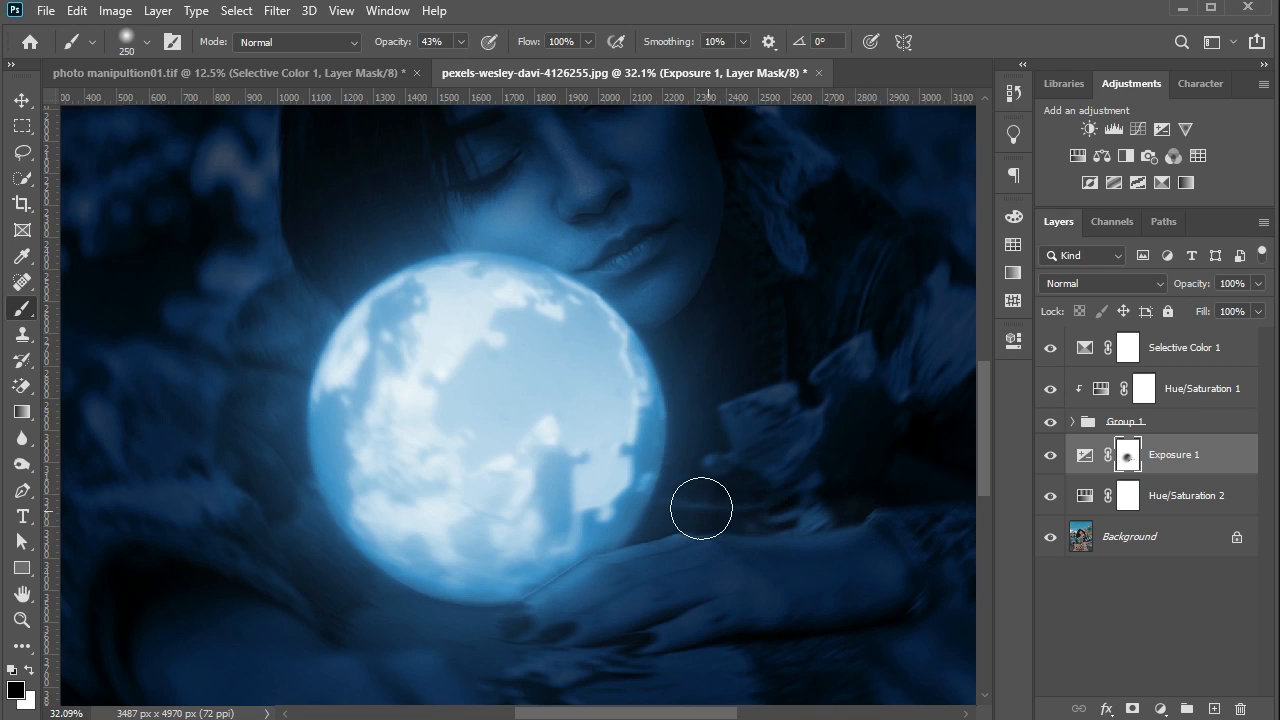
key(bracketright)
key(bracketright)
key(bracketright)
key(bracketright)
key(bracketright)
key(bracketright)
key(bracketright)
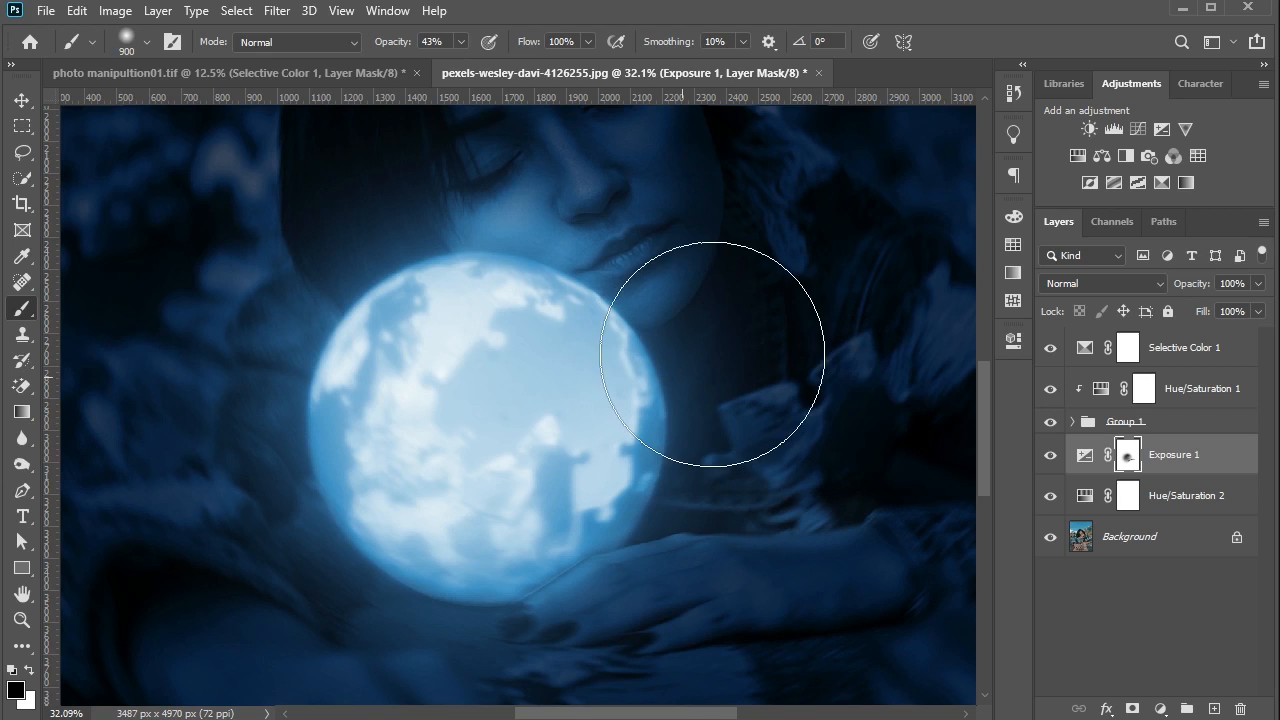
scroll(703, 331, down, 4)
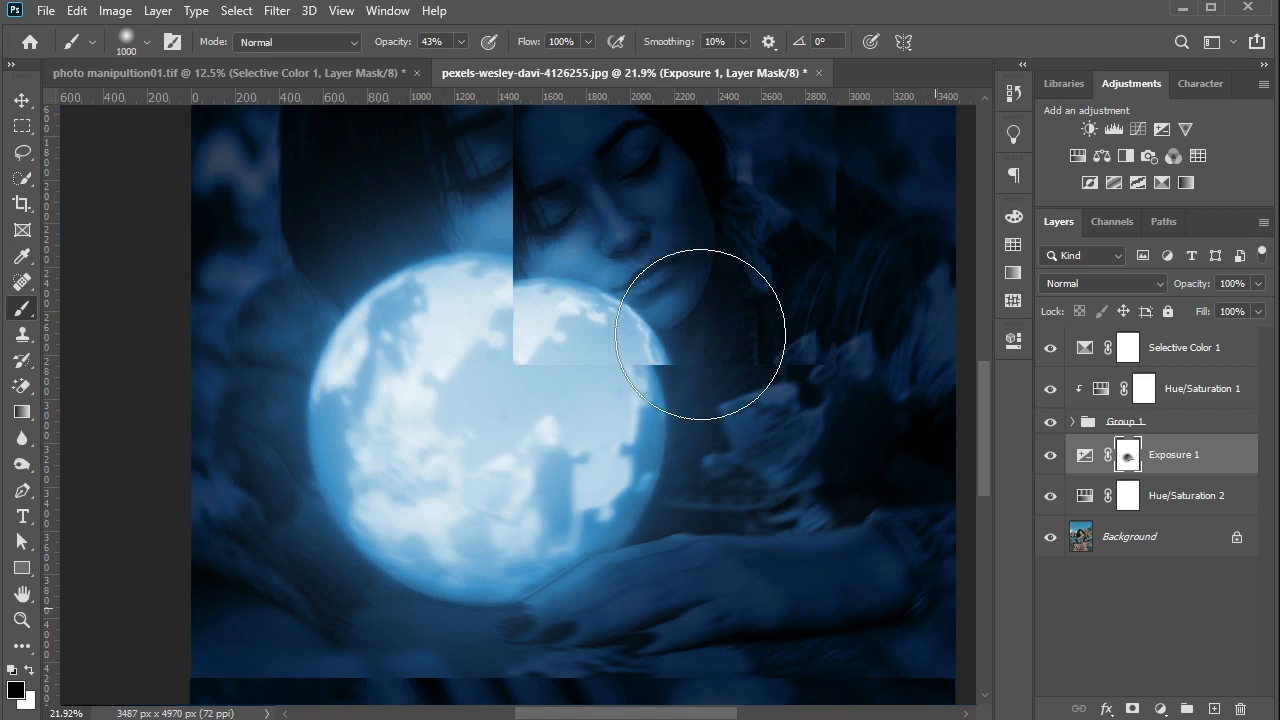
click(682, 320)
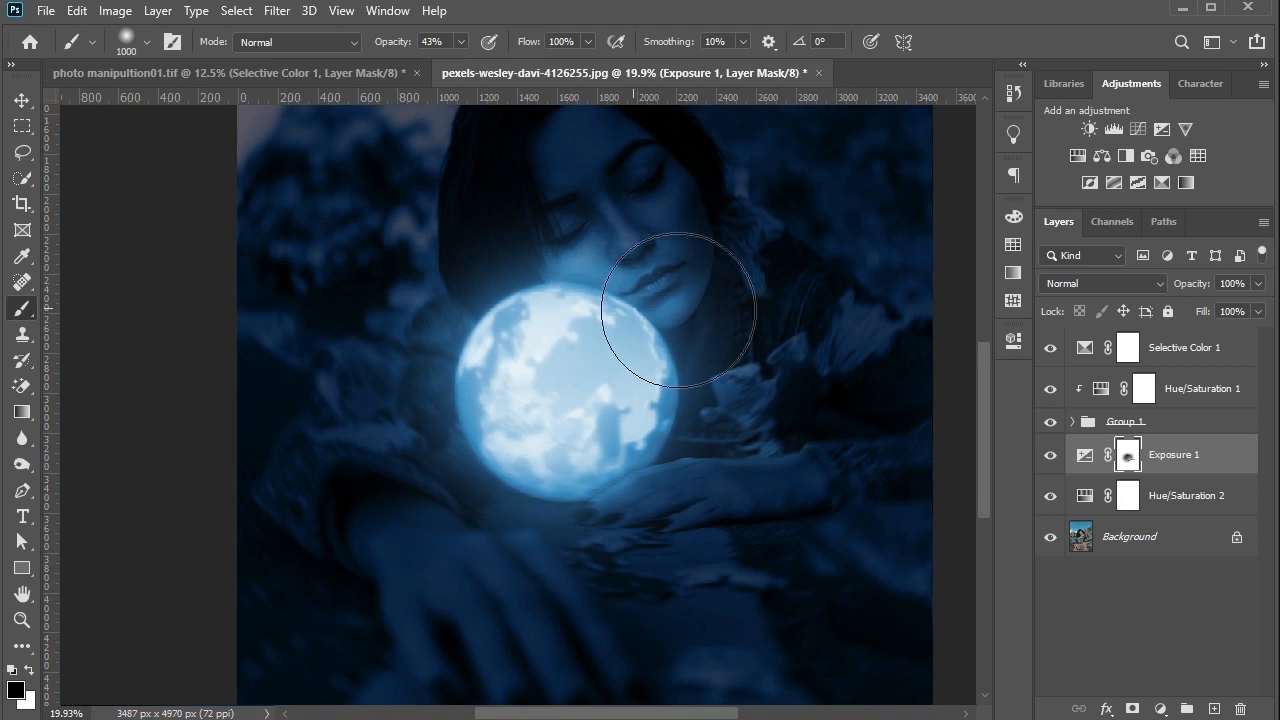
click(757, 348)
mouse_move(779, 347)
mouse_down()
mouse_move(777, 391)
mouse_move(797, 400)
mouse_up()
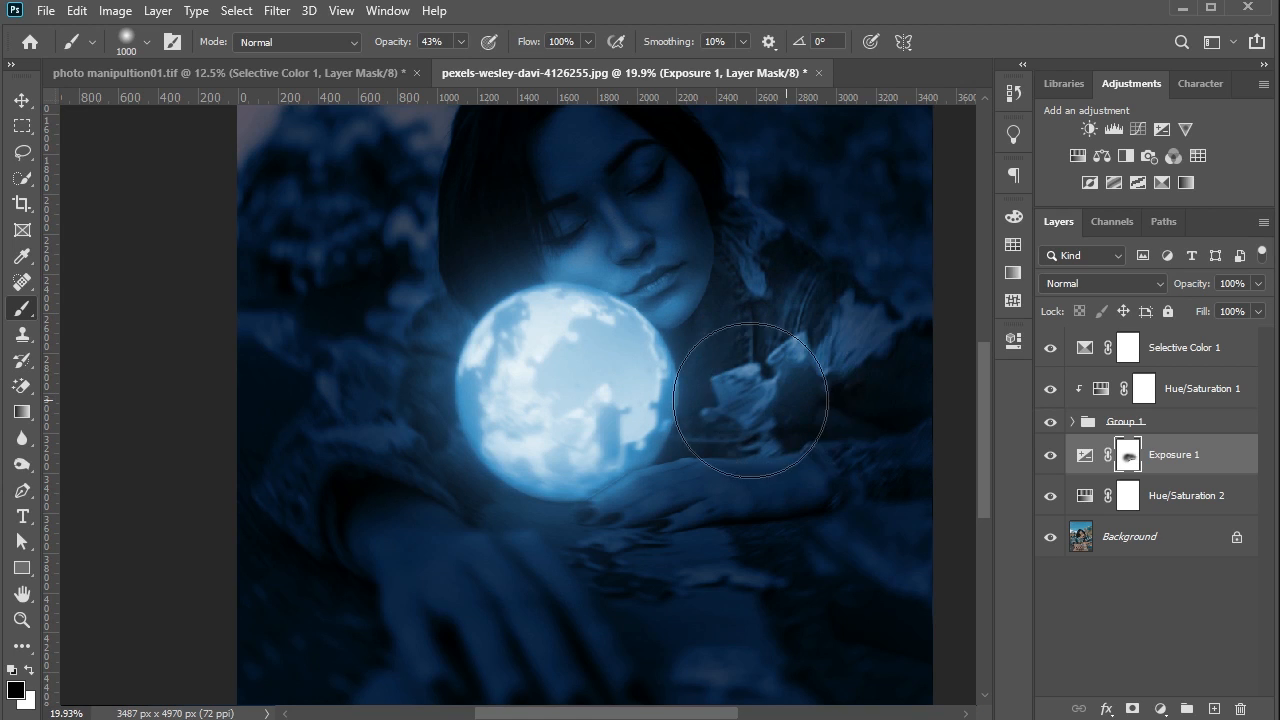
- Paint more black on the Exposure mask with the 1000-pixel brush over the sleeve and hand left of the globe and the face
mouse_move(519, 473)
mouse_down()
mouse_move(438, 450)
mouse_move(430, 461)
mouse_move(400, 452)
mouse_move(402, 398)
mouse_move(425, 355)
mouse_move(525, 284)
mouse_move(527, 255)
mouse_move(558, 219)
mouse_move(549, 199)
mouse_move(589, 335)
mouse_move(603, 269)
mouse_move(607, 364)
mouse_move(562, 283)
mouse_move(570, 203)
mouse_move(587, 425)
mouse_move(630, 405)
mouse_move(654, 457)
mouse_move(732, 432)
mouse_move(525, 474)
mouse_move(421, 542)
mouse_move(468, 520)
mouse_move(400, 419)
mouse_move(422, 449)
mouse_move(405, 372)
mouse_move(446, 310)
mouse_move(610, 277)
mouse_move(640, 222)
mouse_move(568, 230)
mouse_up()
scroll(568, 230, down, 2)
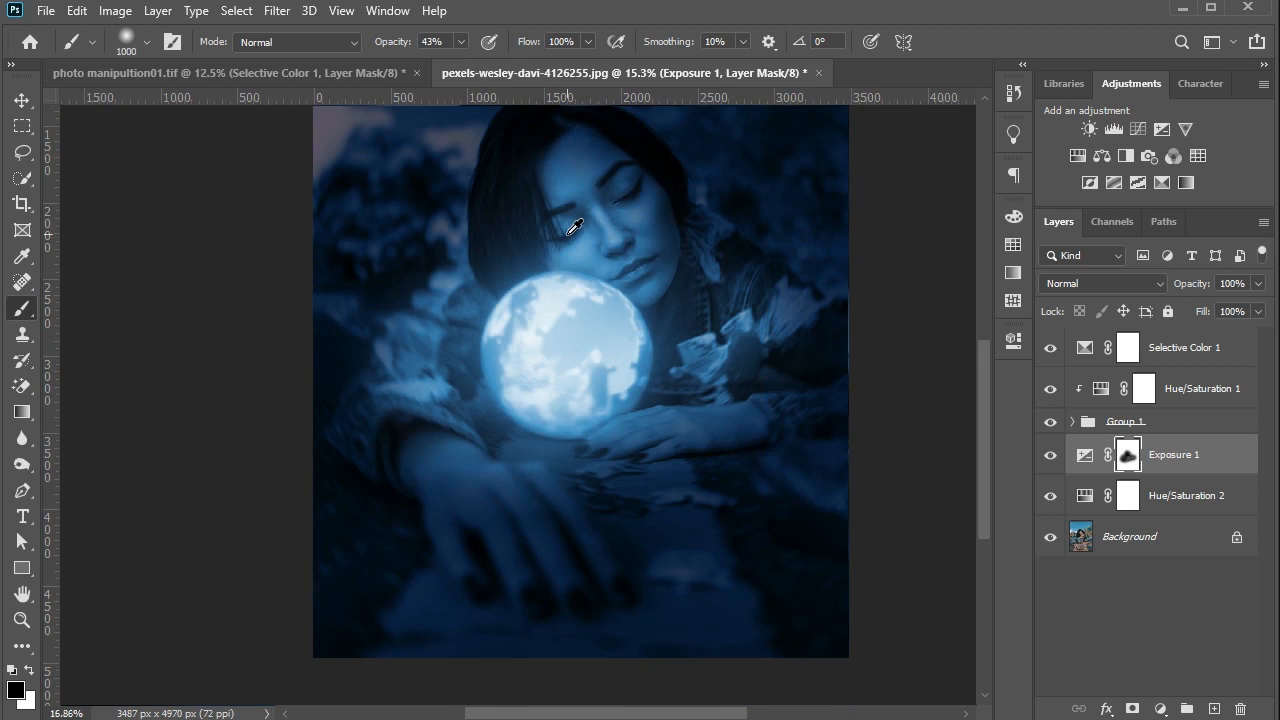
scroll(540, 390, up, 1)
mouse_move(477, 421)
mouse_down()
mouse_move(486, 444)
mouse_move(400, 434)
mouse_move(380, 421)
mouse_move(379, 392)
mouse_move(396, 298)
mouse_move(453, 268)
mouse_move(623, 260)
mouse_move(728, 280)
mouse_move(765, 289)
mouse_move(806, 337)
mouse_move(837, 347)
mouse_move(688, 400)
mouse_move(607, 389)
mouse_move(581, 363)
mouse_move(638, 325)
mouse_move(654, 270)
mouse_move(643, 247)
mouse_move(517, 194)
mouse_move(515, 303)
mouse_move(490, 294)
mouse_move(541, 332)
mouse_move(603, 346)
mouse_up()
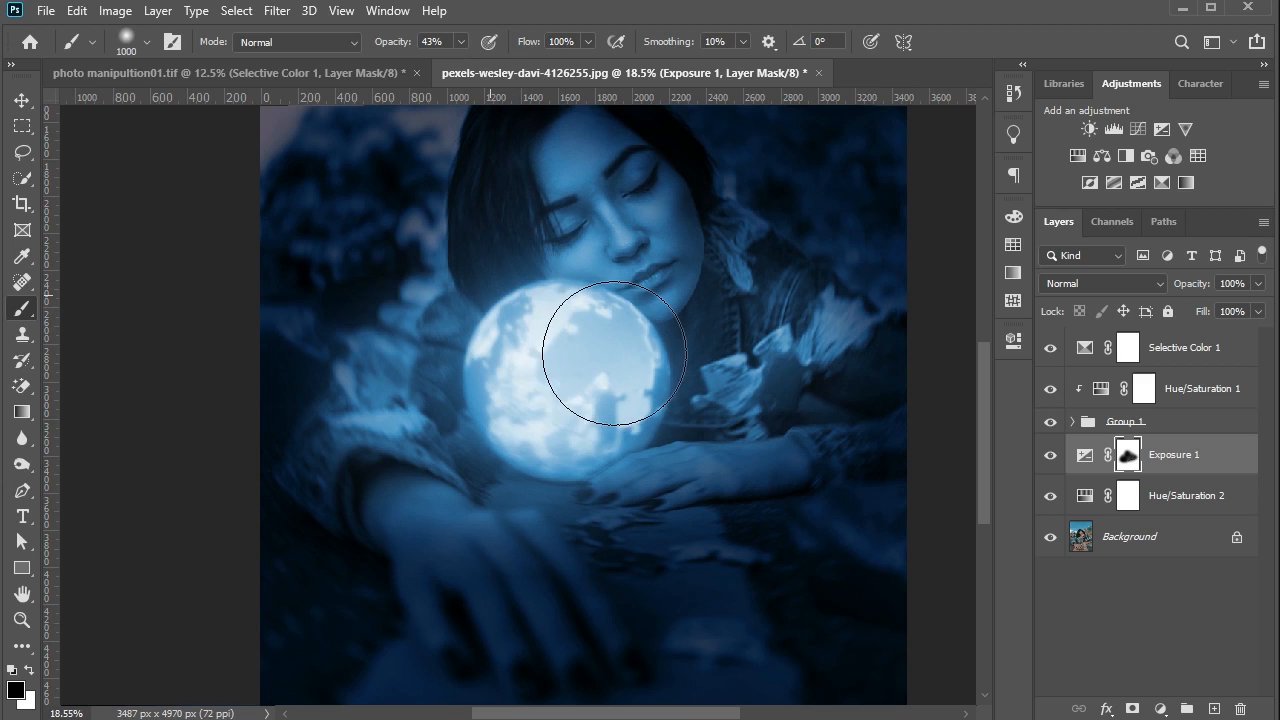
scroll(614, 340, down, 3)
scroll(625, 343, up, 3)
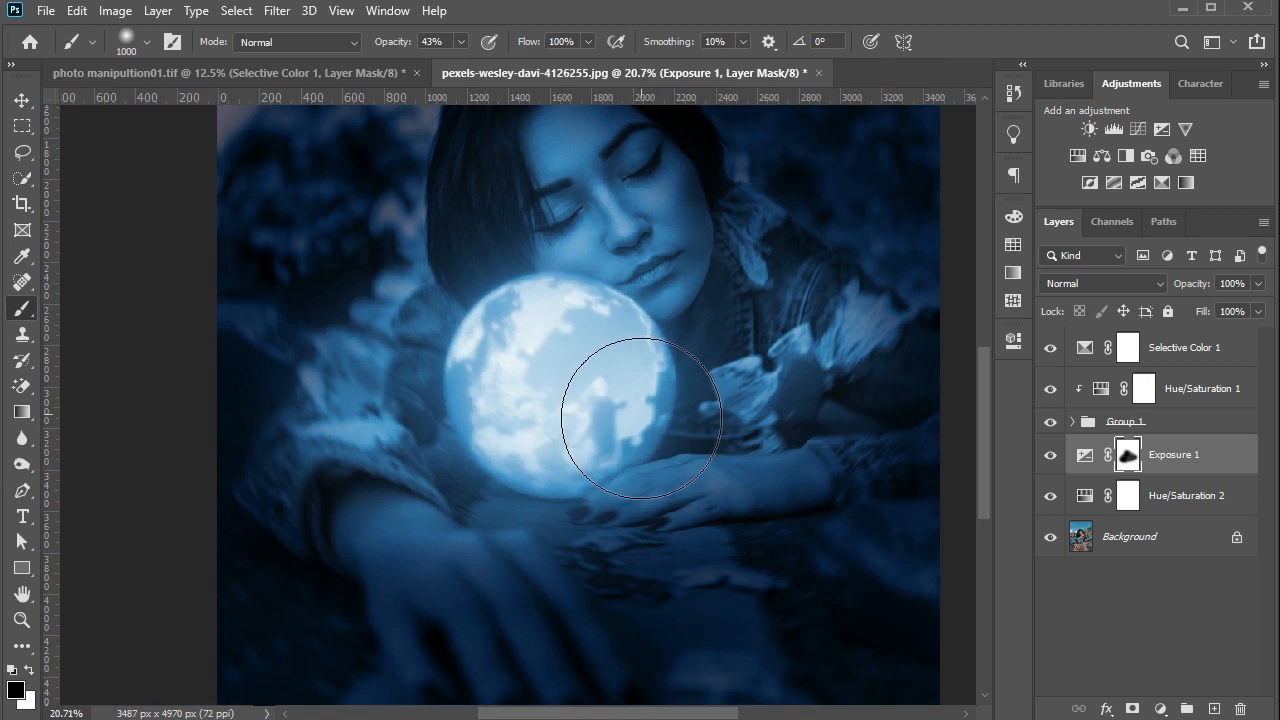
mouse_move(625, 391)
mouse_down()
mouse_move(609, 383)
mouse_move(495, 450)
mouse_move(512, 434)
mouse_move(551, 435)
mouse_move(488, 422)
mouse_move(470, 400)
mouse_move(470, 428)
mouse_move(506, 457)
mouse_move(433, 413)
mouse_move(549, 360)
mouse_up()
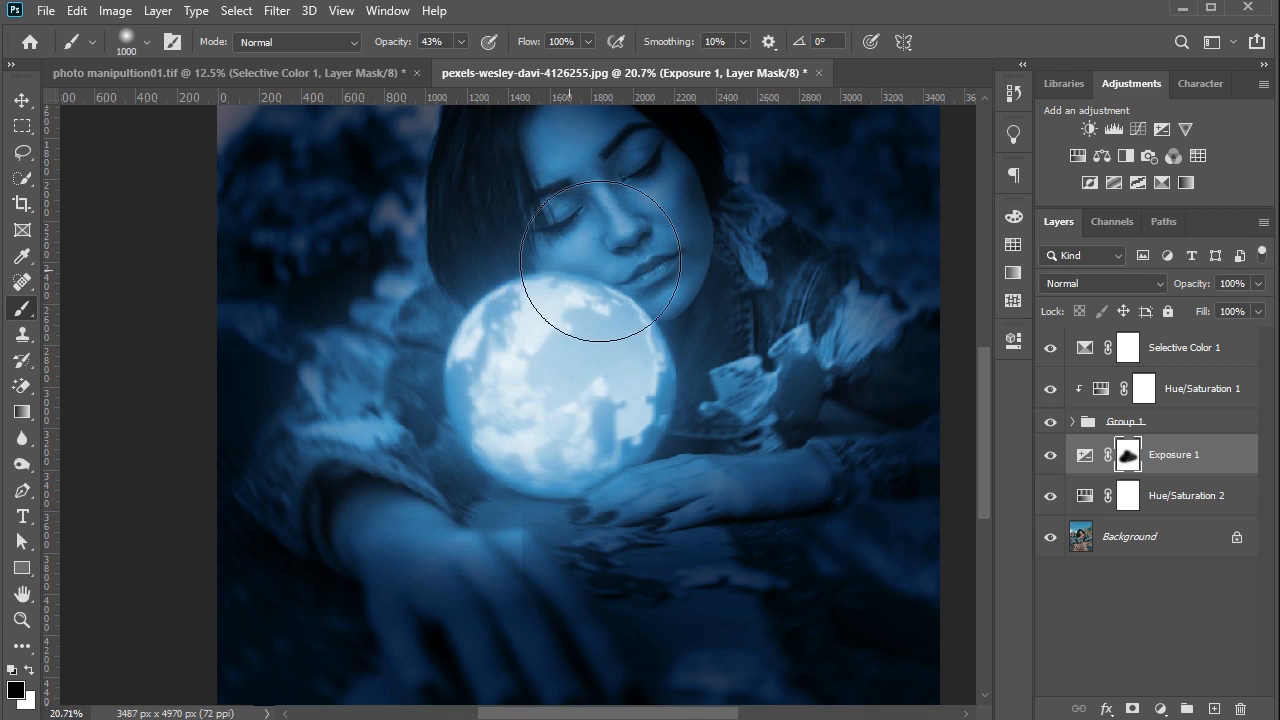
- Undo the heavy stroke below the globe, lower the brush opacity to 16%, and softly paint the Exposure mask around the hands and ground
scroll(587, 263, down, 1)
scroll(587, 263, down, 1)
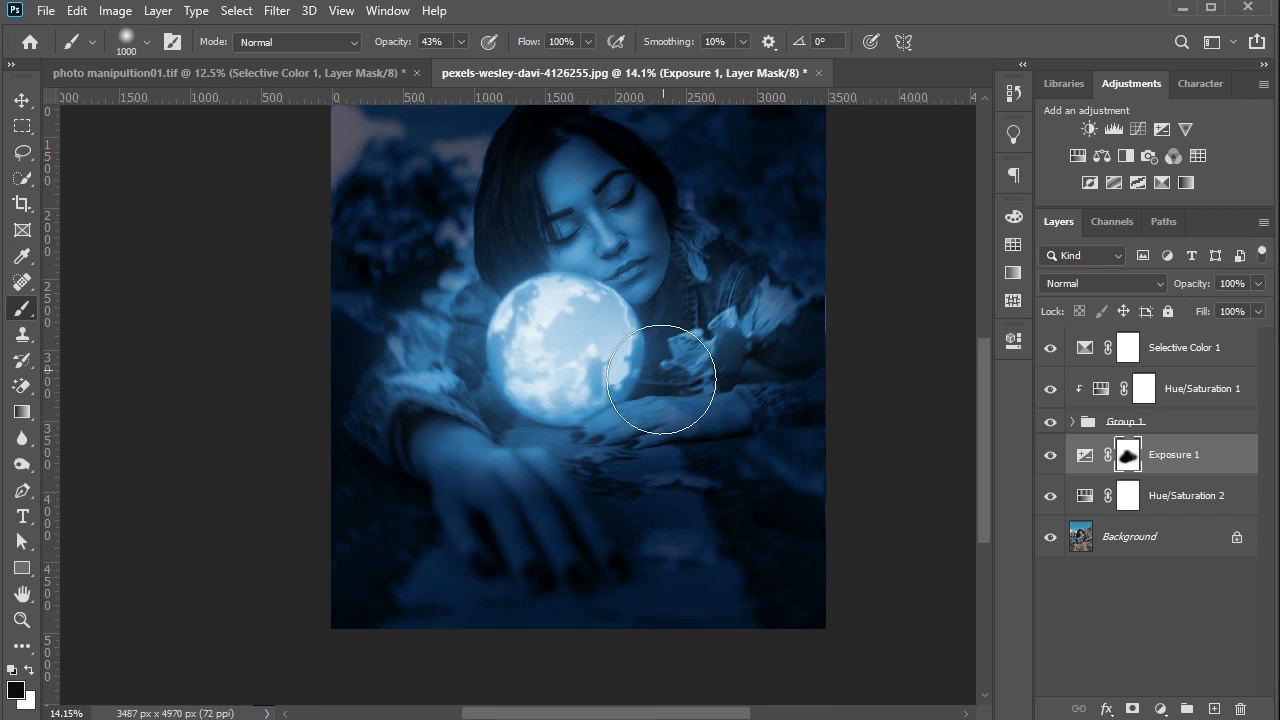
drag(647, 436, 603, 434)
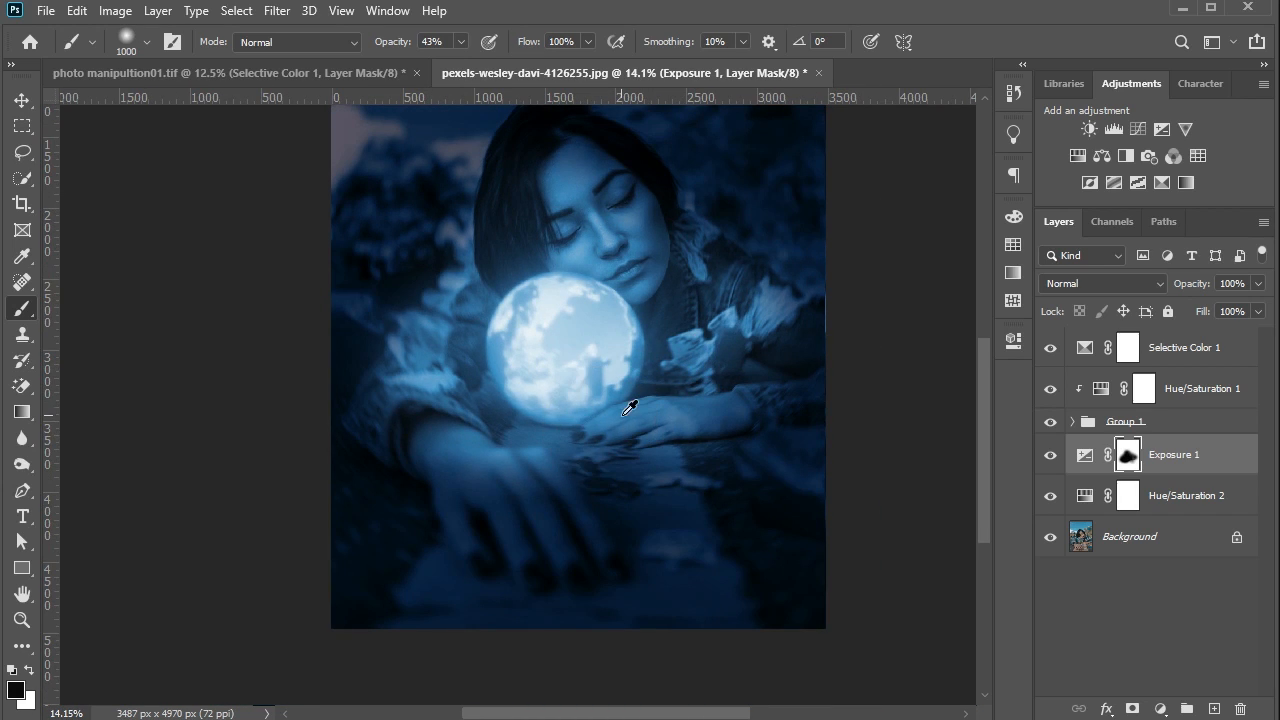
key(ctrl+z)
drag(398, 42, 374, 40)
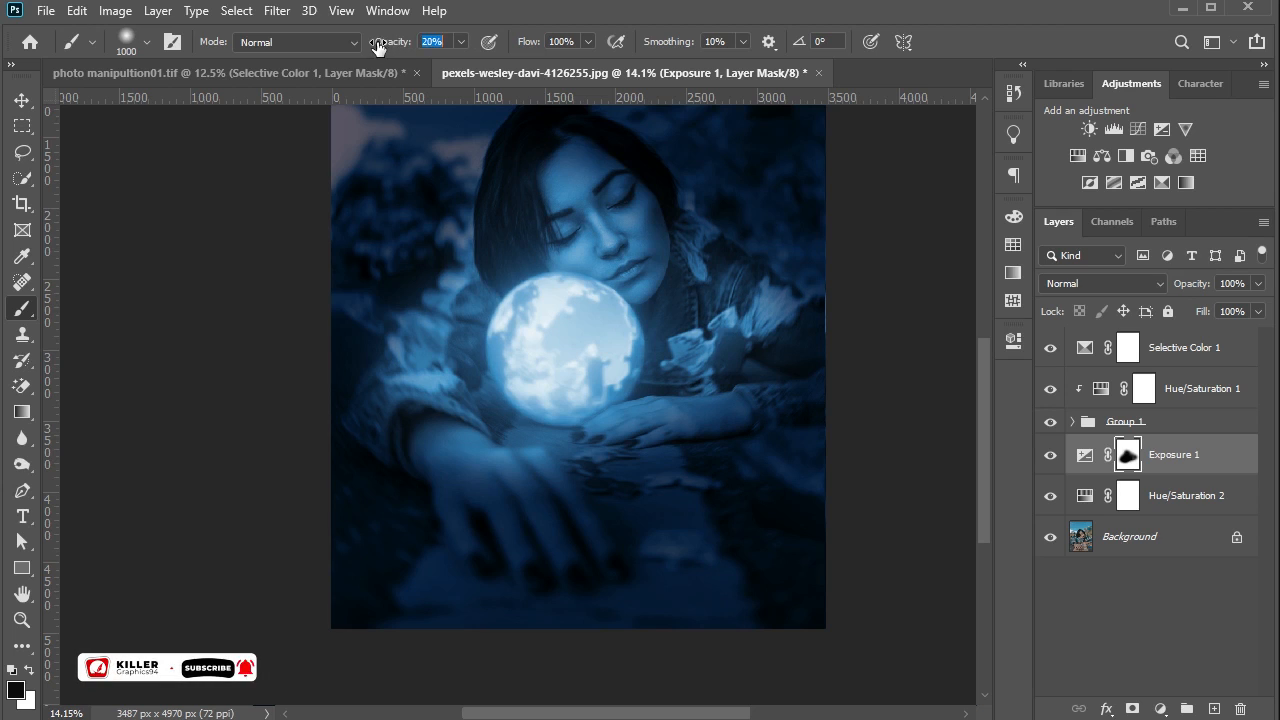
mouse_move(668, 467)
mouse_down()
mouse_move(625, 503)
mouse_move(640, 506)
mouse_move(613, 503)
mouse_move(689, 517)
mouse_move(693, 466)
mouse_move(579, 442)
mouse_move(599, 408)
mouse_move(790, 462)
mouse_move(543, 428)
mouse_move(554, 473)
mouse_move(691, 479)
mouse_move(549, 486)
mouse_move(485, 463)
mouse_move(450, 509)
mouse_move(437, 492)
mouse_move(514, 483)
mouse_move(685, 530)
mouse_move(459, 531)
mouse_move(439, 478)
mouse_move(423, 392)
mouse_move(476, 352)
mouse_move(539, 251)
mouse_move(534, 198)
mouse_move(578, 182)
mouse_move(816, 356)
mouse_move(627, 402)
mouse_move(560, 400)
mouse_move(602, 482)
mouse_move(643, 470)
mouse_move(587, 425)
mouse_move(660, 502)
mouse_move(643, 452)
mouse_up()
scroll(600, 268, down, 4)
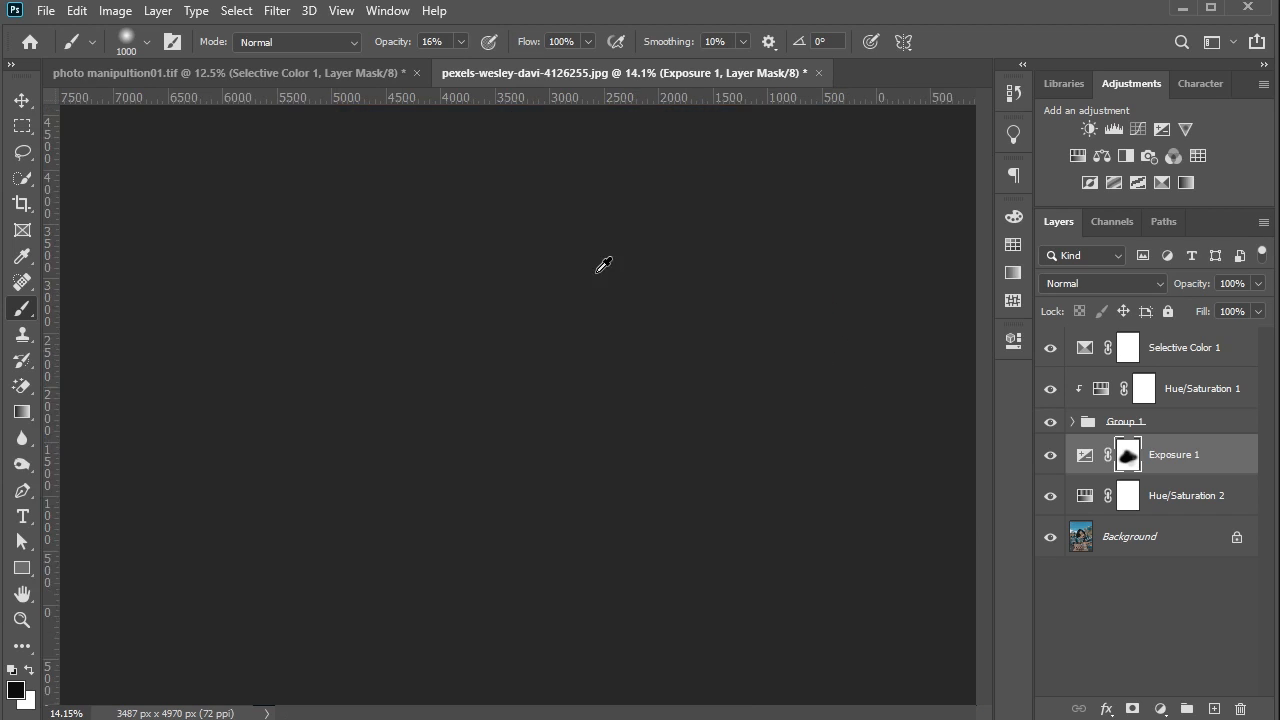
scroll(537, 350, up, 2)
mouse_move(516, 301)
mouse_down()
mouse_move(553, 347)
mouse_move(546, 401)
mouse_move(497, 341)
mouse_move(491, 401)
mouse_move(533, 446)
mouse_move(521, 511)
mouse_up()
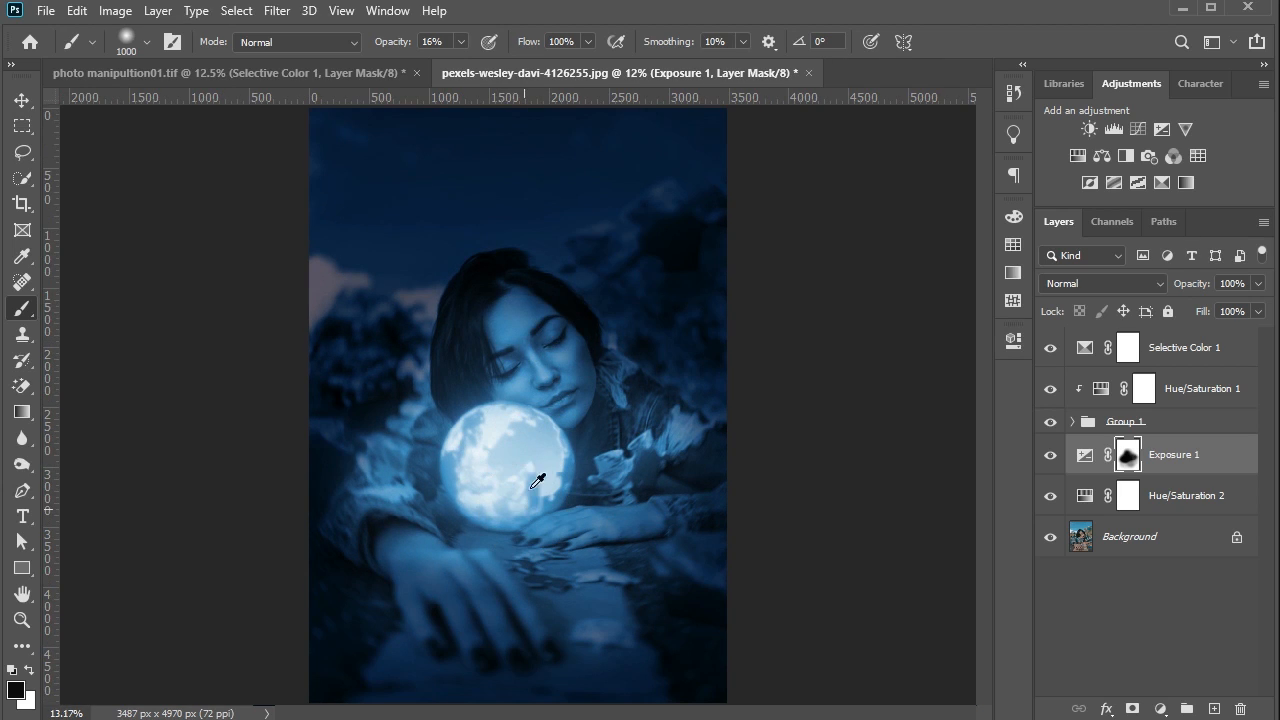
- Compare the picture with the Exposure adjustment hidden and shown
scroll(527, 500, up, 1)
key(v)
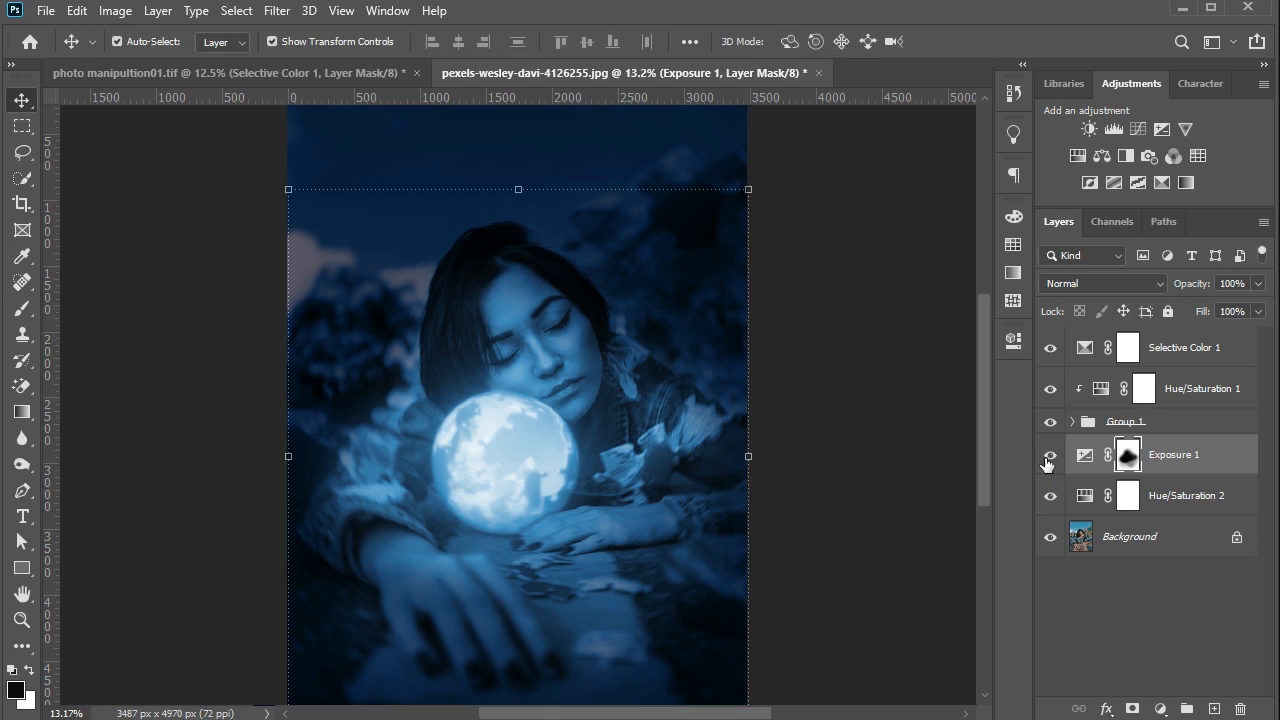
click(1050, 455)
click(1050, 455)
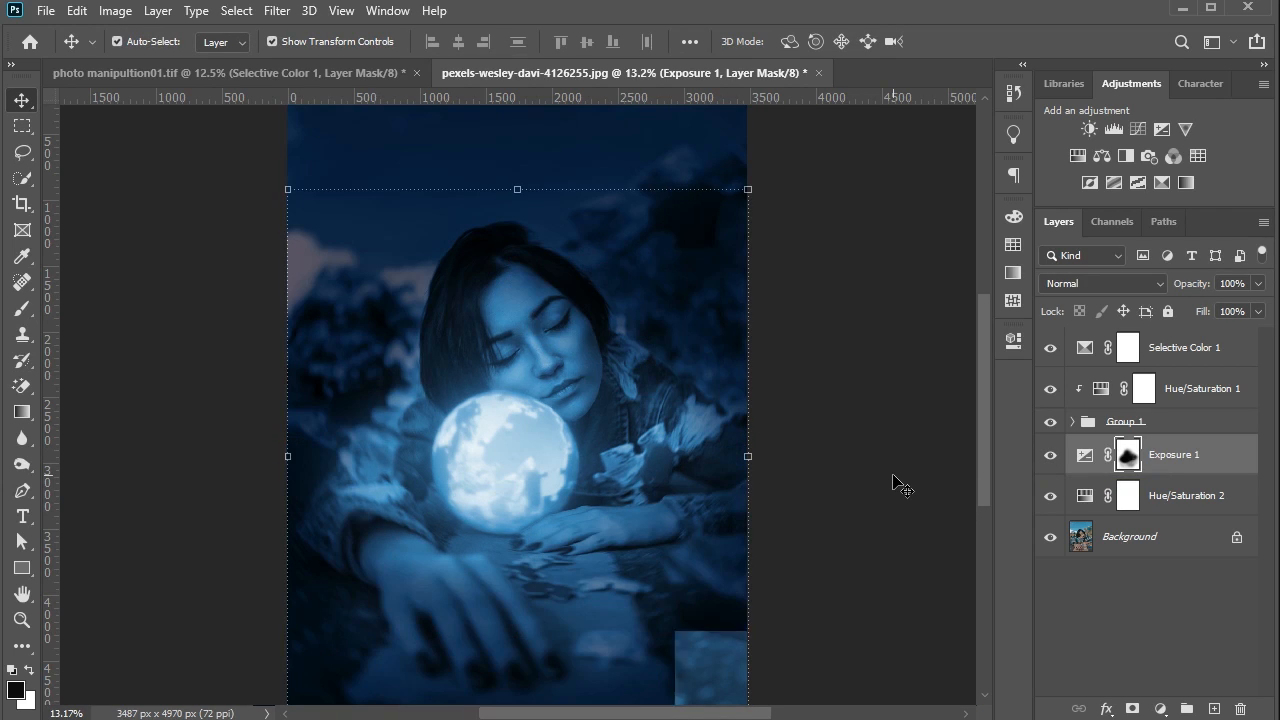
click(21, 308)
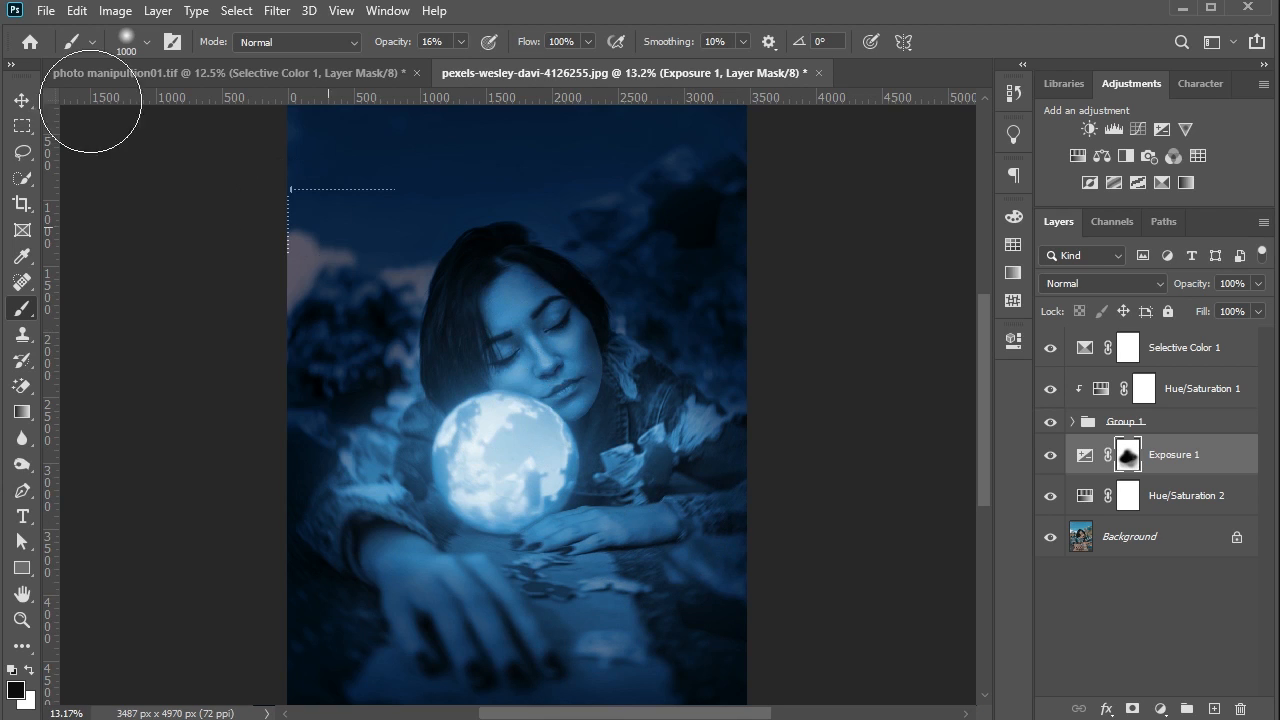
click(21, 100)
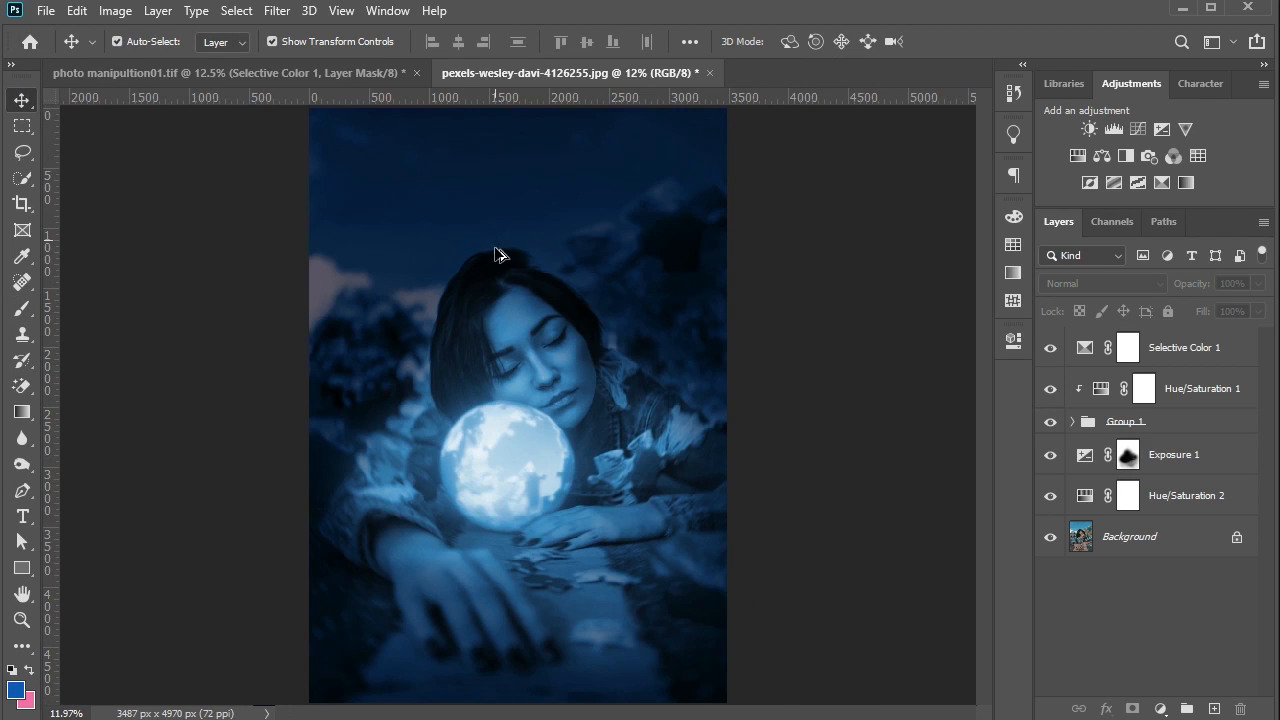
scroll(507, 253, down, 1)
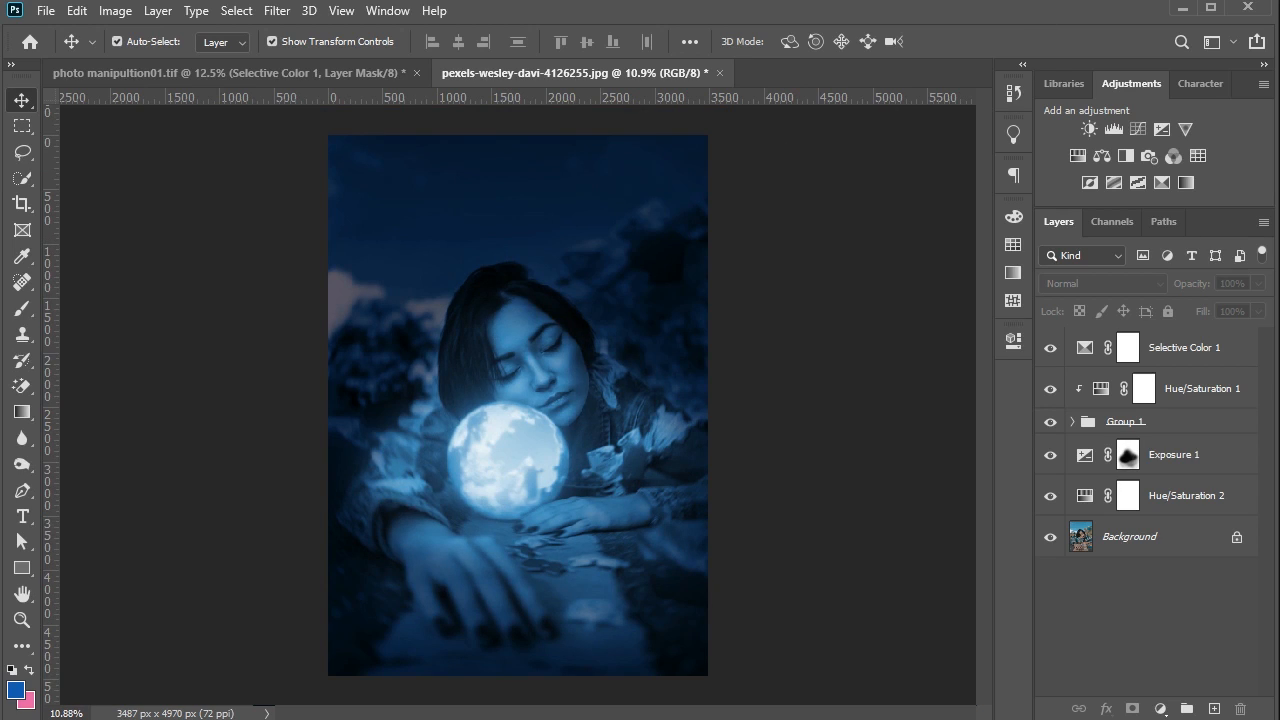
- Add a Brightness/Contrast adjustment below the globe group with brightness -25 and raised contrast, and invert its mask to black
click(1089, 128)
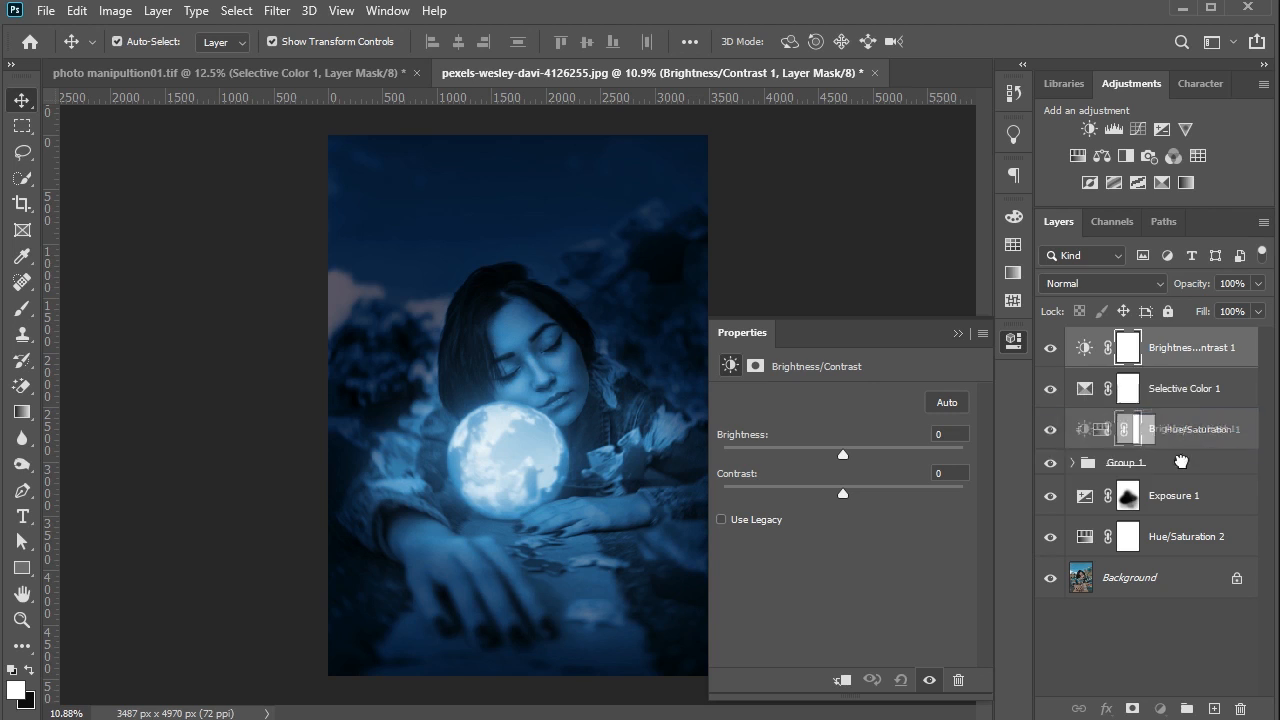
drag(1178, 483, 1176, 480)
mouse_move(846, 457)
mouse_down()
mouse_move(866, 452)
mouse_move(827, 451)
mouse_up()
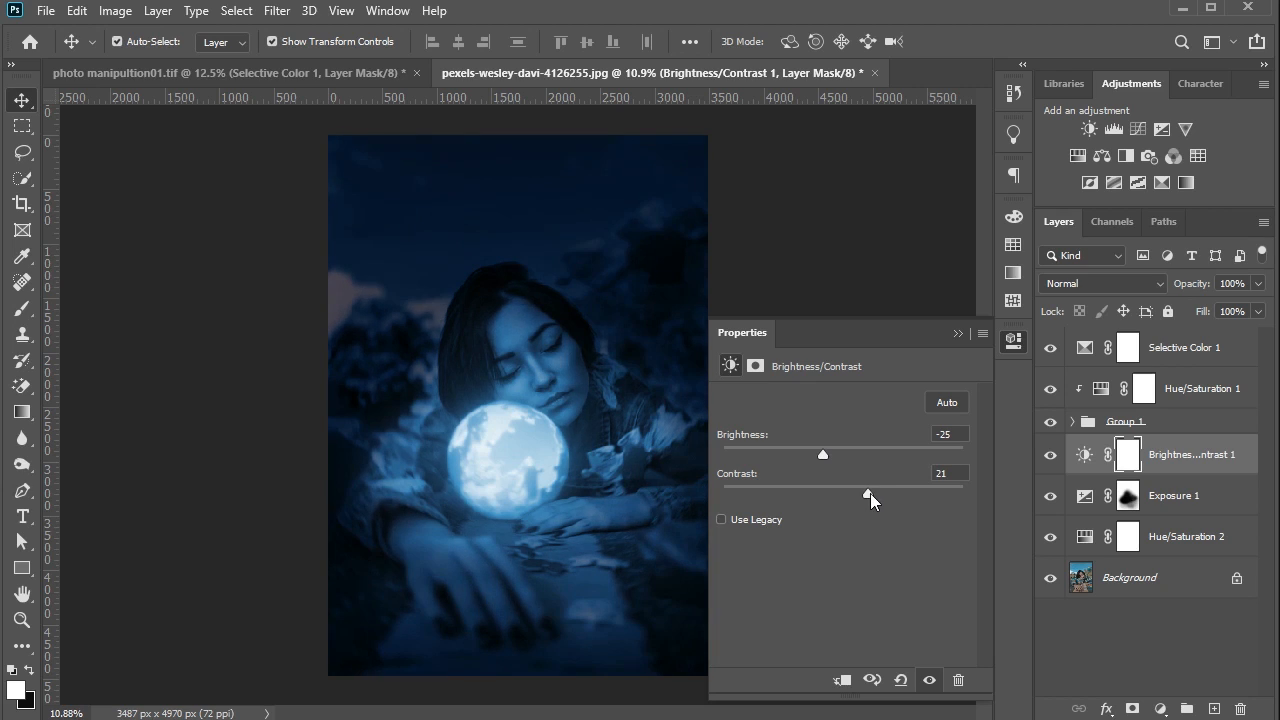
drag(870, 493, 883, 493)
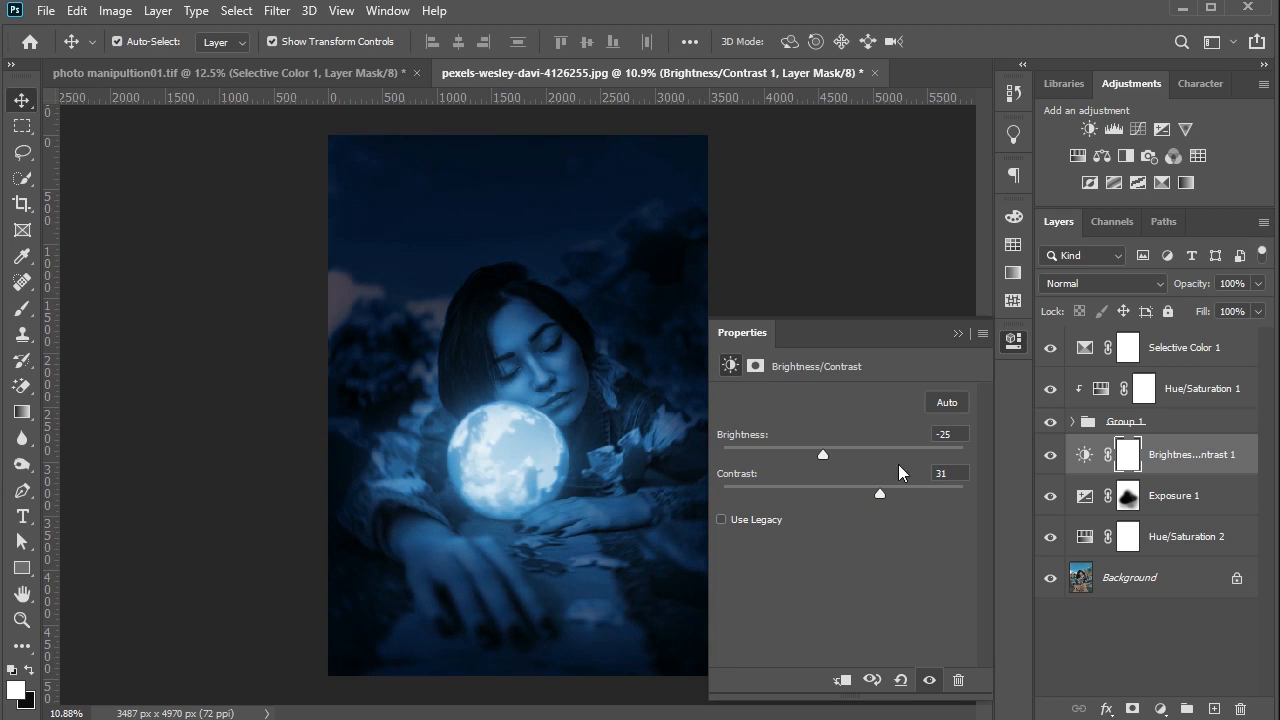
click(957, 334)
key(ctrl+i)
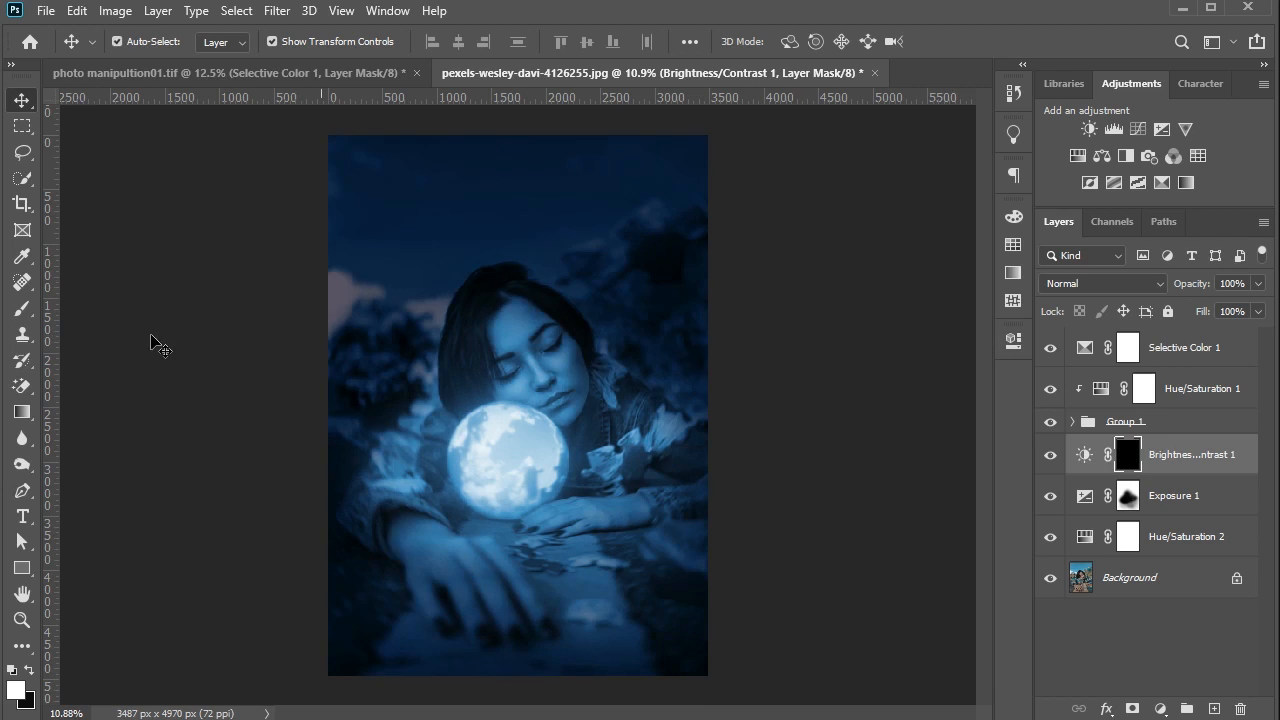
- Paint white around the picture's edges on the Brightness/Contrast mask with a large brush of 1200 to 1800 pixels at 59% opacity
click(21, 308)
click(432, 43)
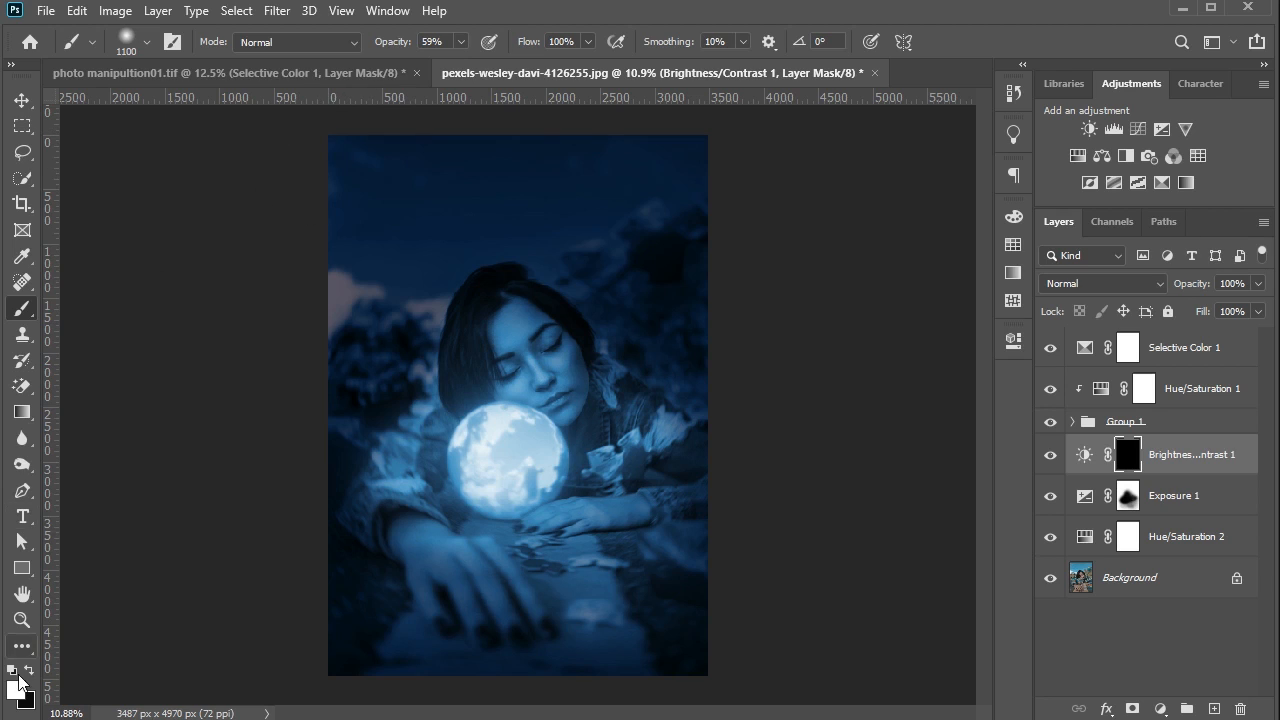
key(bracketright)
key(bracketright)
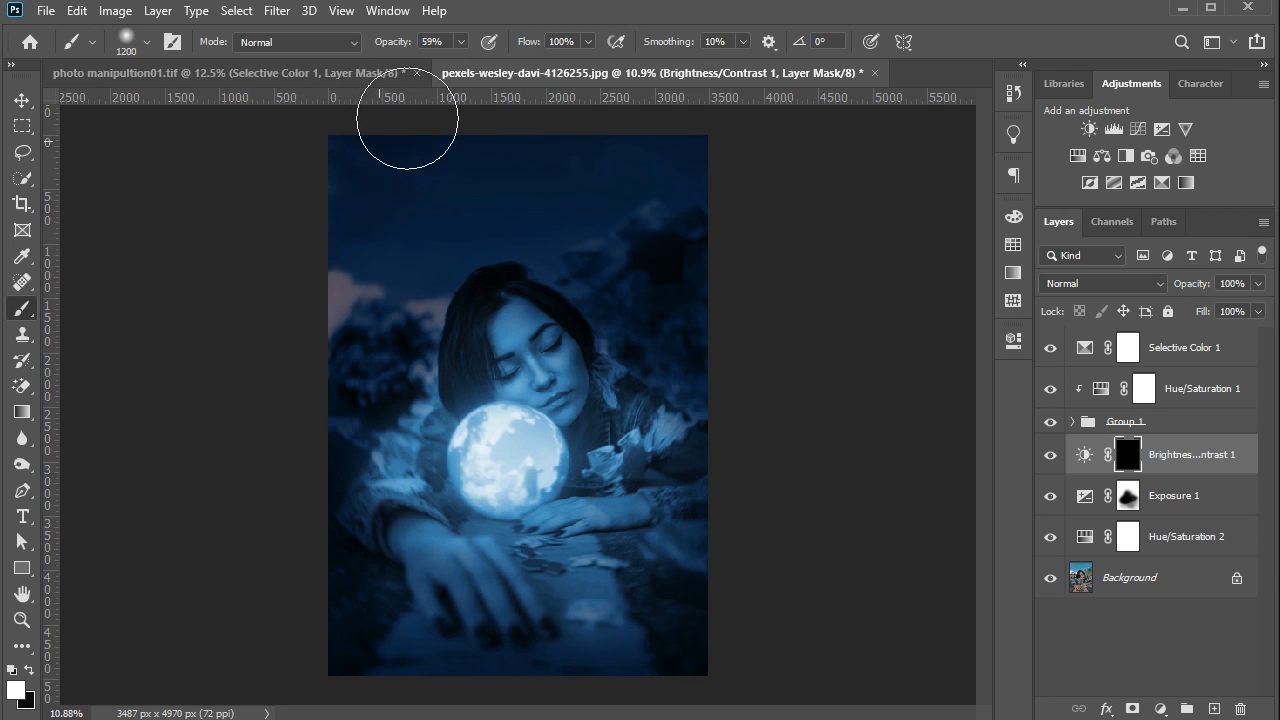
key(bracketright)
key(bracketright)
key(bracketright)
key(bracketright)
key(bracketright)
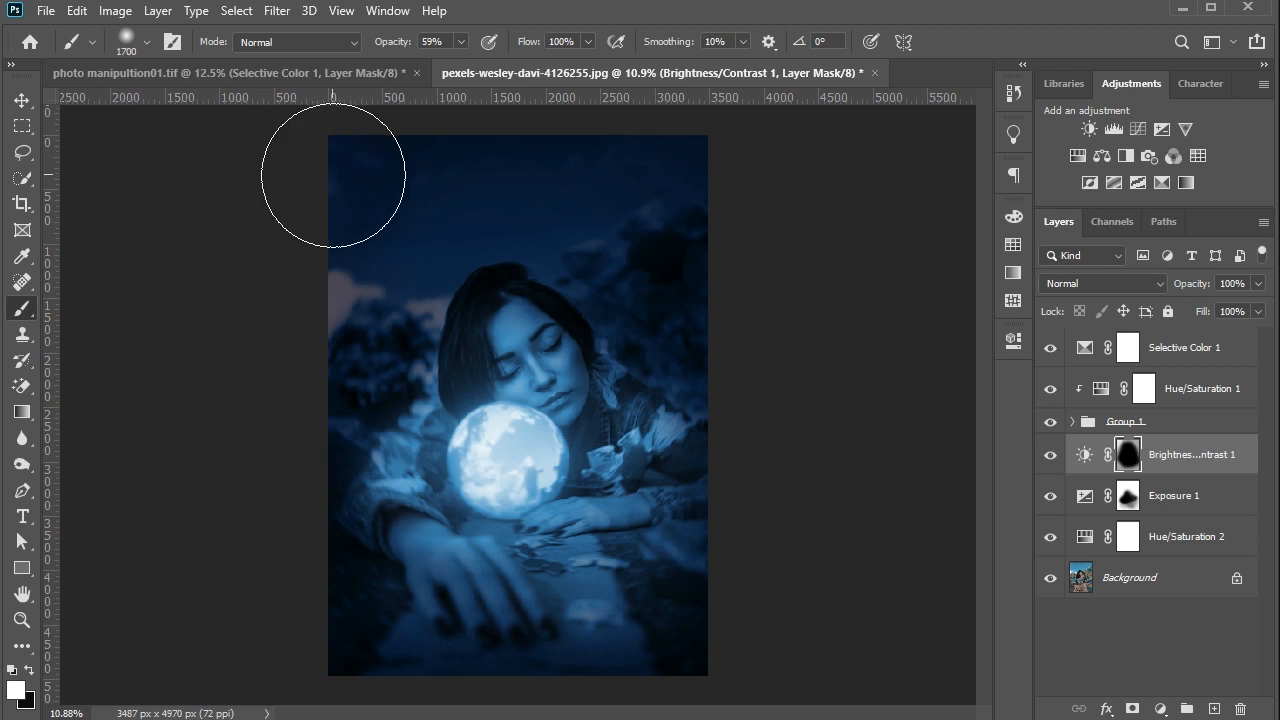
key(bracketright)
- Retouch the Exposure mask over the foliage beside the shoulder, switching between black and white paint and reducing the brush to 400 pixels
click(1110, 506)
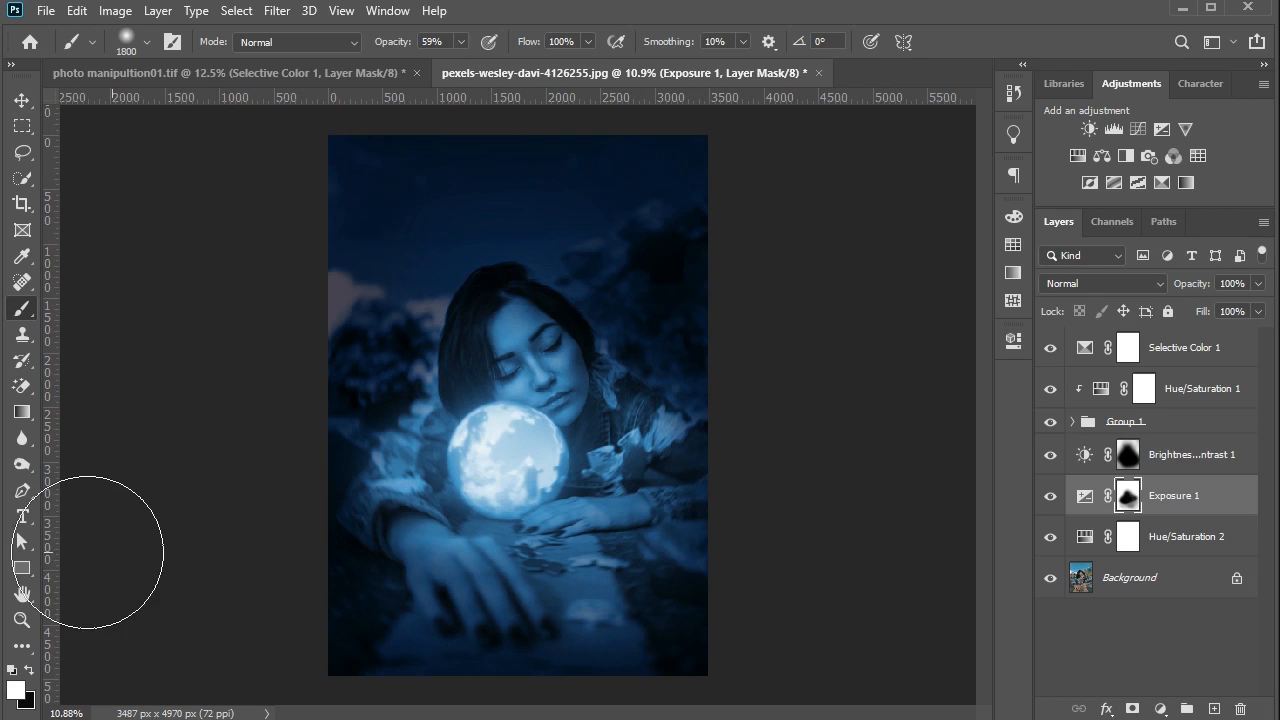
click(30, 669)
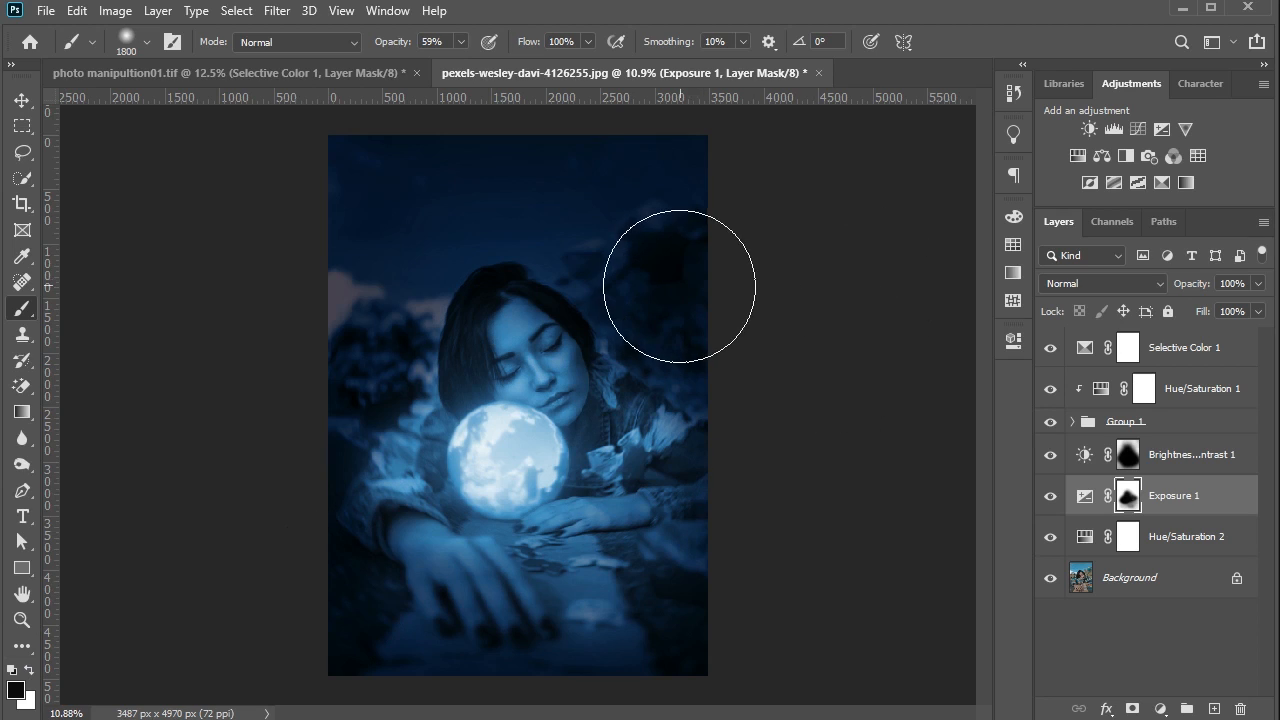
click(29, 669)
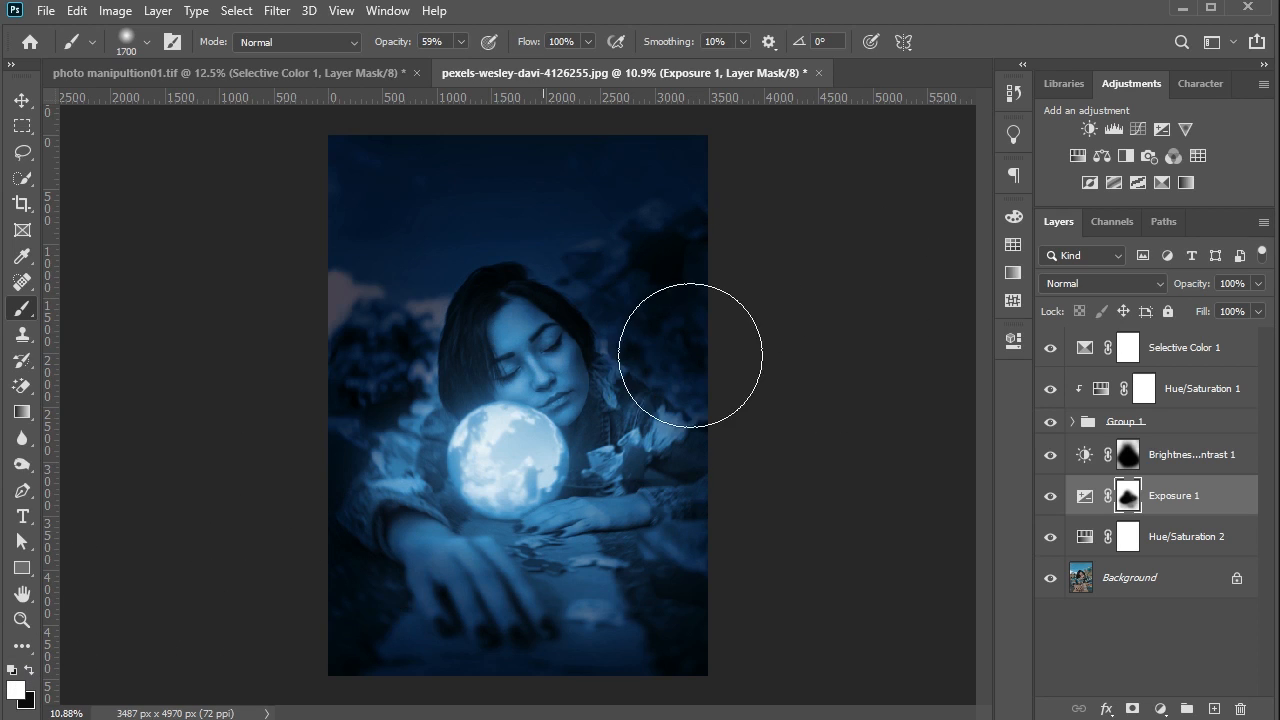
key(bracketleft)
key(bracketleft)
key(bracketleft)
key(bracketleft)
key(bracketleft)
key(bracketleft)
key(bracketleft)
key(bracketleft)
key(bracketleft)
key(bracketleft)
key(bracketleft)
key(bracketleft)
key(bracketleft)
key(bracketleft)
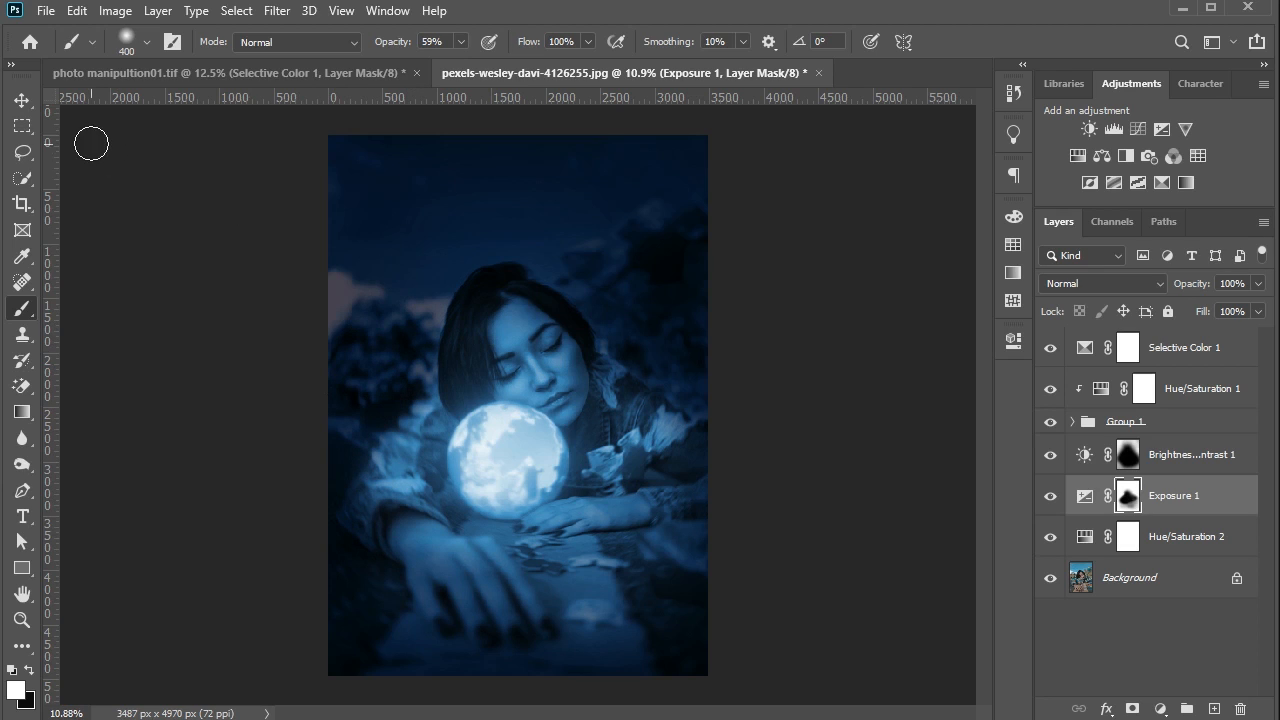
- Stamp all visible layers into a new top layer and convert it to a smart object
click(21, 101)
click(410, 224)
scroll(490, 238, down, 1)
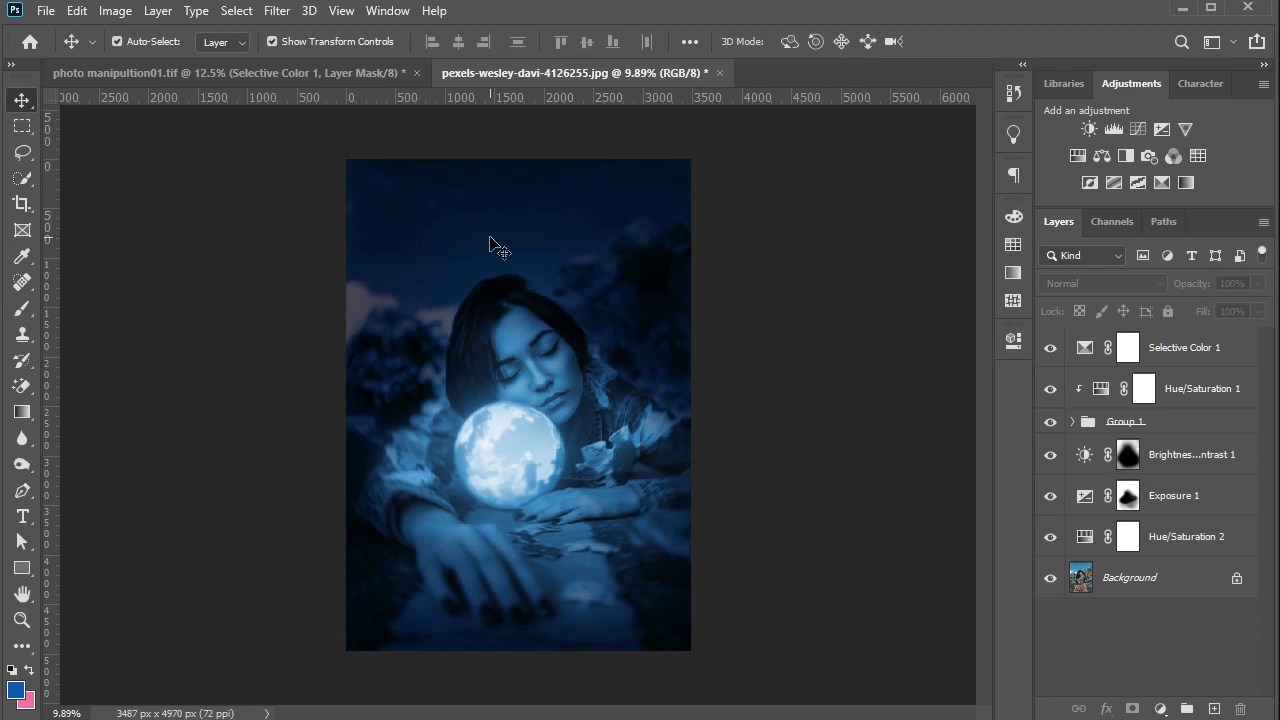
key(shift+ctrl+alt+e)
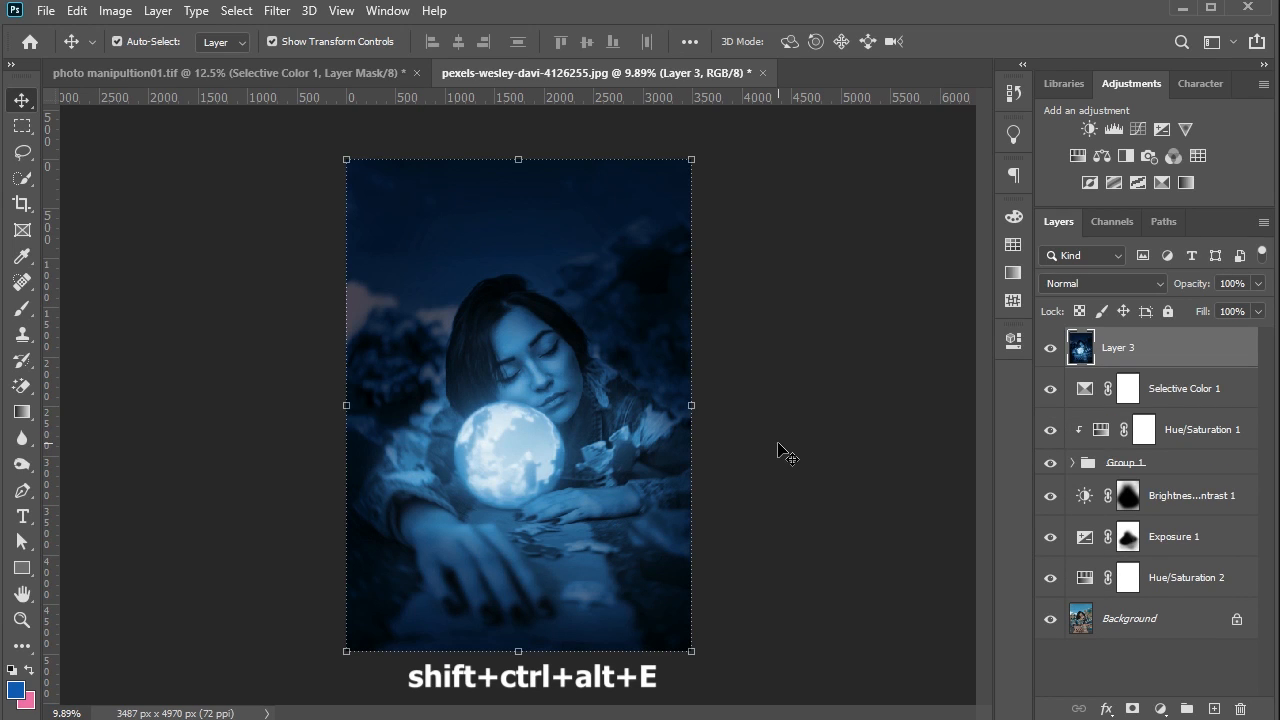
right_click(1138, 345)
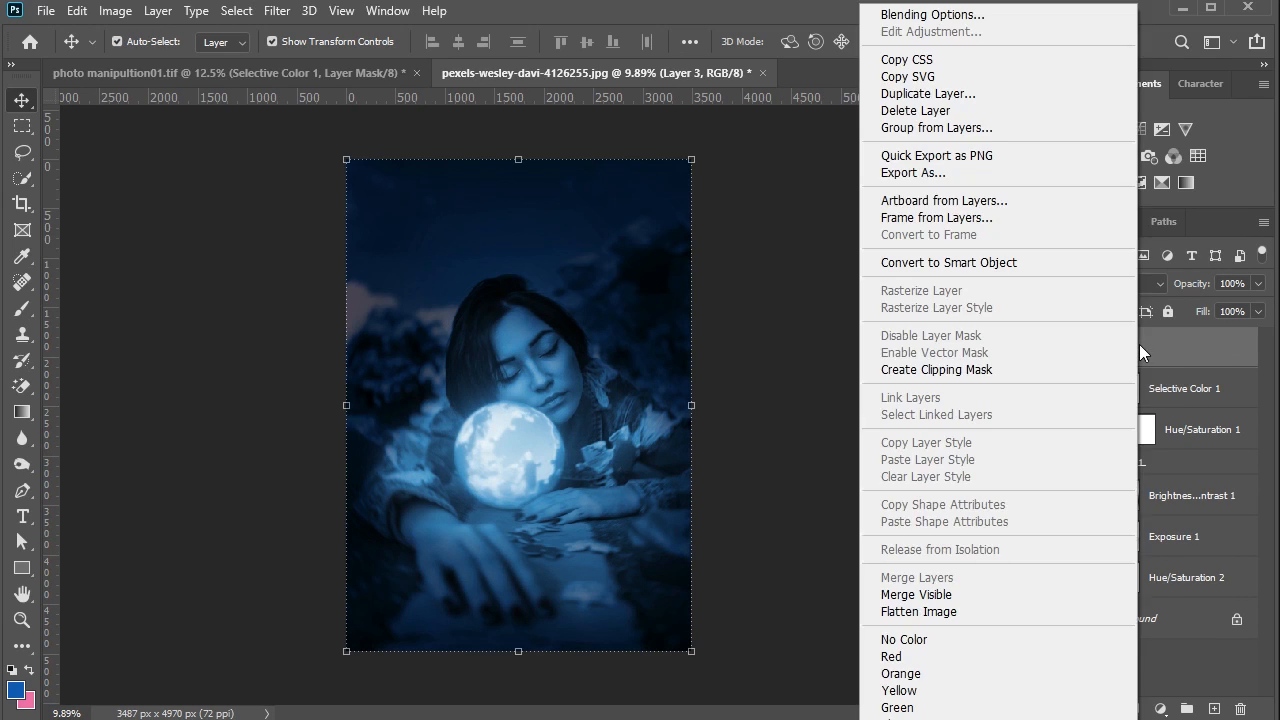
click(995, 265)
- Start a Camera Raw Filter on the stamped smart object with Contrast +13, Highlights +11, Shadows -5, Whites +13 and Blacks -8
click(277, 10)
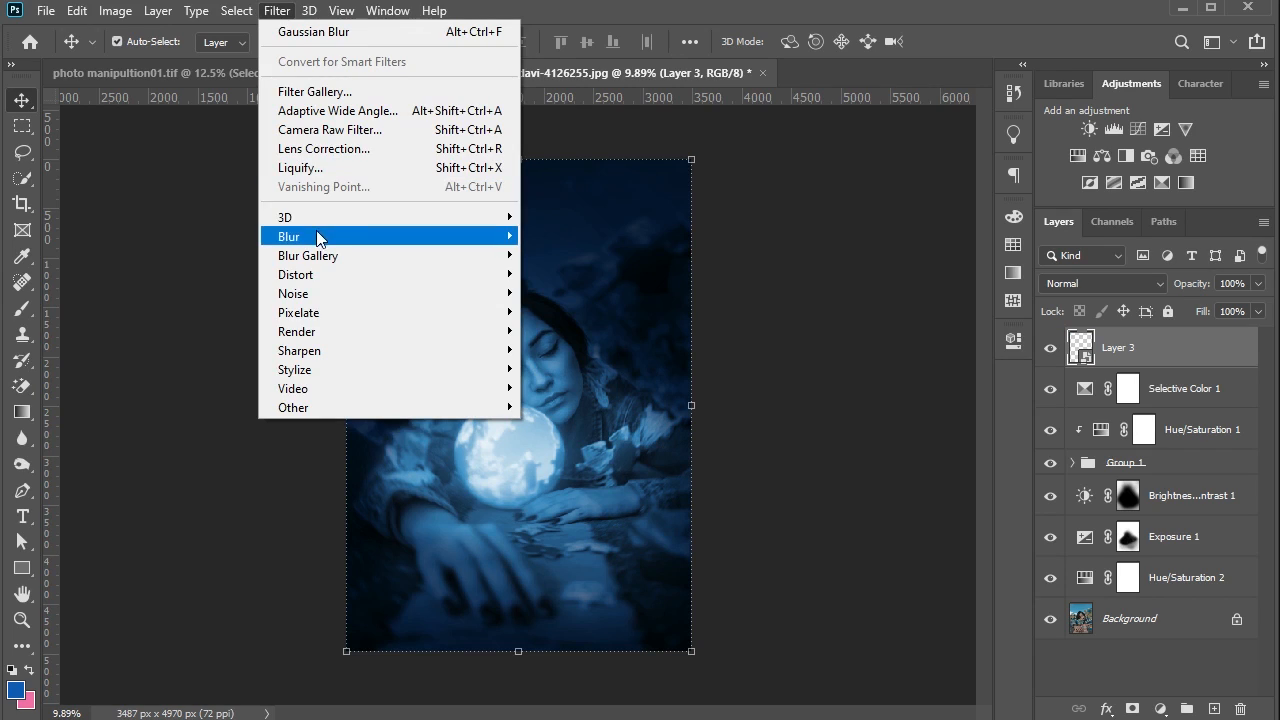
click(329, 130)
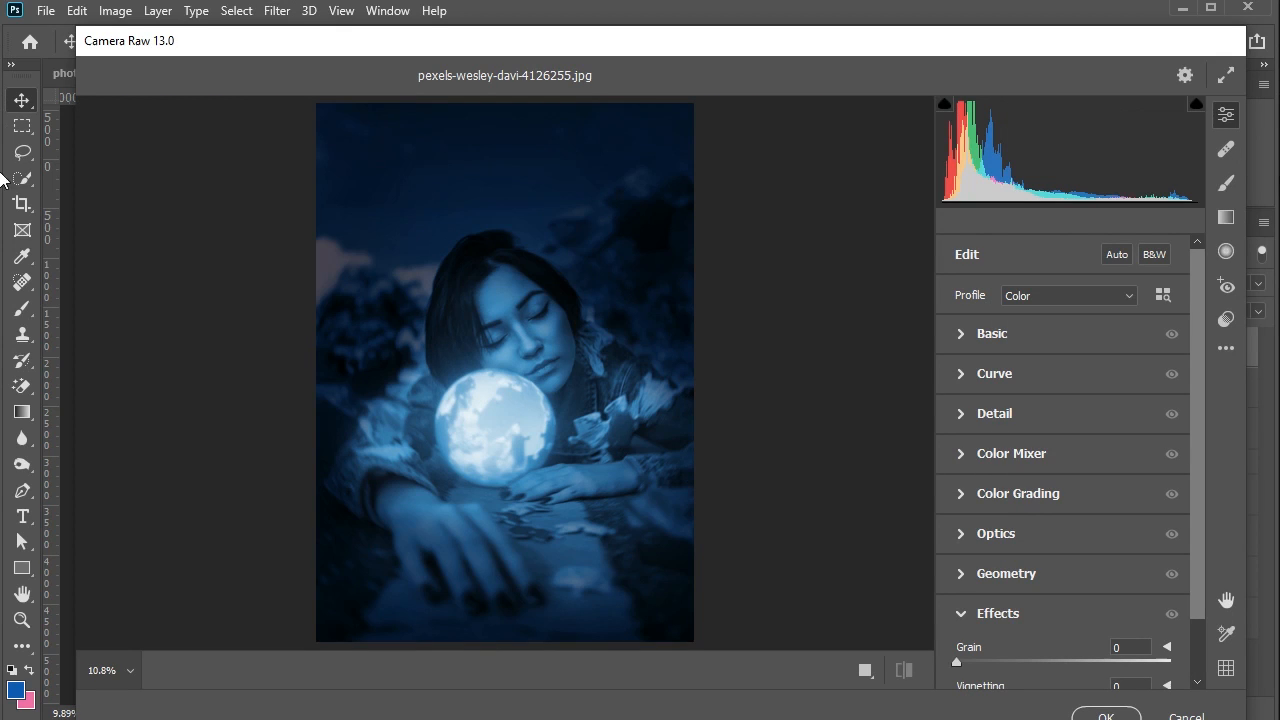
click(963, 334)
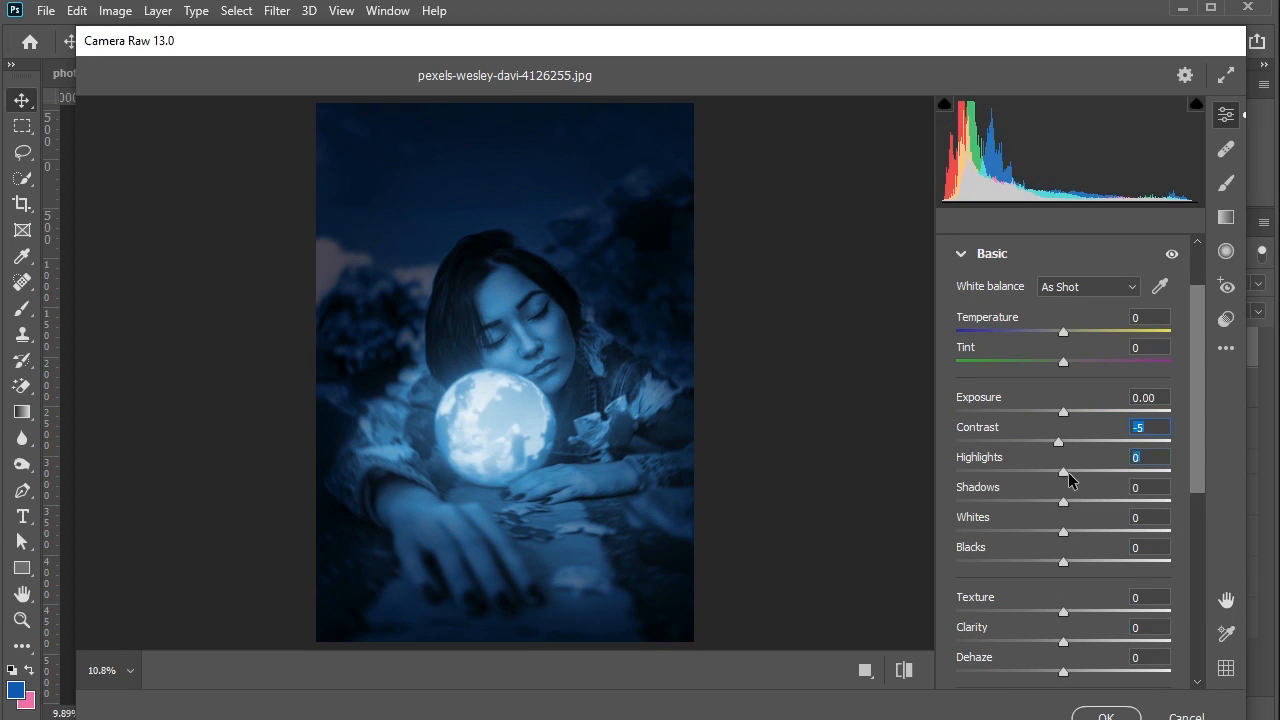
mouse_move(1069, 473)
mouse_down()
mouse_move(1086, 472)
mouse_move(1046, 472)
mouse_move(1087, 469)
mouse_move(1075, 469)
mouse_up()
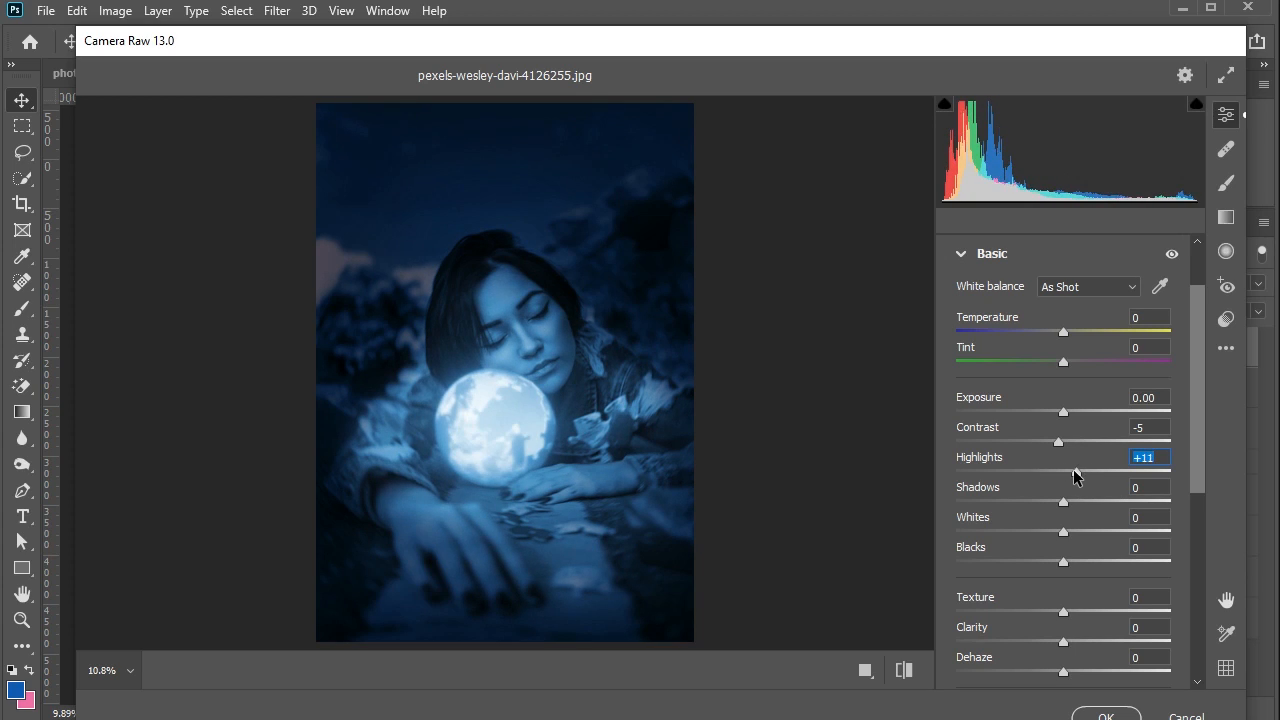
drag(1052, 450, 1077, 446)
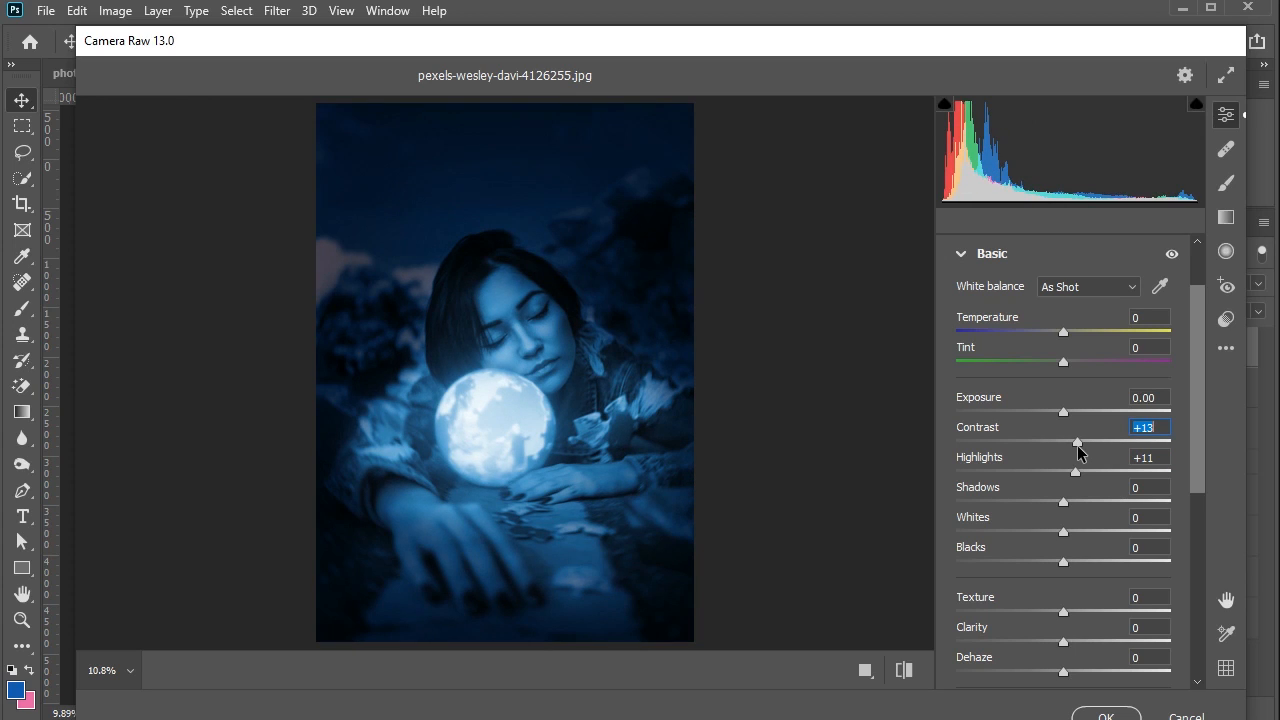
mouse_move(1056, 502)
mouse_down()
mouse_move(1087, 503)
mouse_move(1060, 502)
mouse_up()
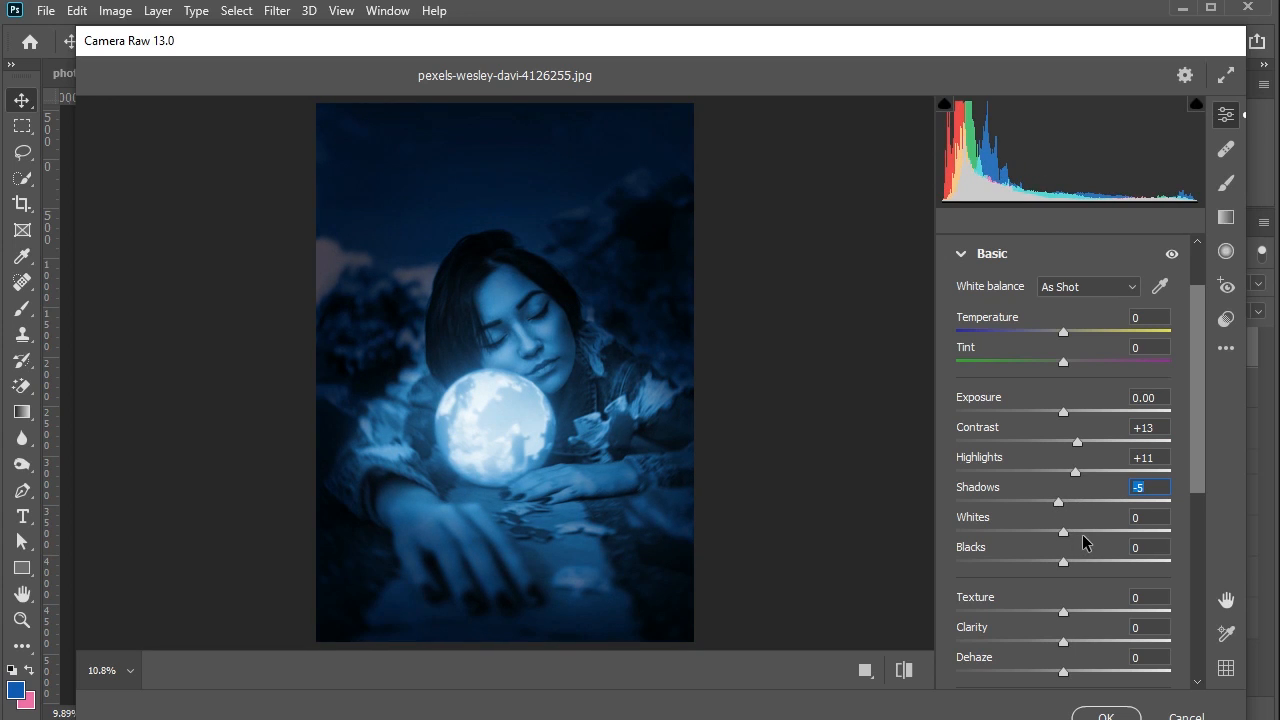
drag(1063, 531, 1053, 560)
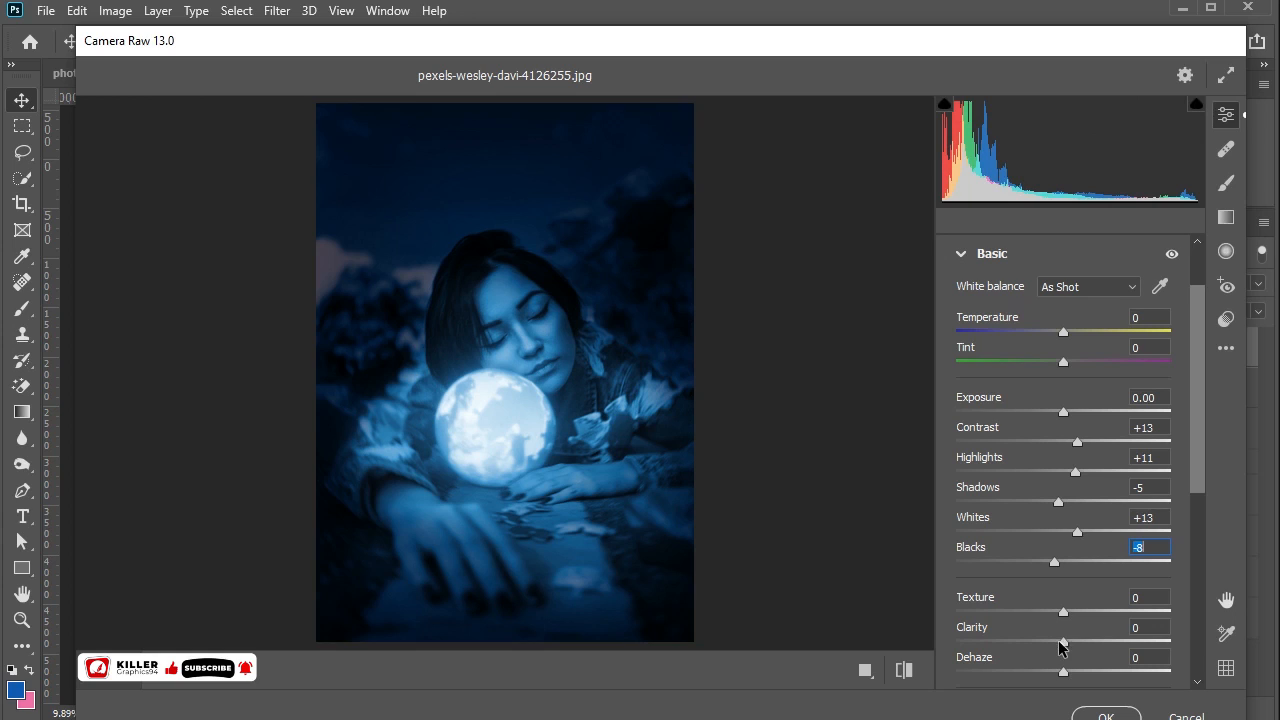
- Set the Camera Raw Clarity to +7, Texture to -5 and Saturation to +6
mouse_move(1064, 642)
mouse_down()
mouse_move(1075, 642)
mouse_move(1051, 645)
mouse_up()
click(1073, 641)
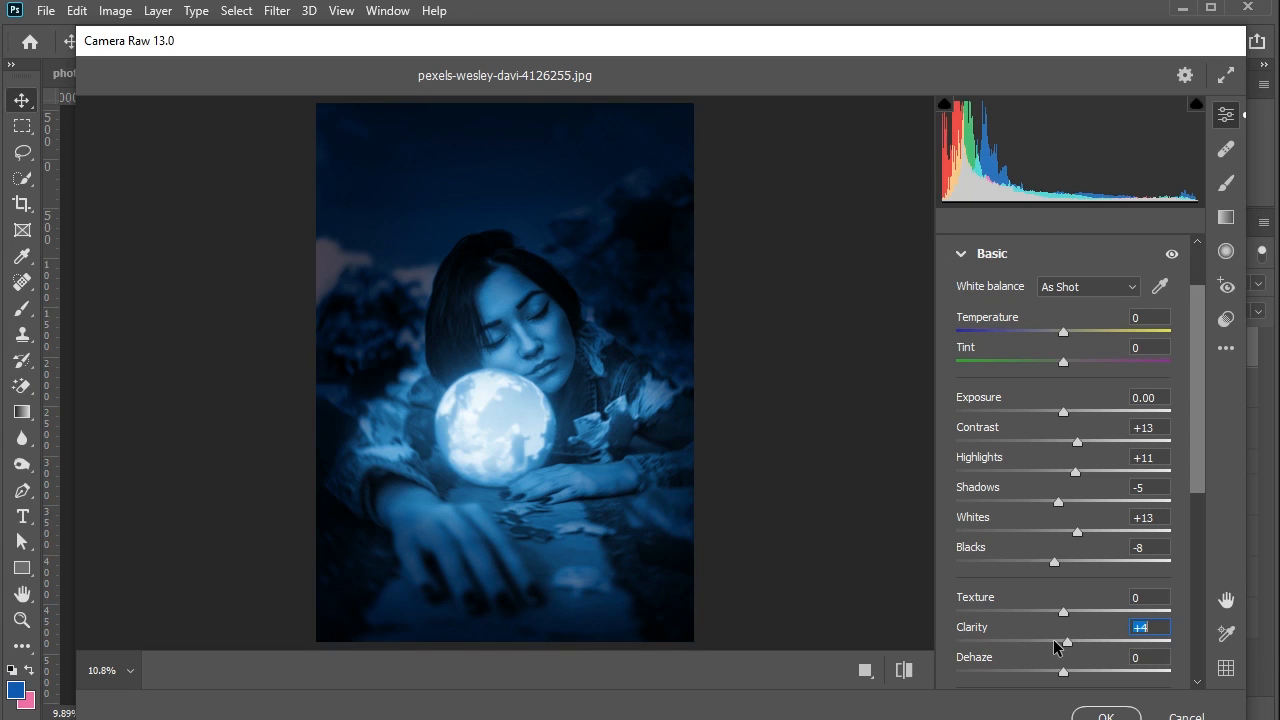
click(1054, 641)
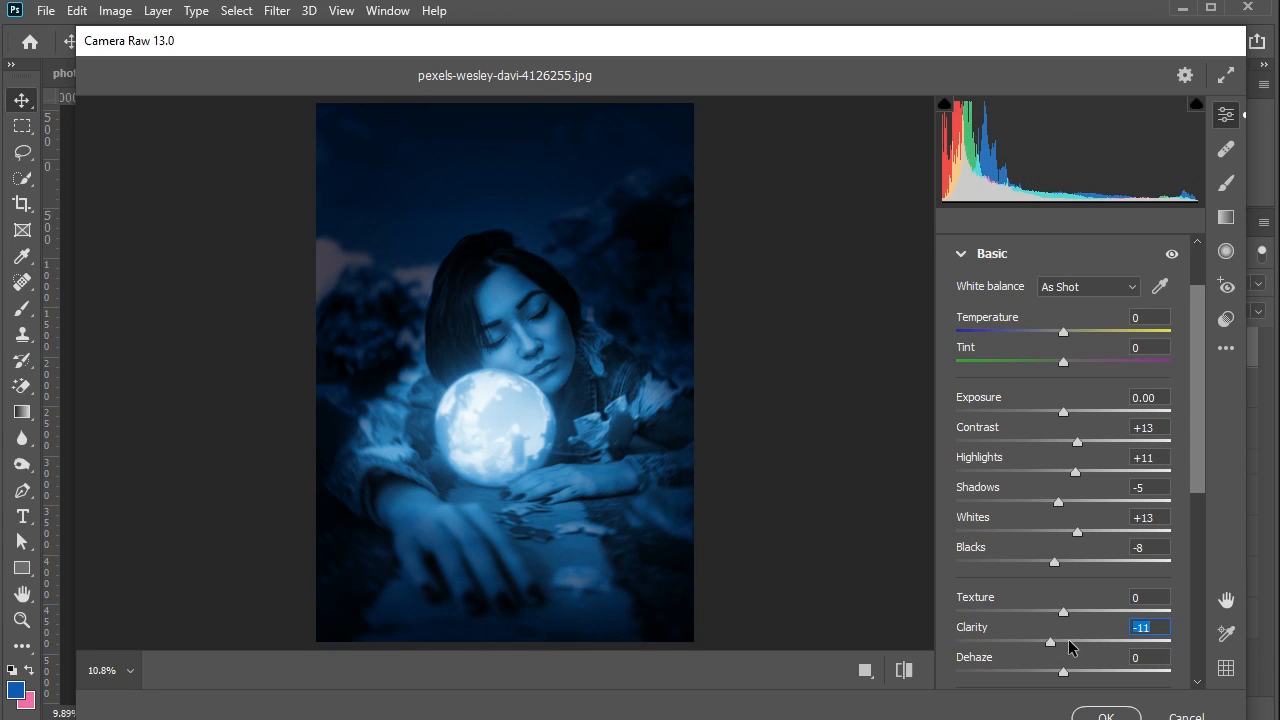
click(1069, 641)
click(1056, 612)
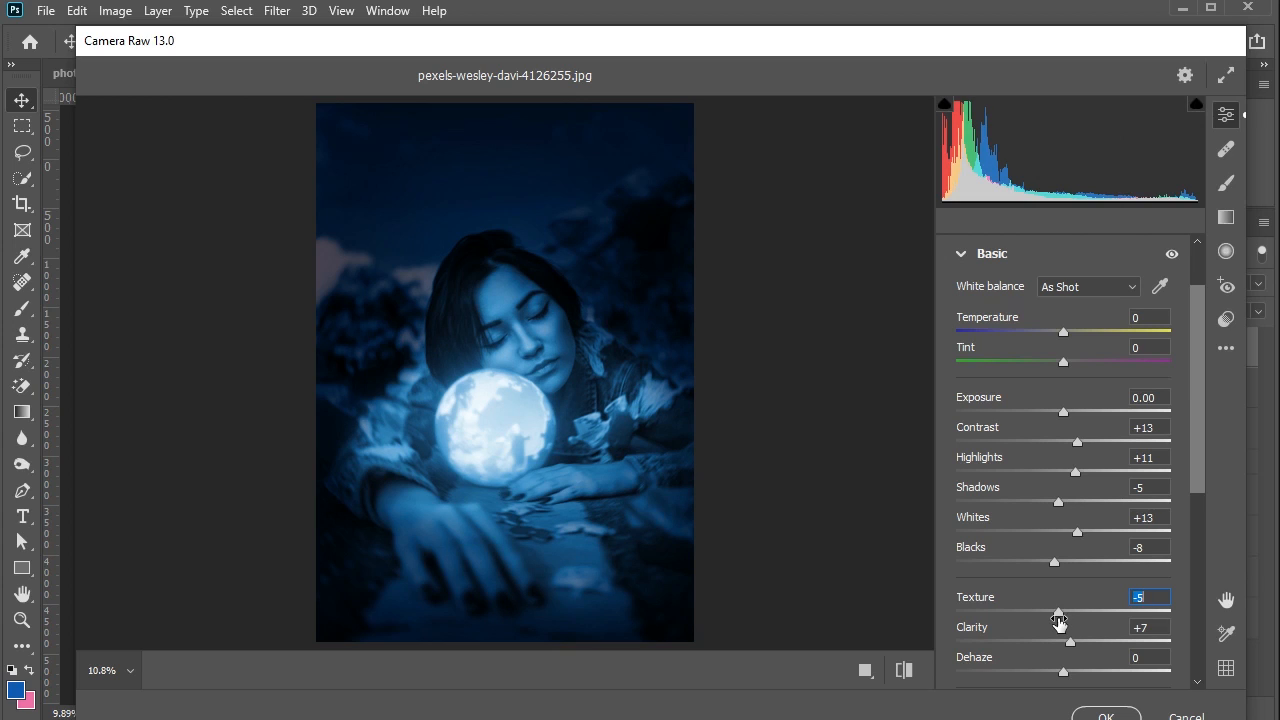
scroll(1059, 622, down, 4)
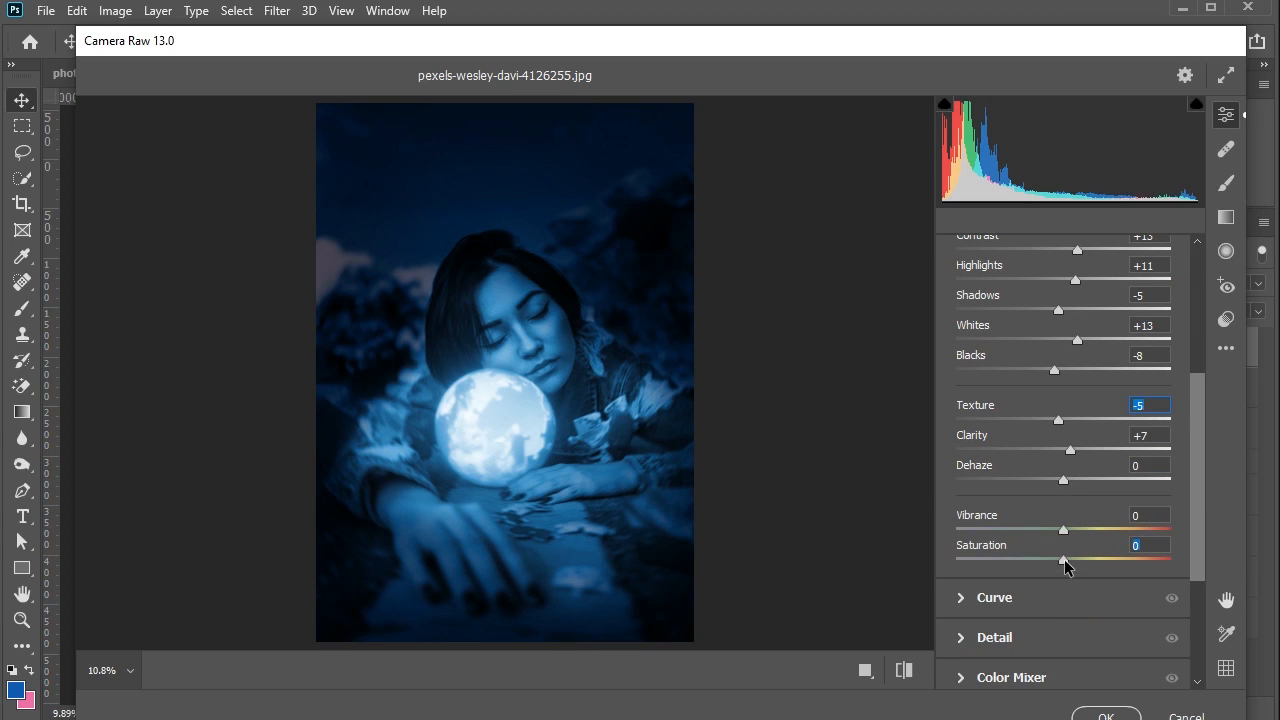
click(1064, 559)
mouse_move(1069, 559)
mouse_down()
mouse_move(1052, 563)
mouse_move(1069, 563)
mouse_up()
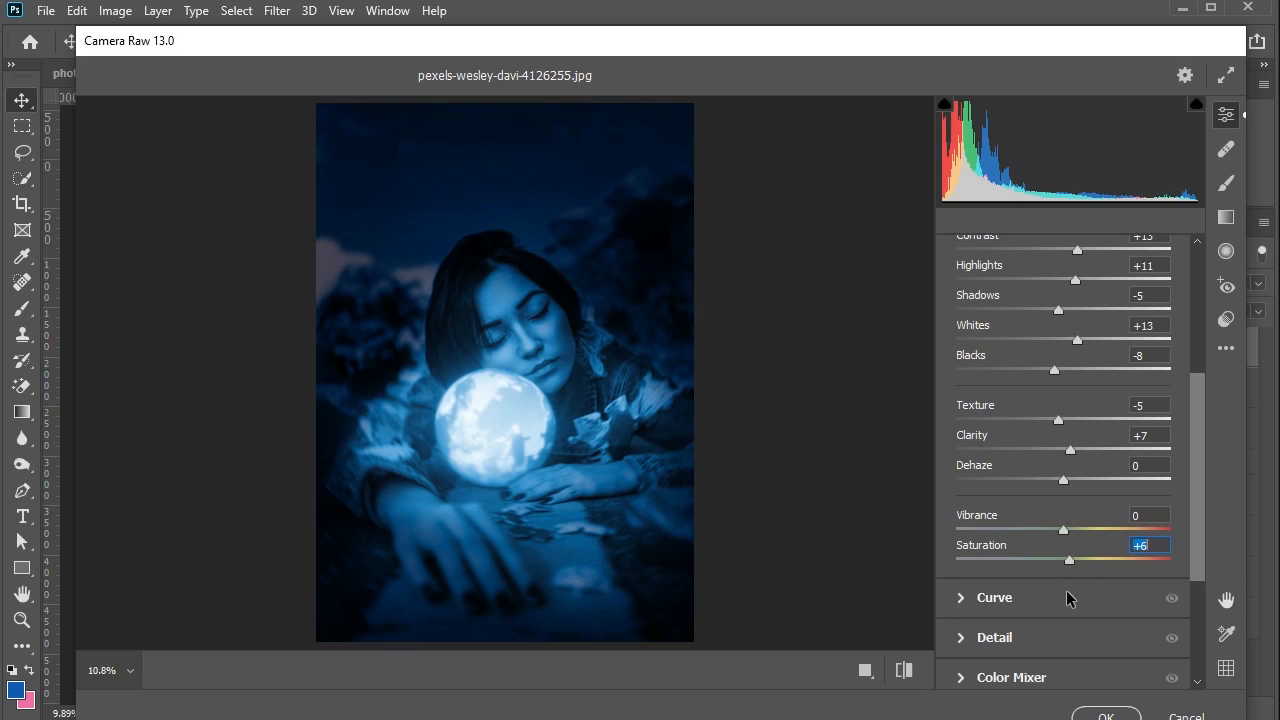
- Adjust the aquas in the Color Mixer to Saturation +5 and Hue +7
scroll(1040, 590, down, 2)
click(975, 515)
scroll(1043, 575, down, 4)
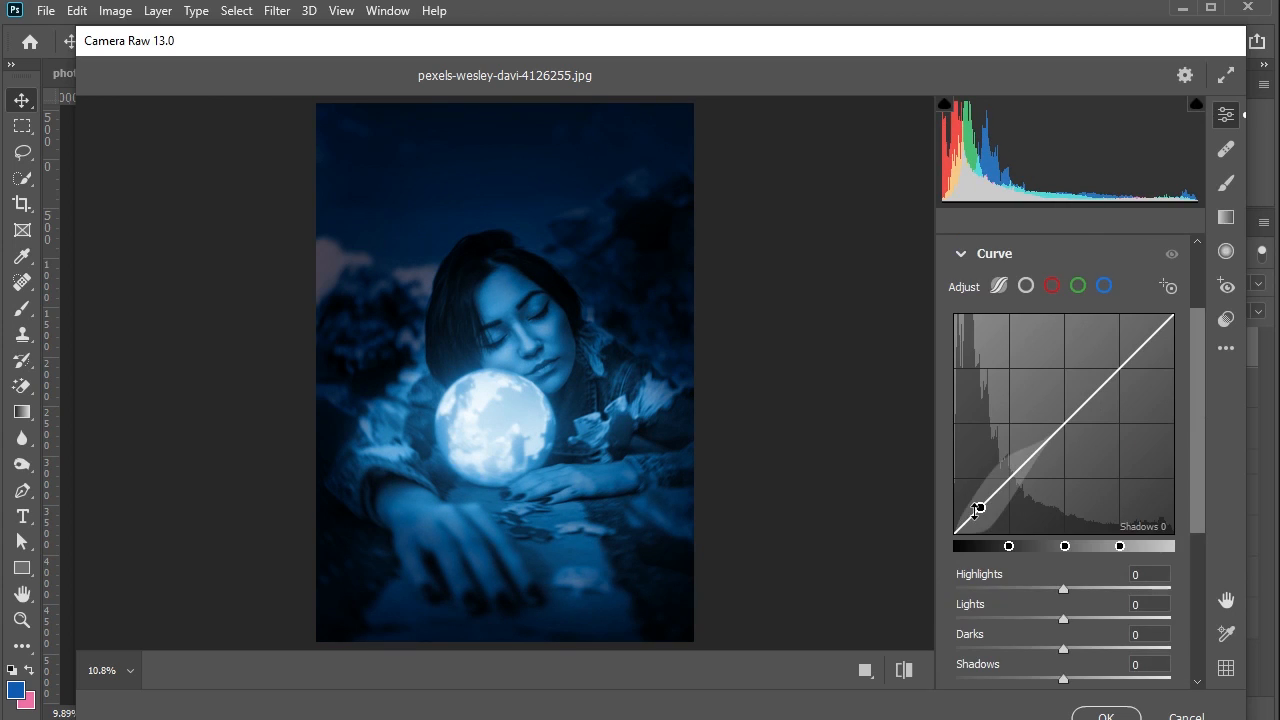
click(996, 472)
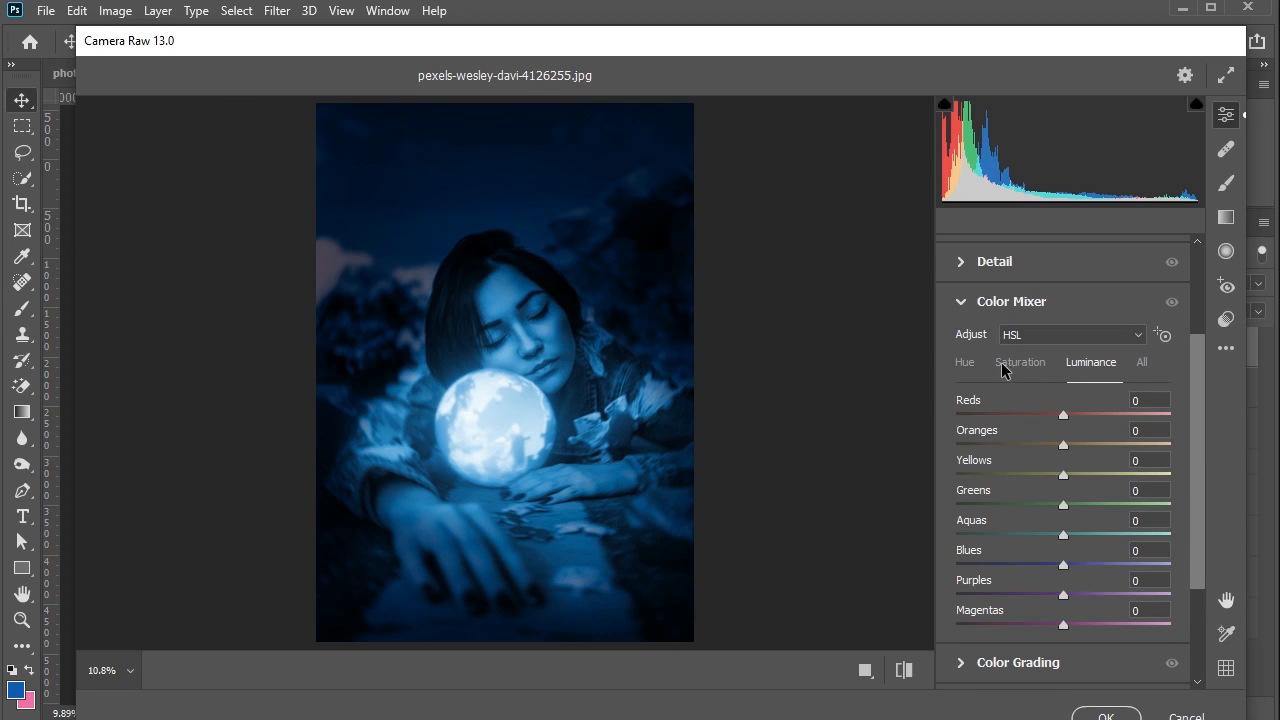
click(1010, 365)
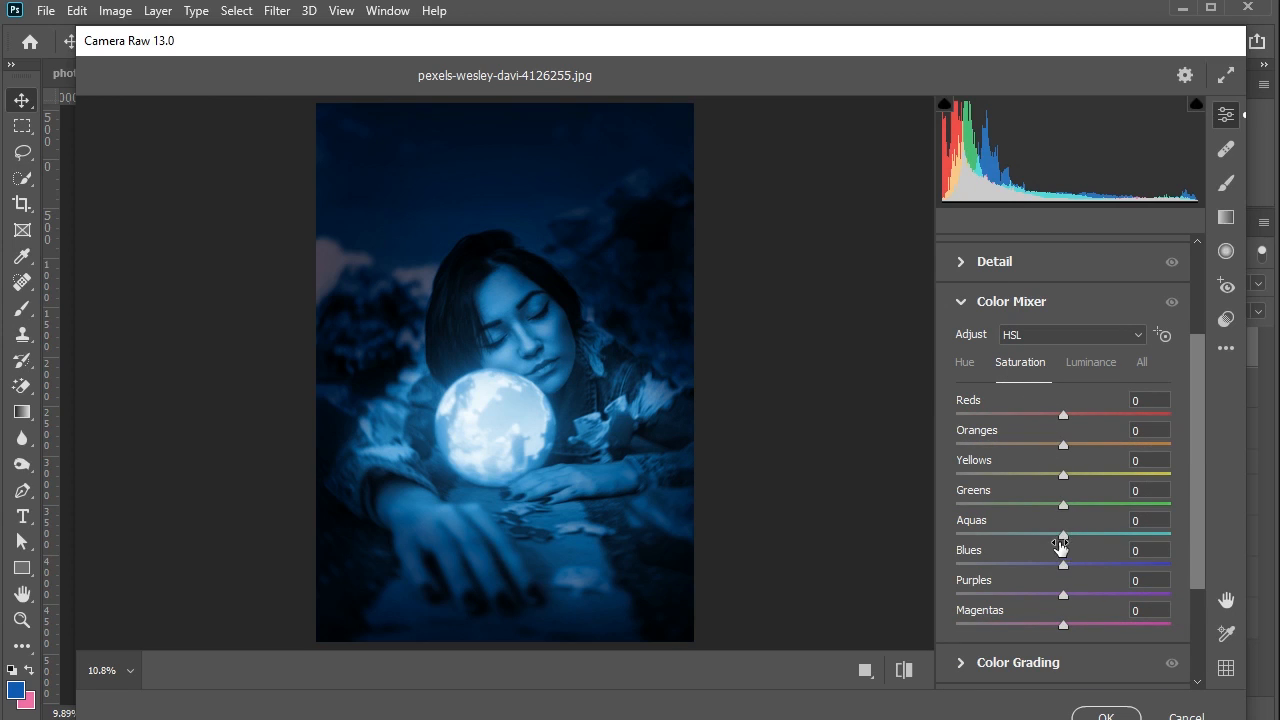
click(966, 364)
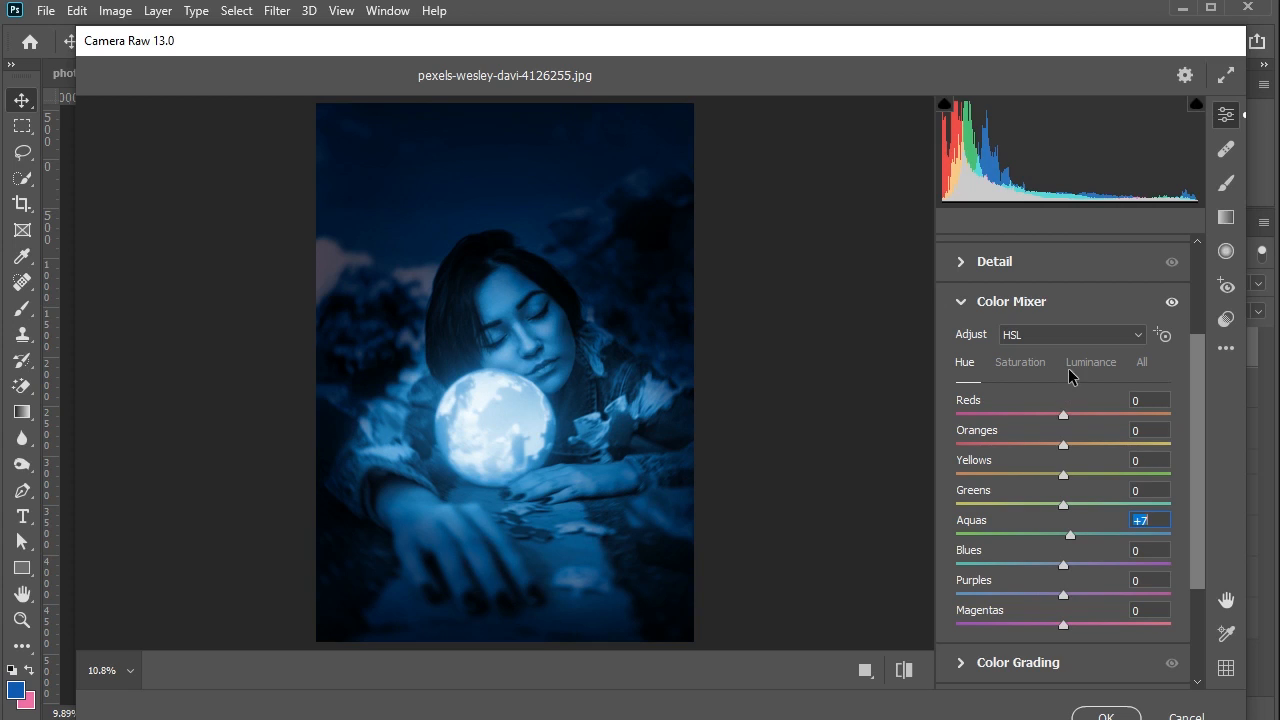
- Tint the midtones slightly blue in Color Grading, with hue 214 and saturation 7
scroll(1088, 517, down, 3)
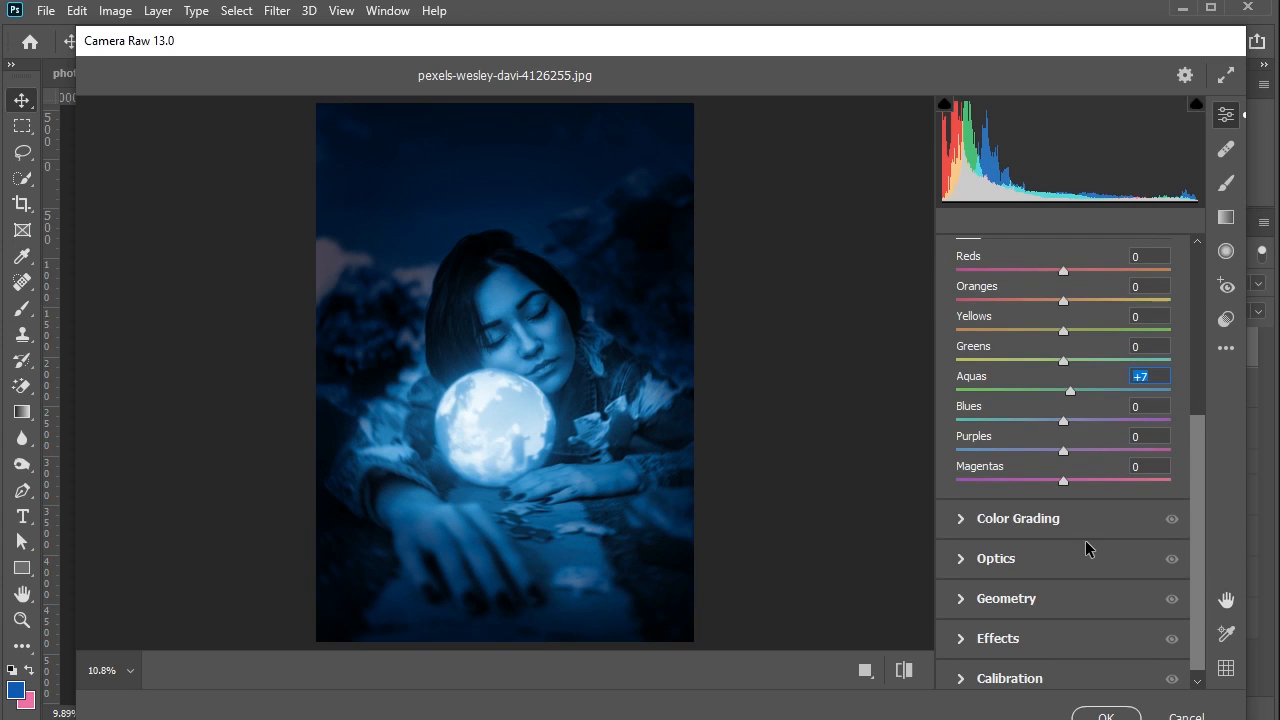
click(1015, 510)
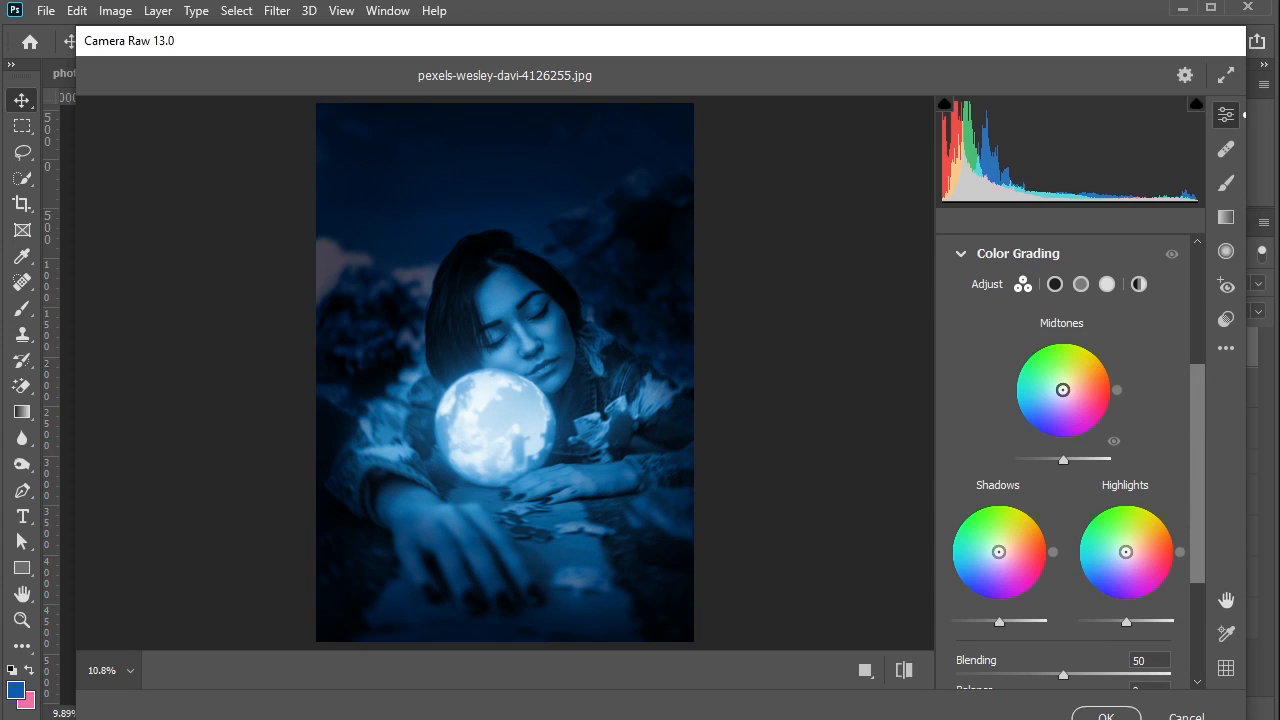
drag(1063, 390, 1060, 392)
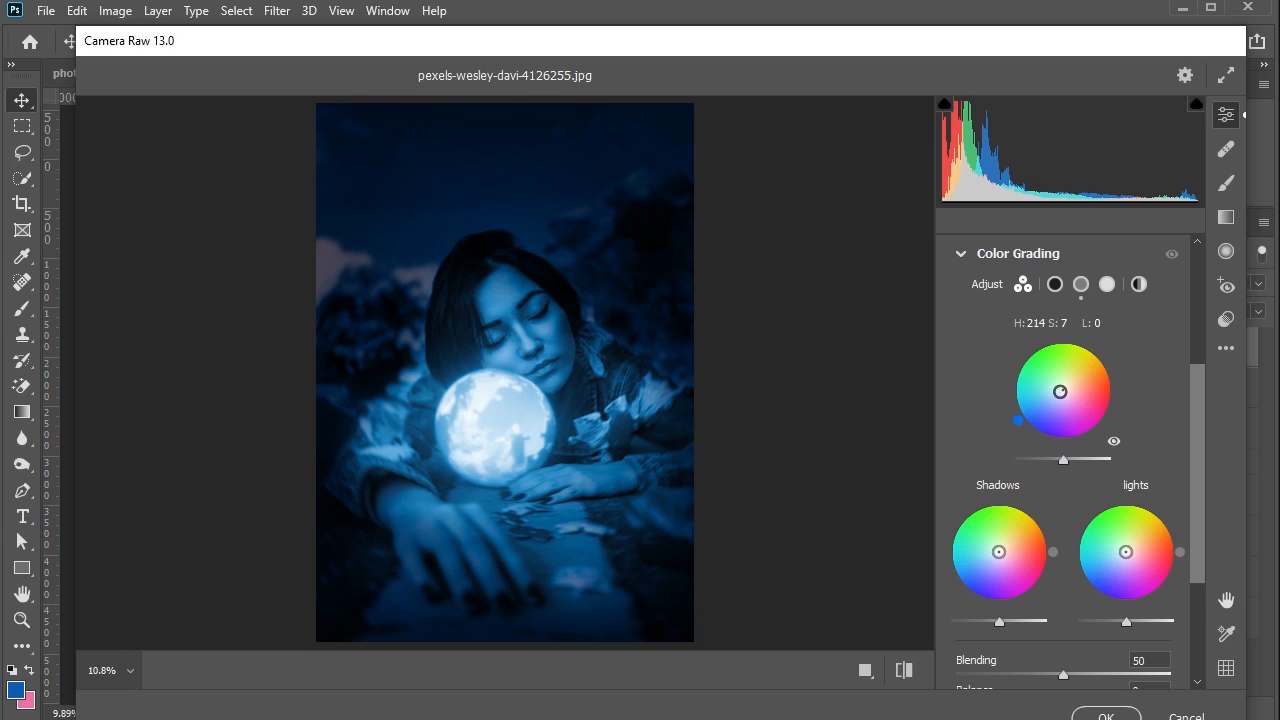
- Add film grain of 29 in the Camera Raw effects
scroll(1110, 585, down, 4)
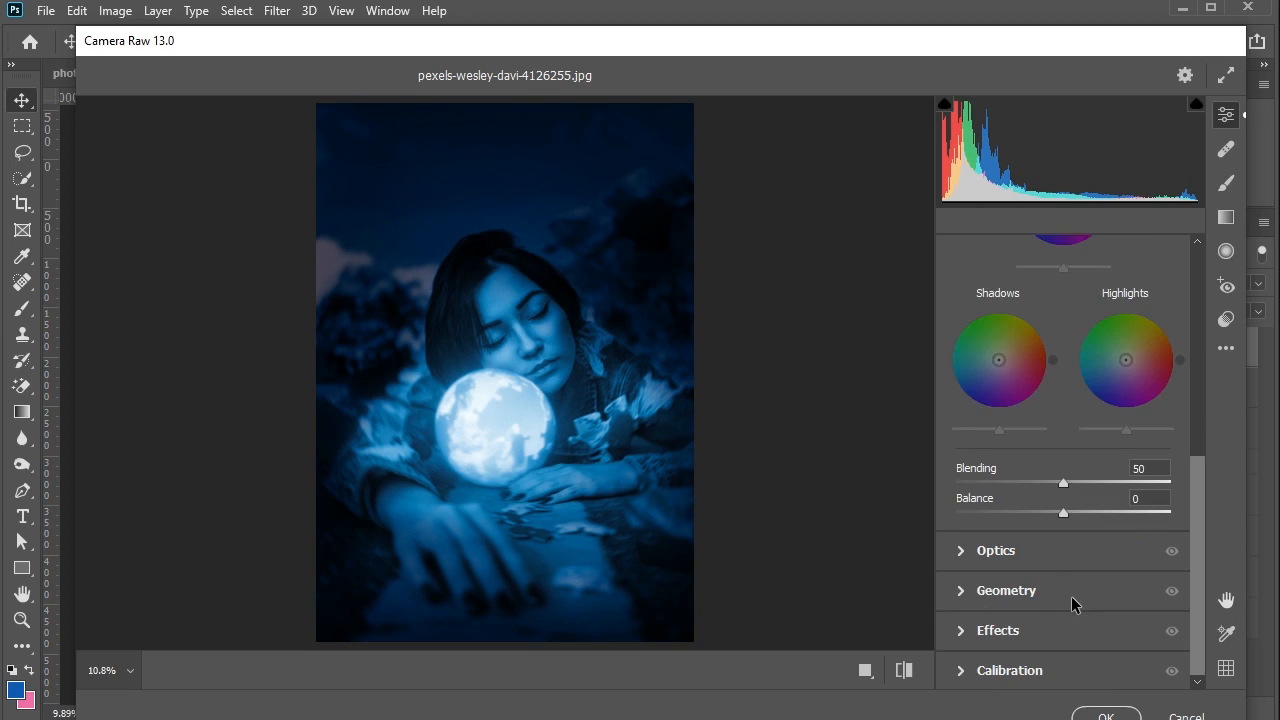
click(1045, 630)
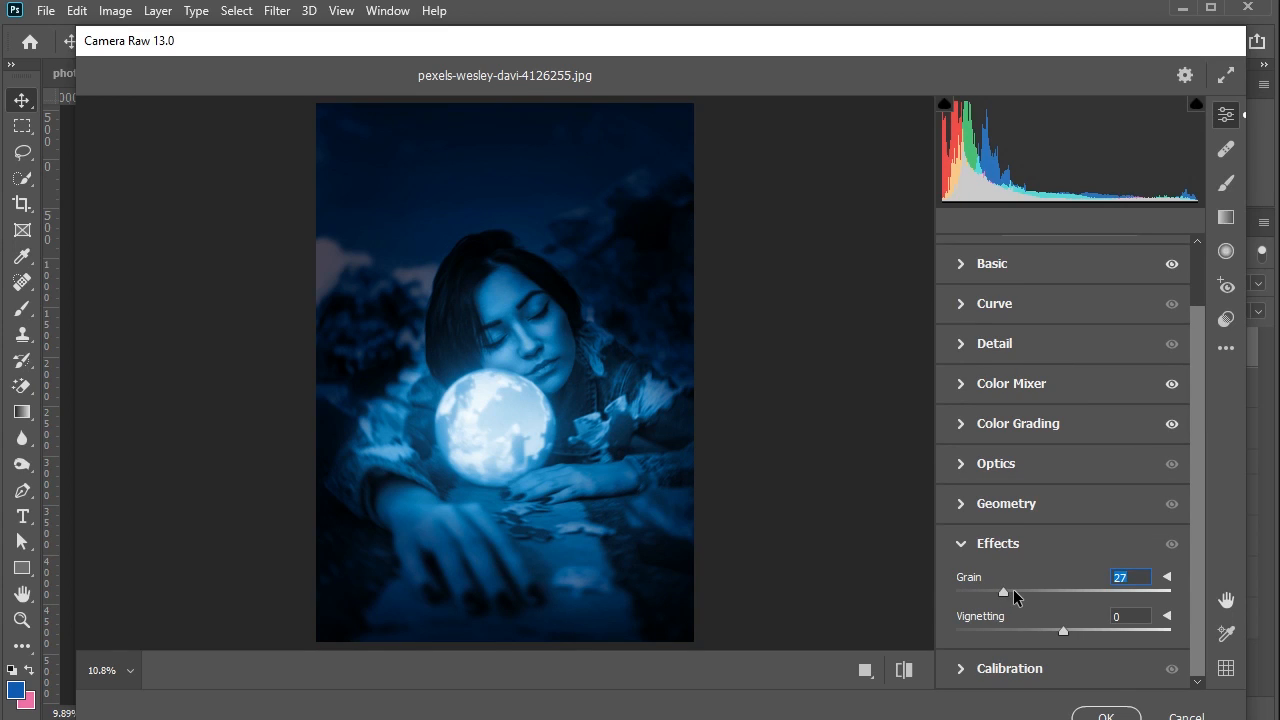
drag(1014, 594, 1017, 596)
- Compare the before and after views of the grade and apply the Camera Raw filter
click(897, 675)
click(903, 673)
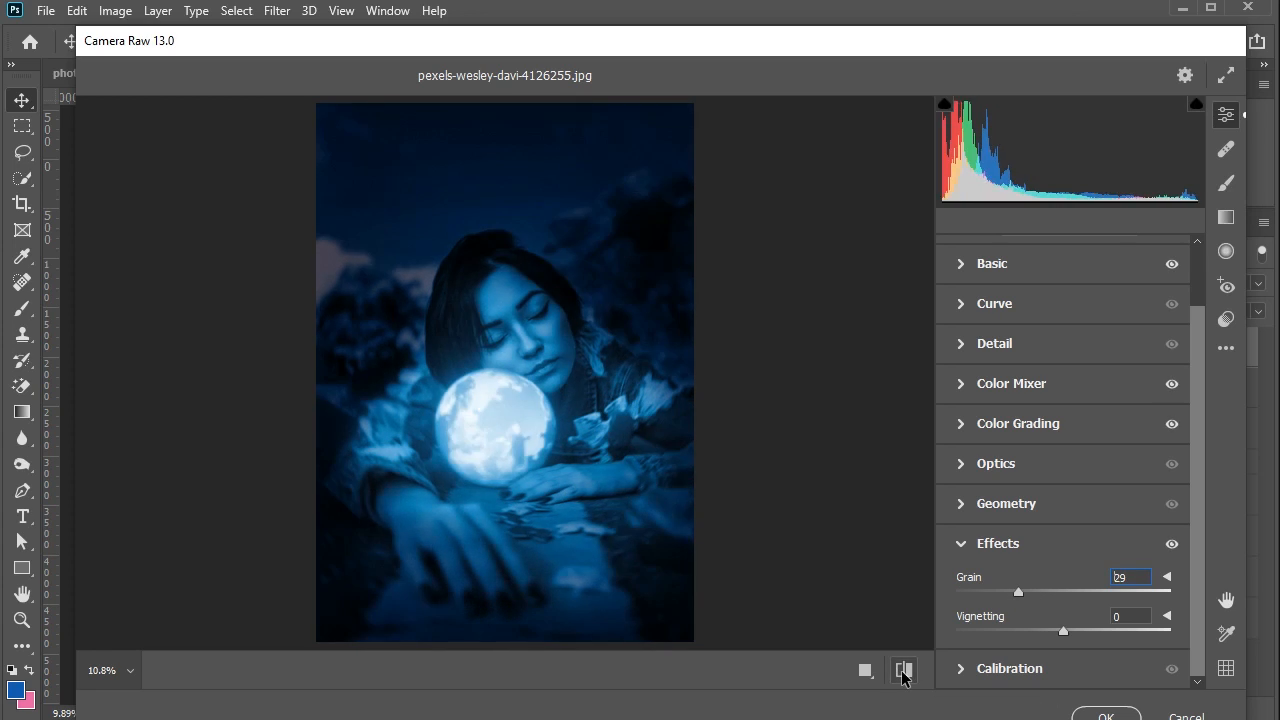
click(903, 673)
click(903, 672)
click(1114, 715)
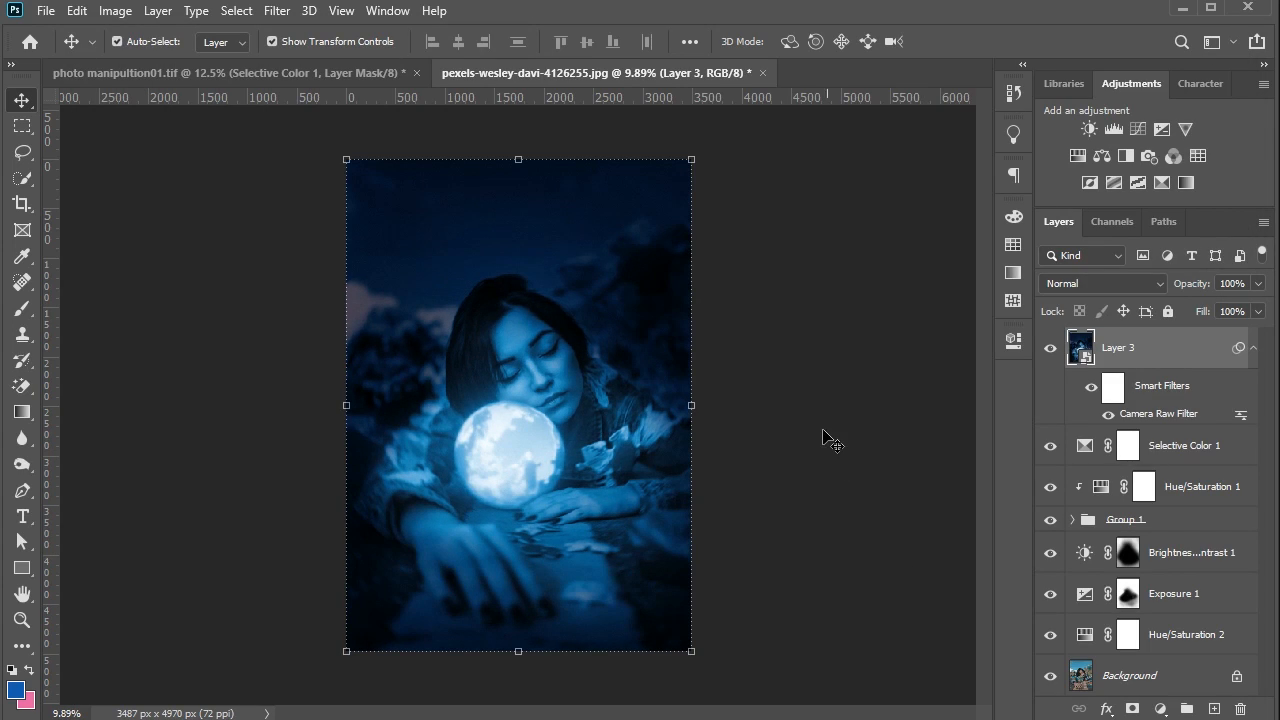